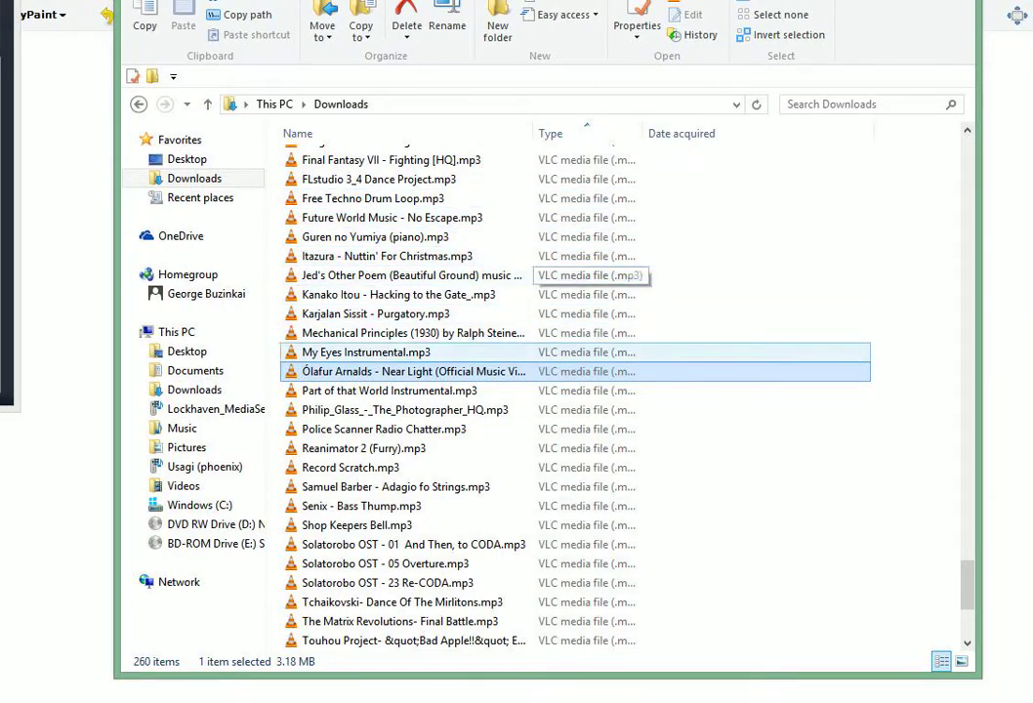
- Look through the MP3 files in the Downloads folder for music to play
scroll(576, 391, "up", 6)
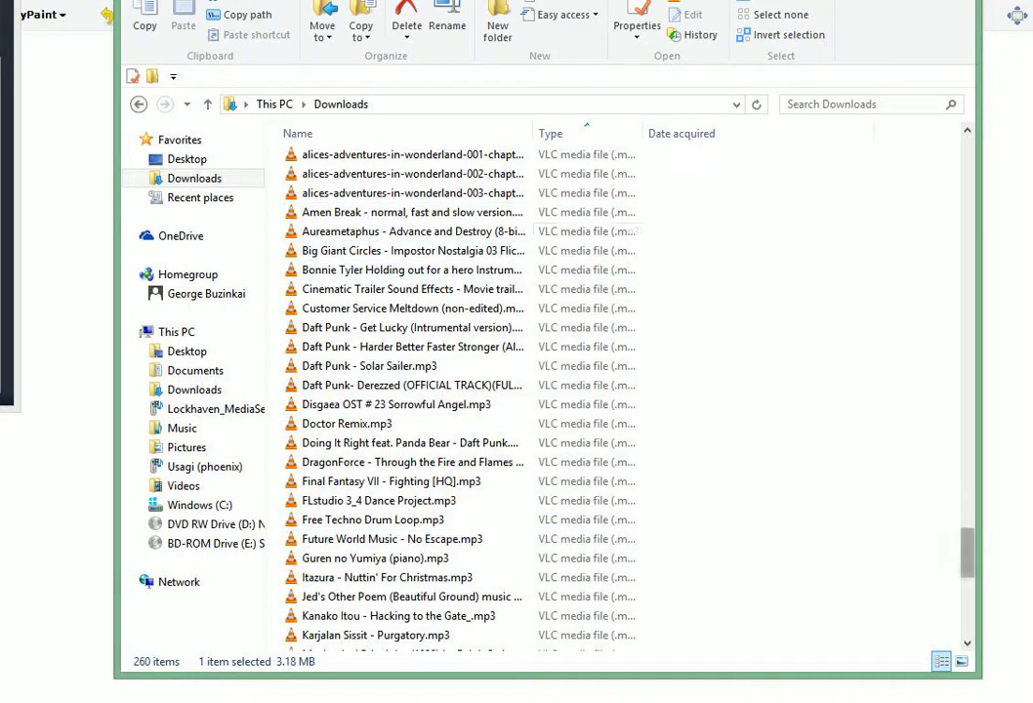
scroll(781, 532, "down", 12)
scroll(781, 532, "up", 18)
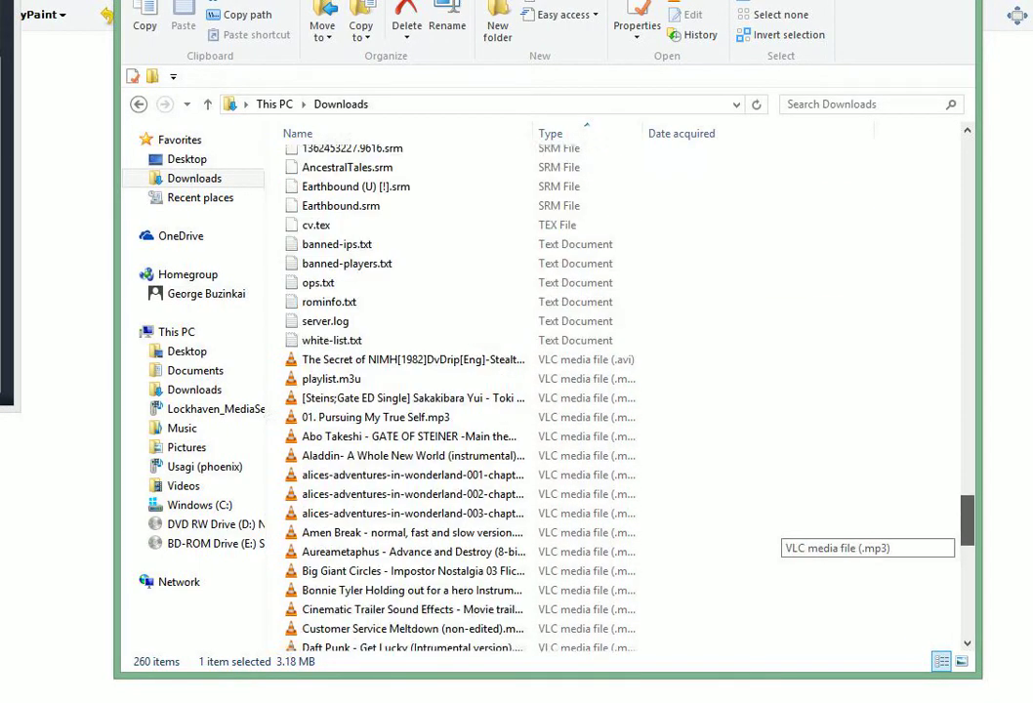
scroll(781, 532, "down", 3)
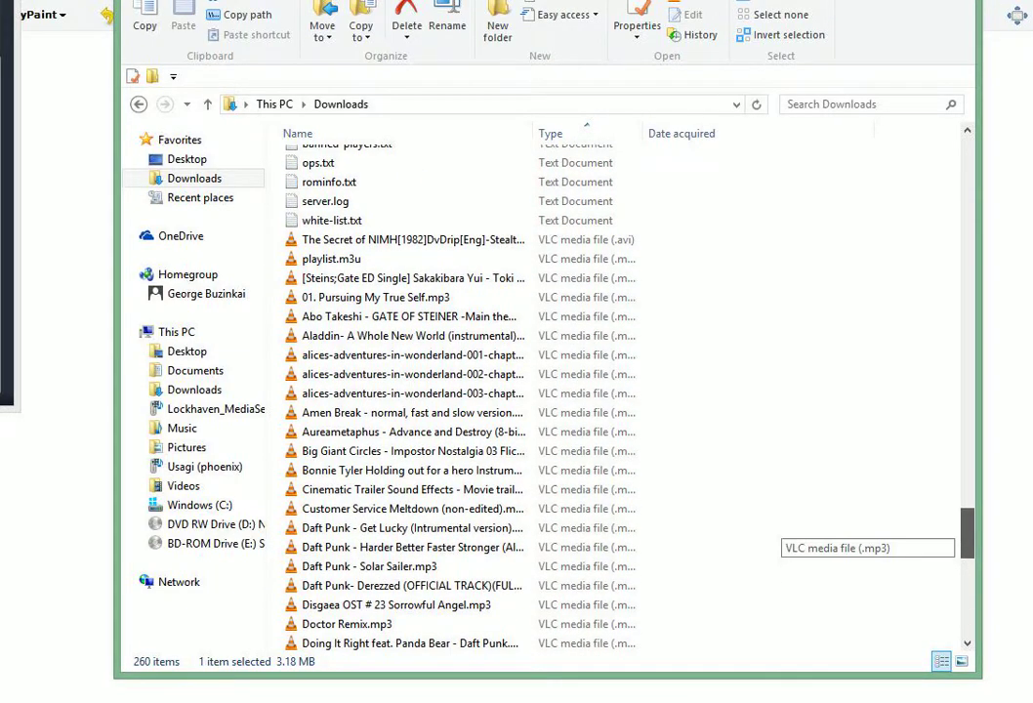
scroll(781, 532, "down", 13)
scroll(781, 532, "up", 20)
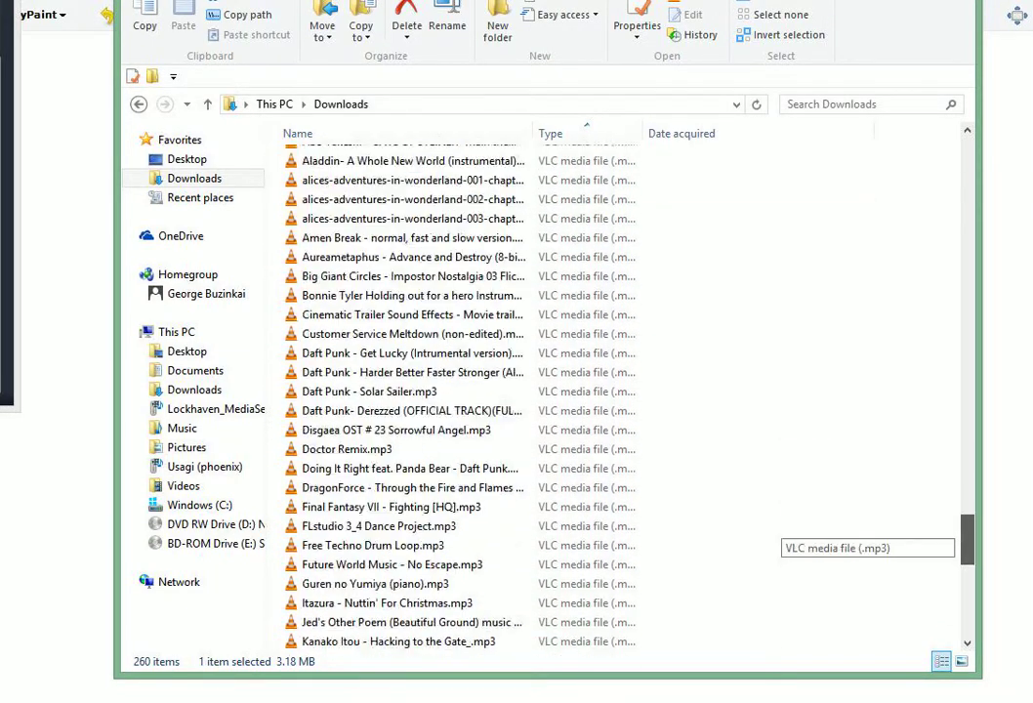
scroll(781, 532, "up", 15)
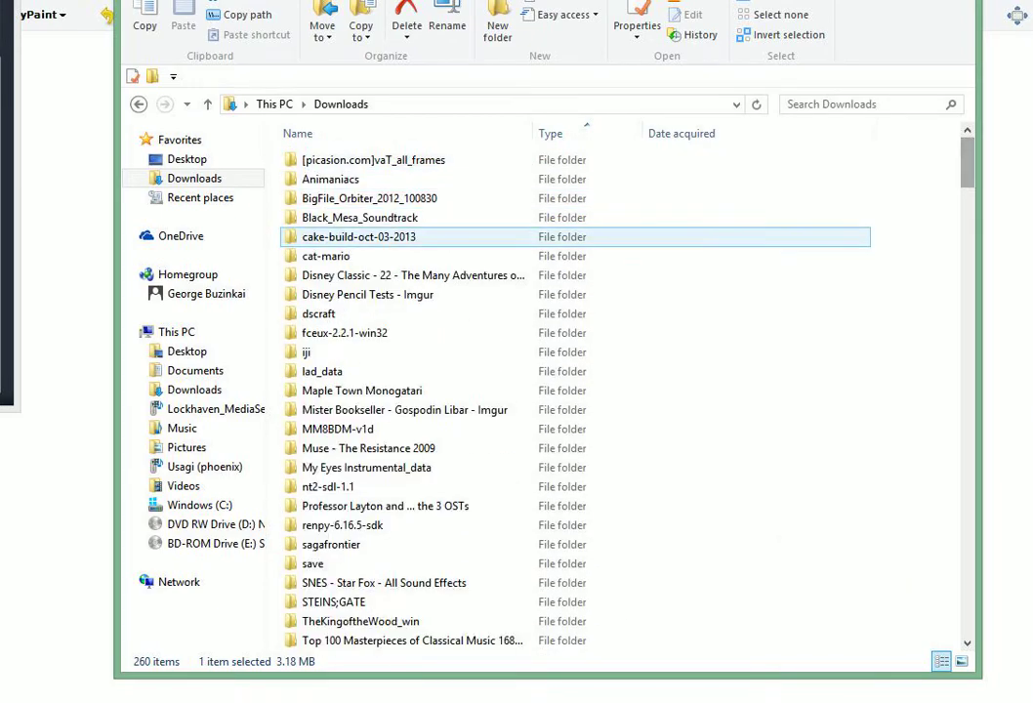
left_click(274, 103)
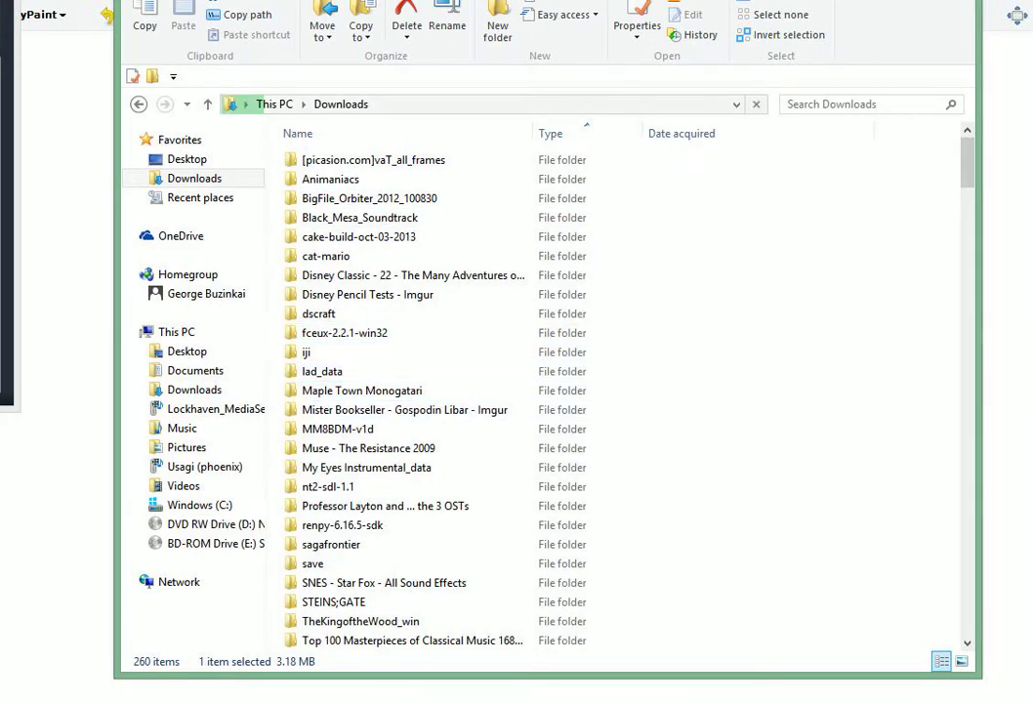
scroll(781, 156, "down", 20)
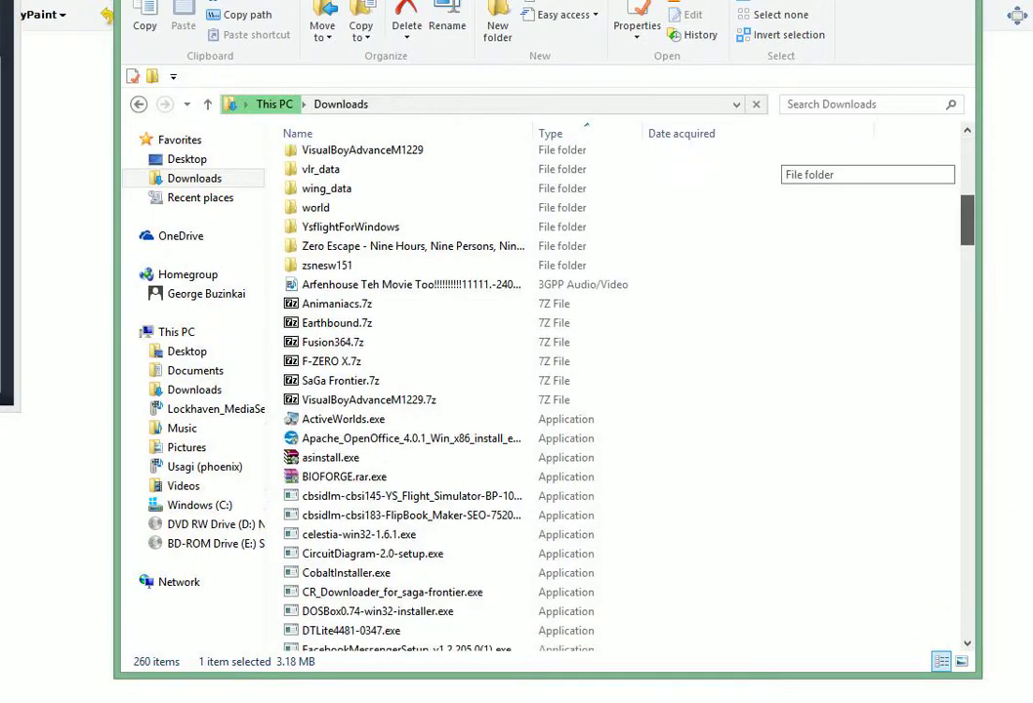
scroll(781, 161, "down", 2)
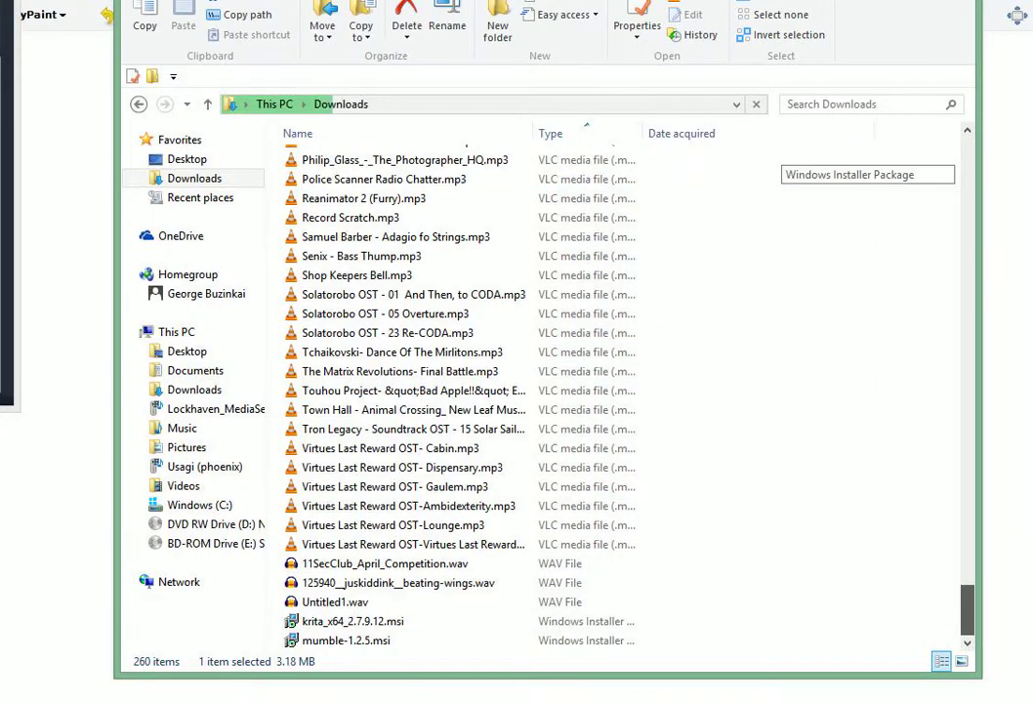
scroll(781, 161, "up", 9)
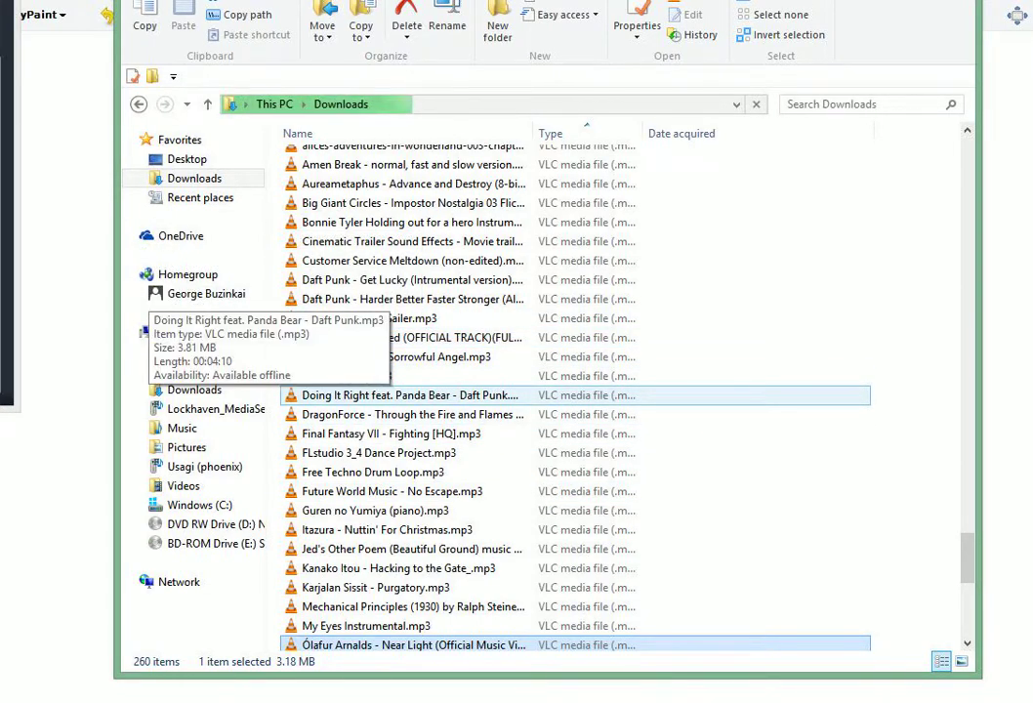
- Open the Daft Punk track "Doing It Right feat. Panda Bear" and add the "Mechanical Principles (1930)" track to the media player's playlist
left_click(410, 395)
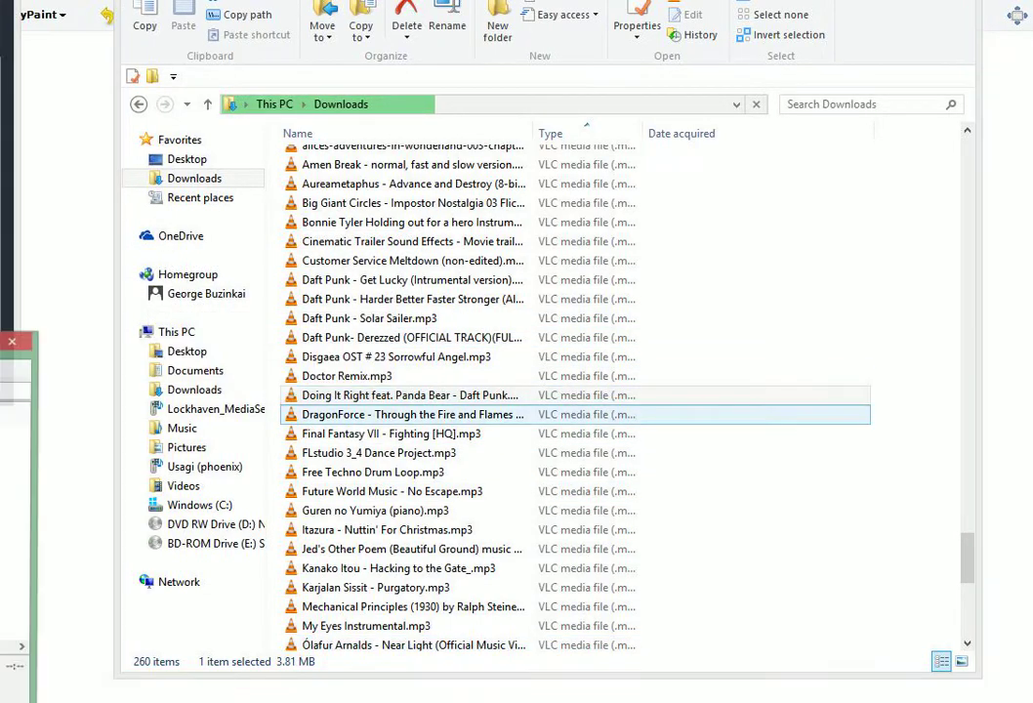
left_click(373, 472)
left_click(376, 586)
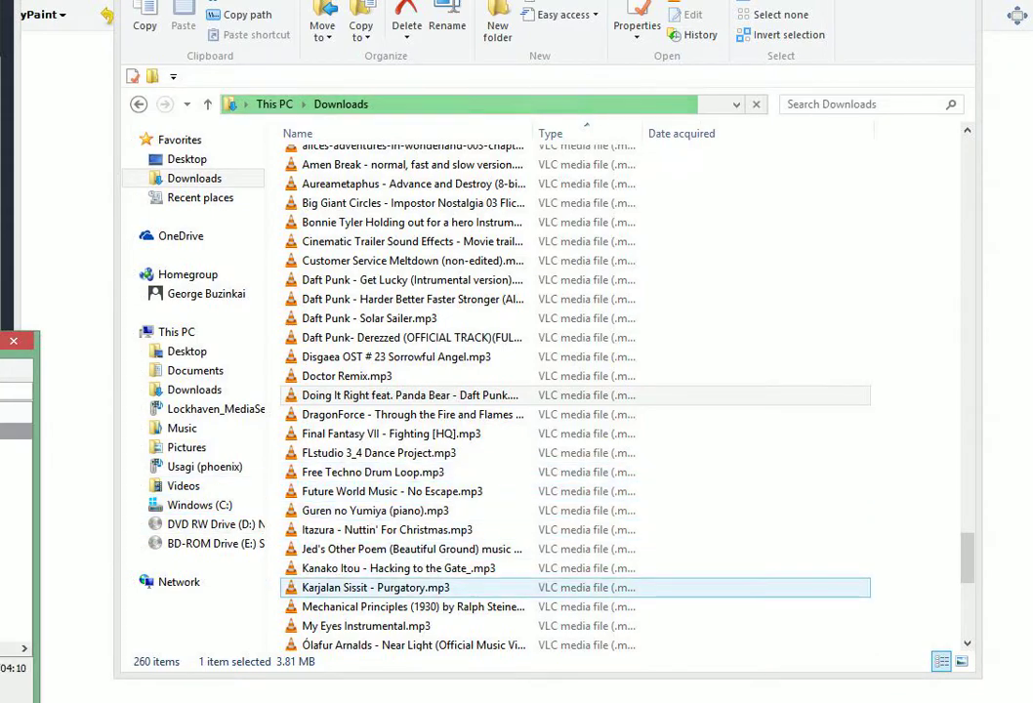
left_click(413, 606)
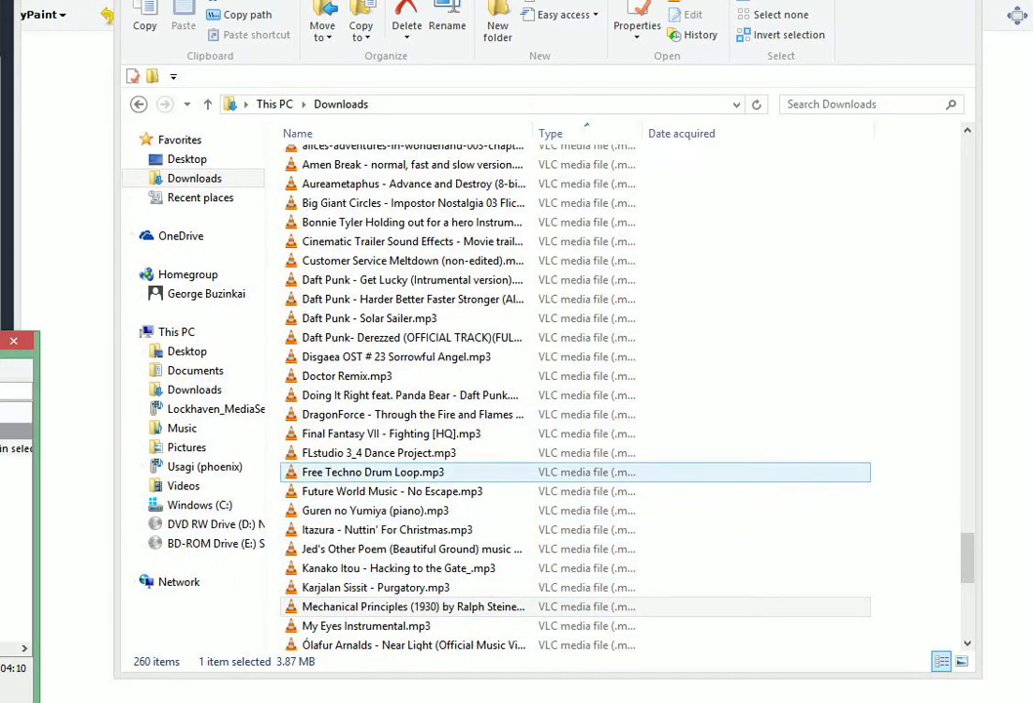
left_click(375, 587)
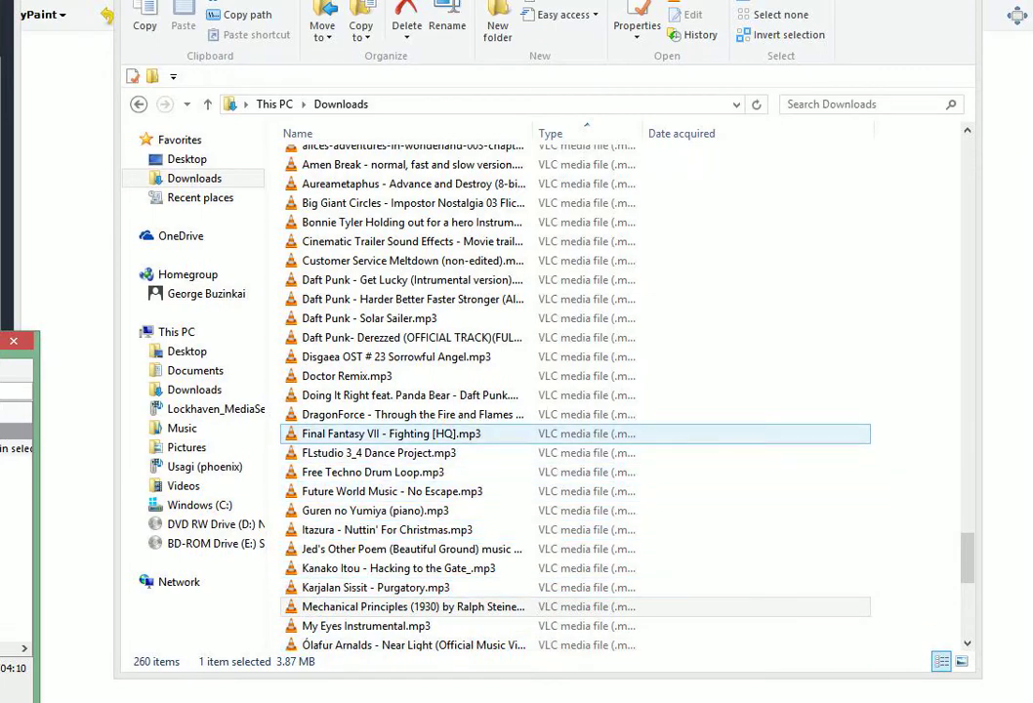
left_click(412, 279)
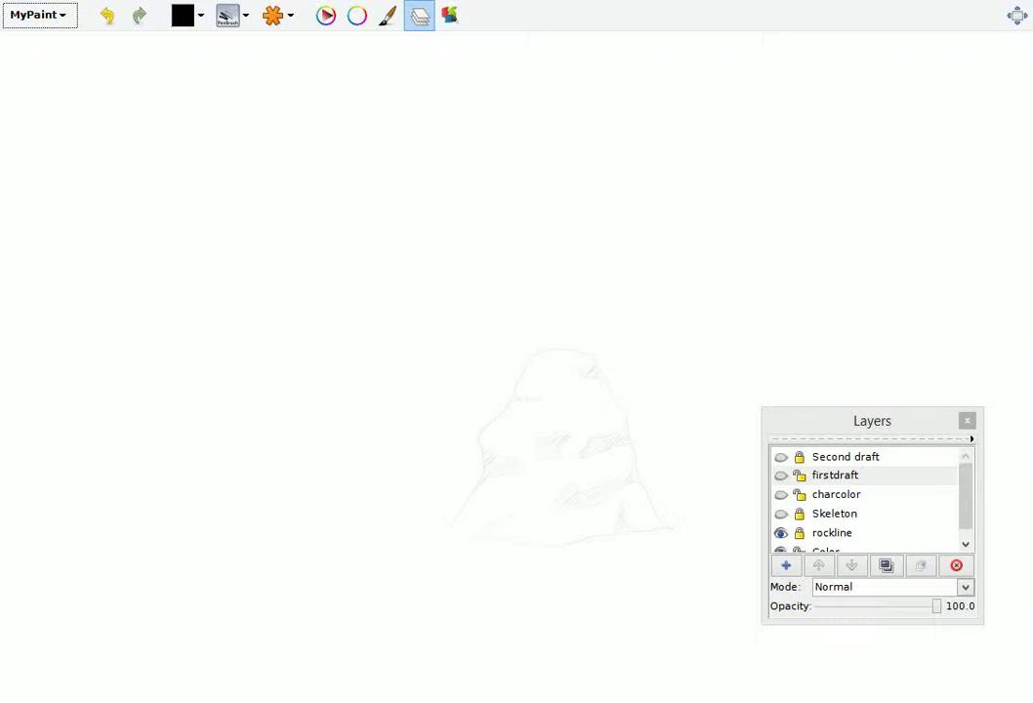
- In MyPaint, show the Second draft layer and raise the rockline layer's opacity to 97.7
left_click_drag(871, 421, 851, 252)
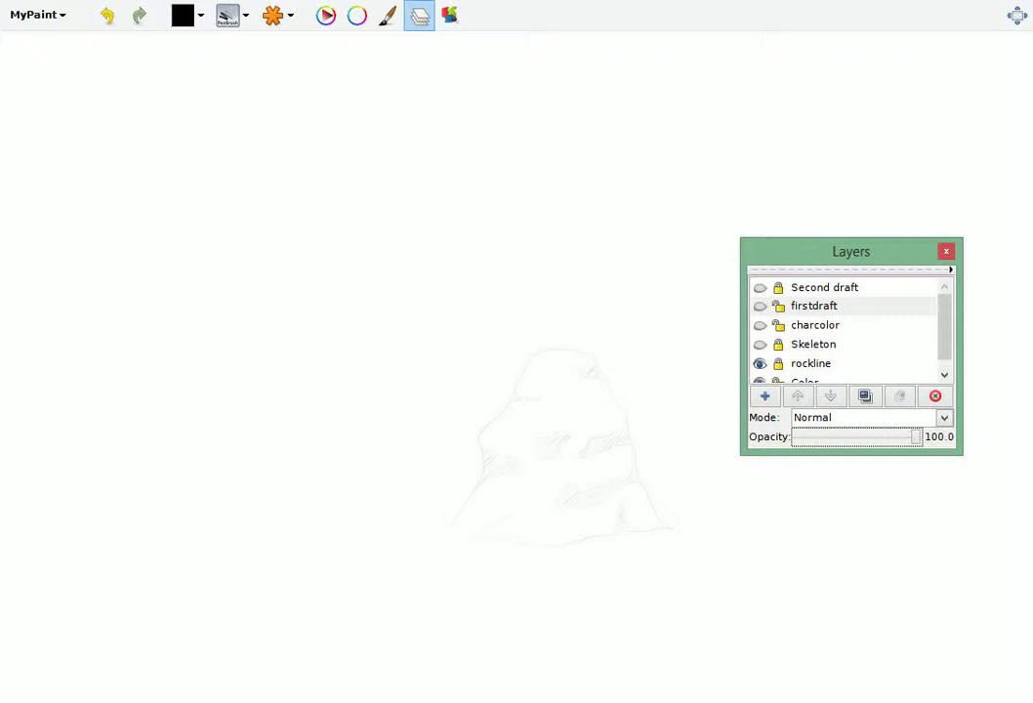
left_click(759, 287)
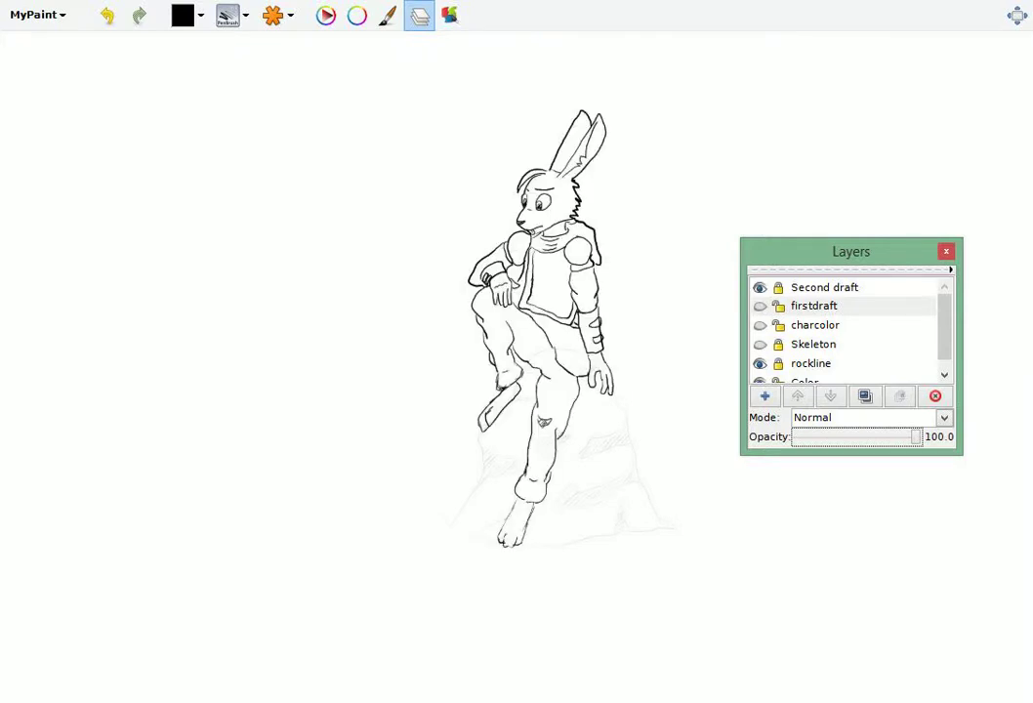
left_click(810, 363)
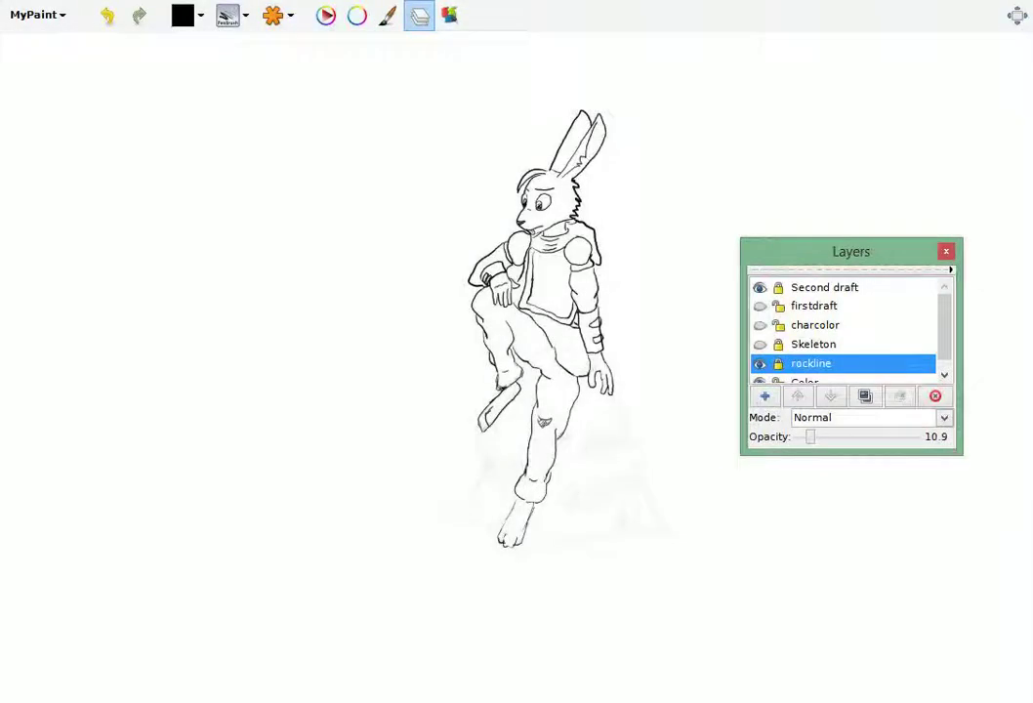
left_click_drag(809, 436, 912, 436)
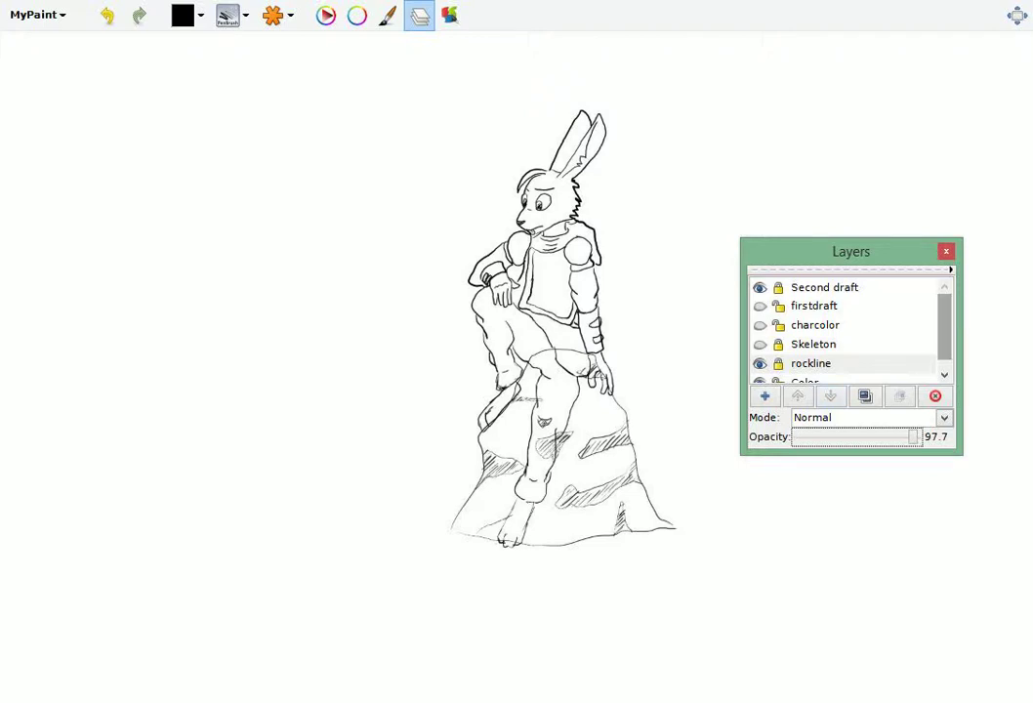
- Select the charcolor layer and set the brush color to a light yellow
left_click(816, 325)
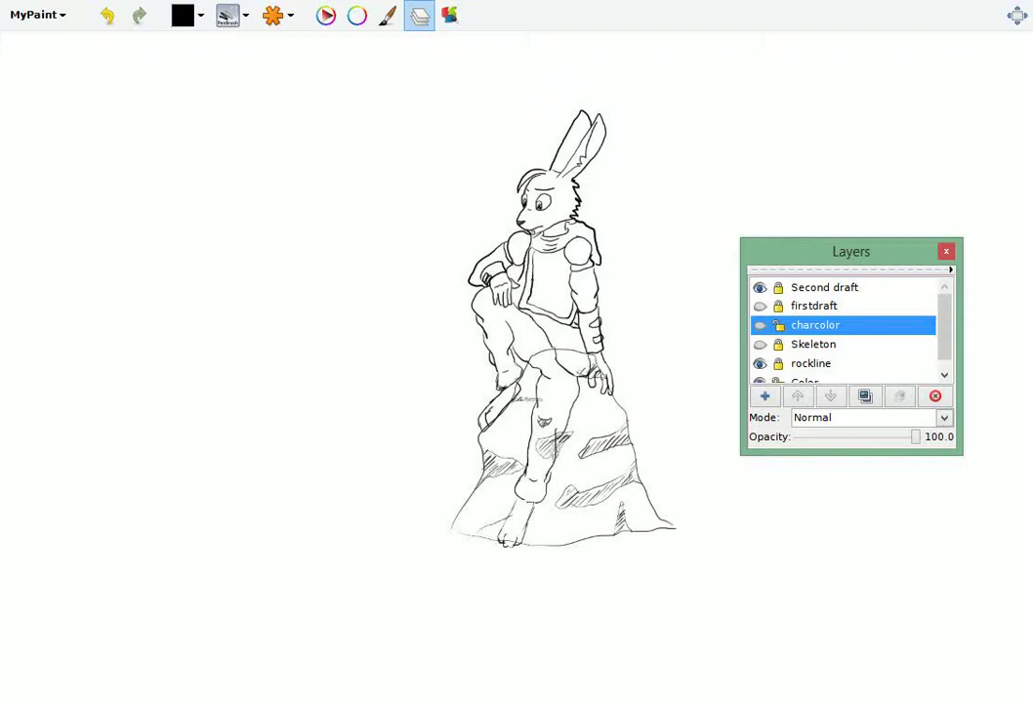
mouse_move(546, 332)
left_mouse_down()
mouse_move(430, 405)
mouse_move(396, 368)
left_mouse_up()
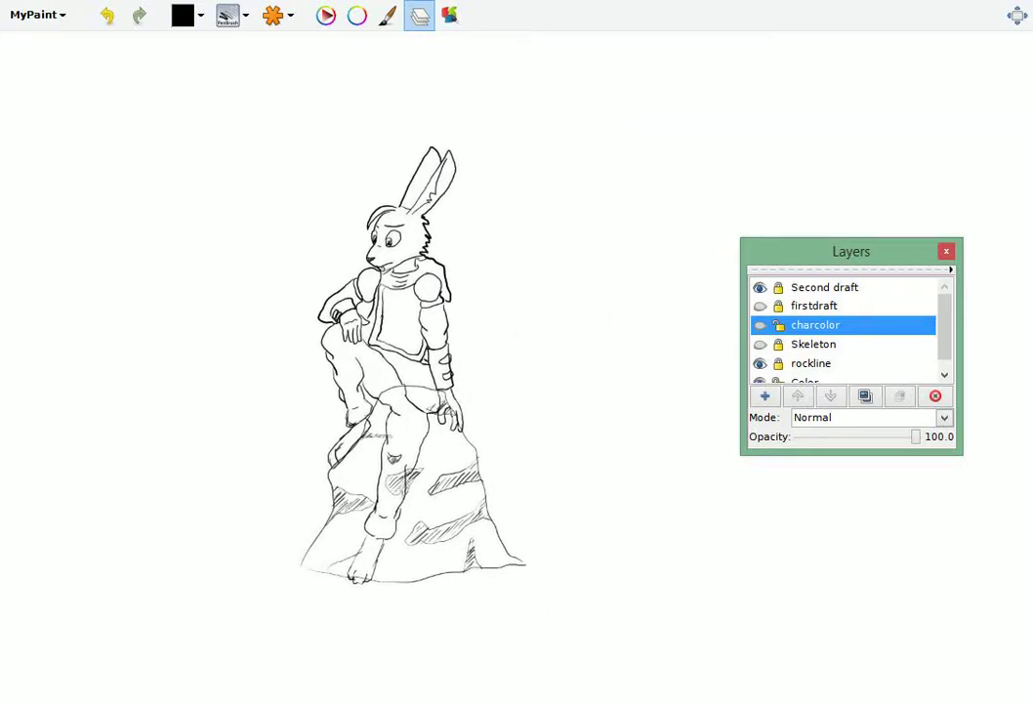
scroll(410, 362, "up", 2)
left_click_drag(410, 361, 471, 285)
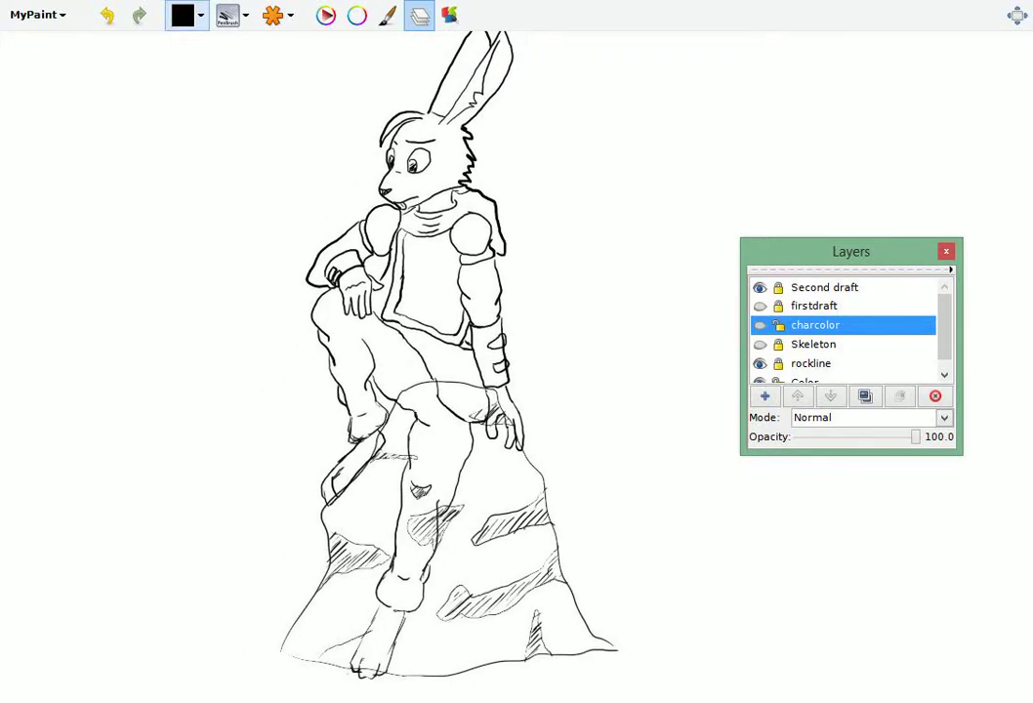
left_click(184, 14)
left_click_drag(342, 161, 317, 88)
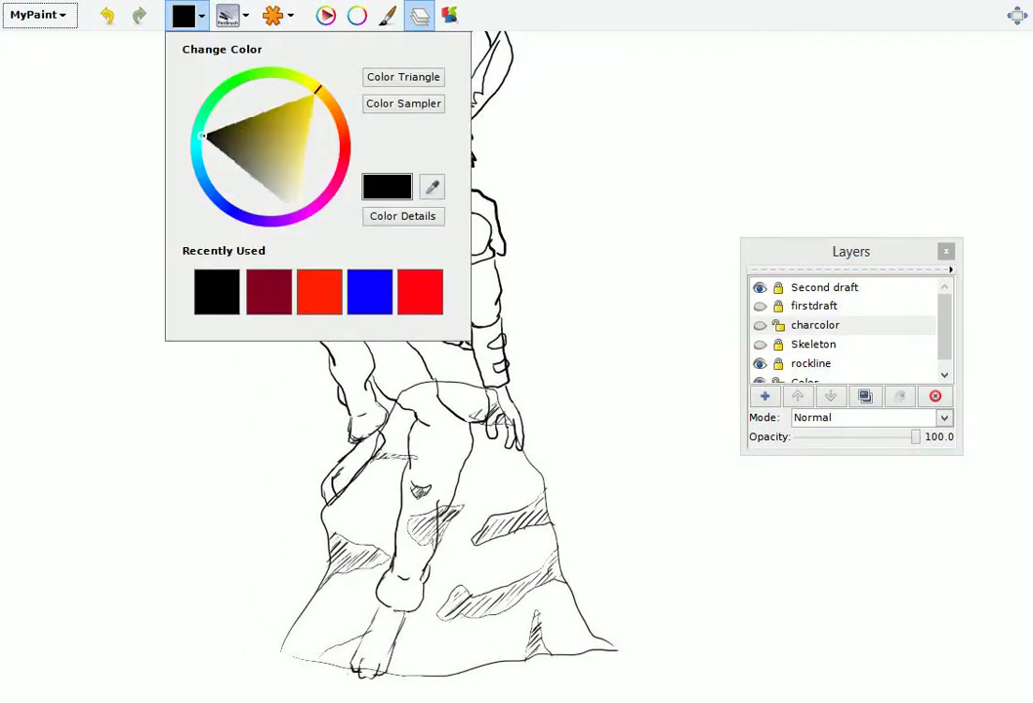
left_click(306, 142)
left_click(303, 153)
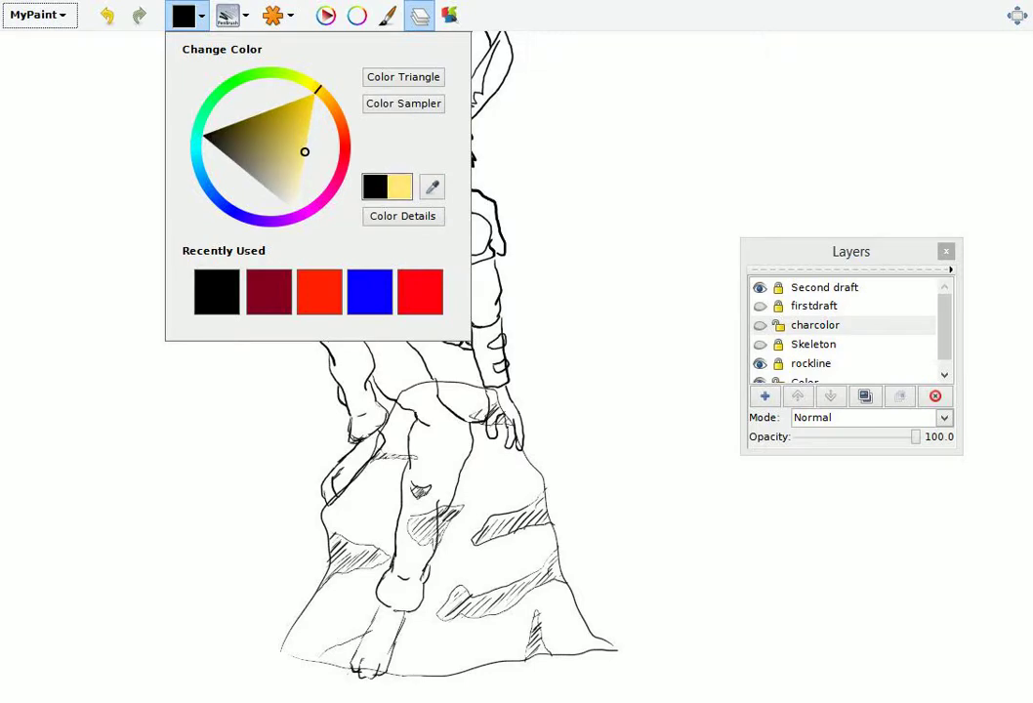
key("Escape")
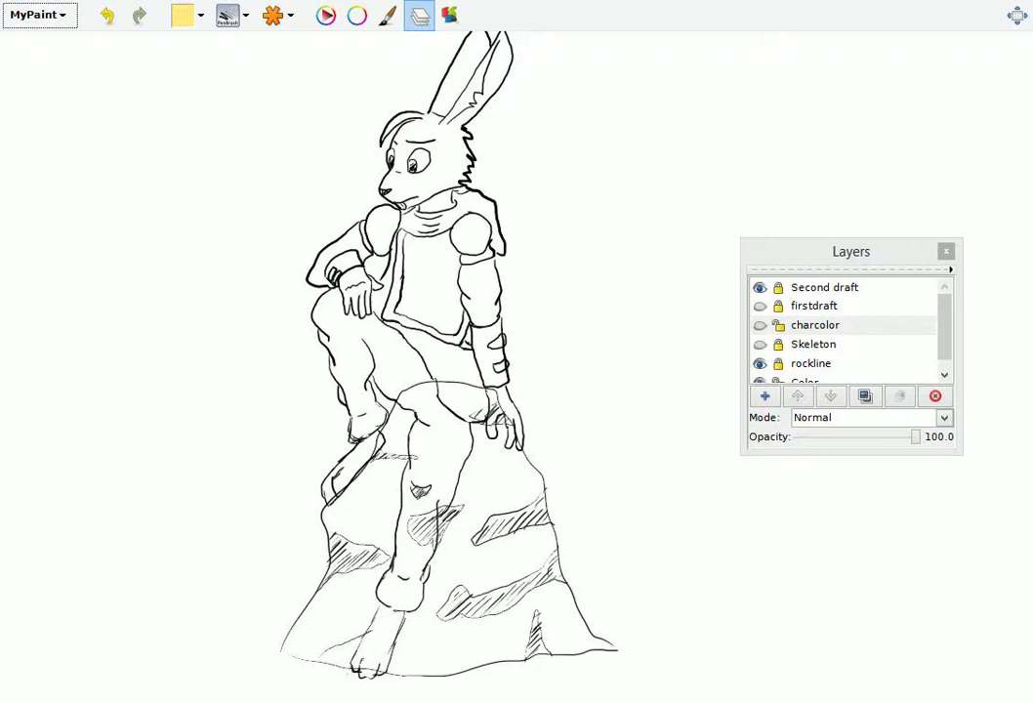
- Show the charcolor layer and paint a small light-yellow oval swatch on the blank canvas well left of the rabbit's head
left_click(815, 325)
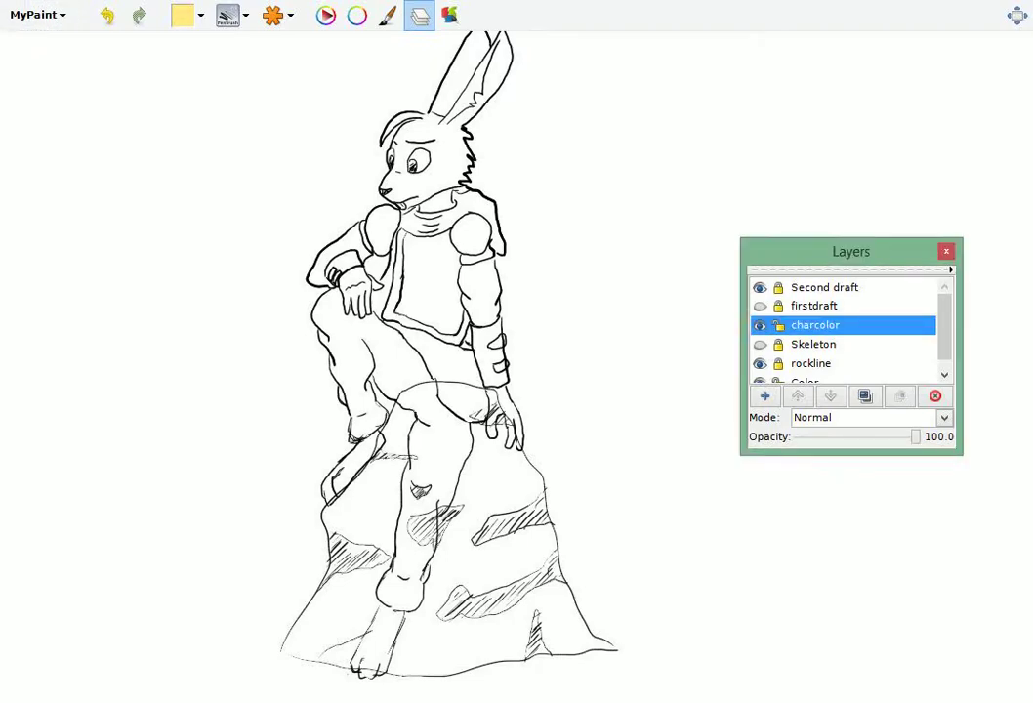
mouse_move(121, 111)
left_mouse_down()
mouse_move(105, 144)
mouse_move(127, 115)
mouse_move(117, 151)
left_mouse_up()
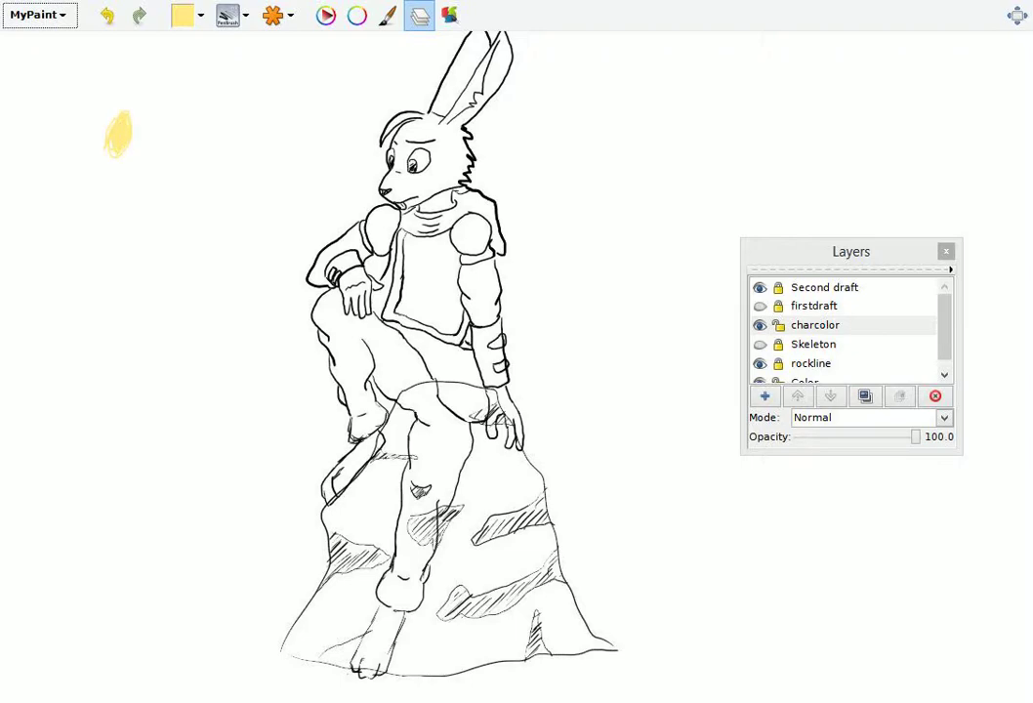
left_click_drag(110, 107, 133, 135)
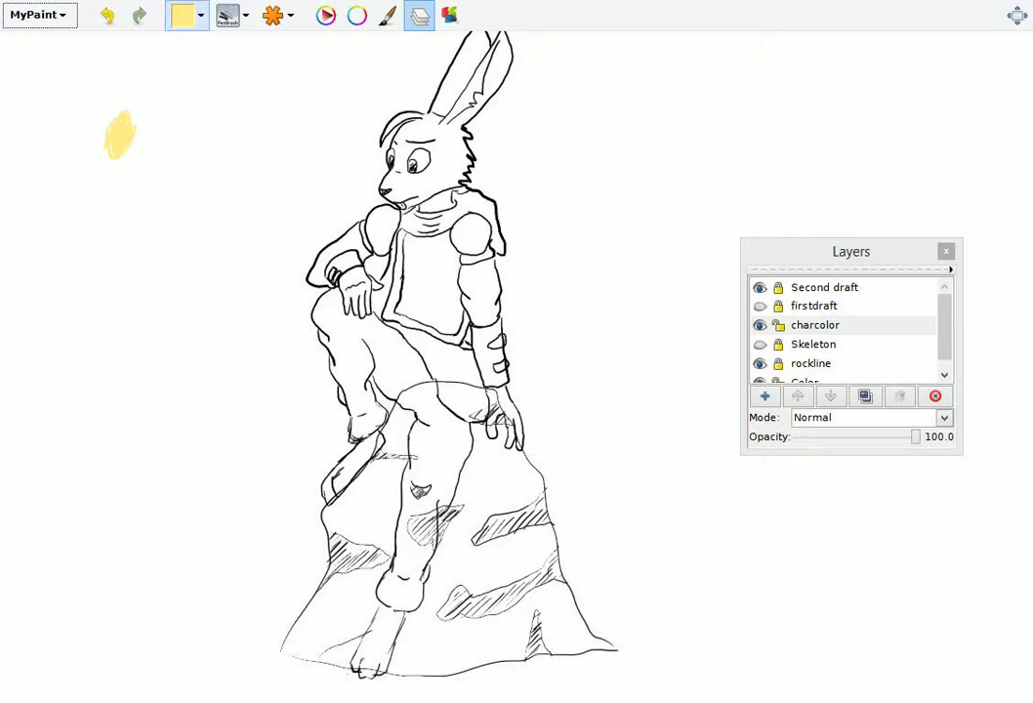
- Change the brush color to a dark olive yellow and fill a second oval swatch just below the light-yellow one
left_click(184, 15)
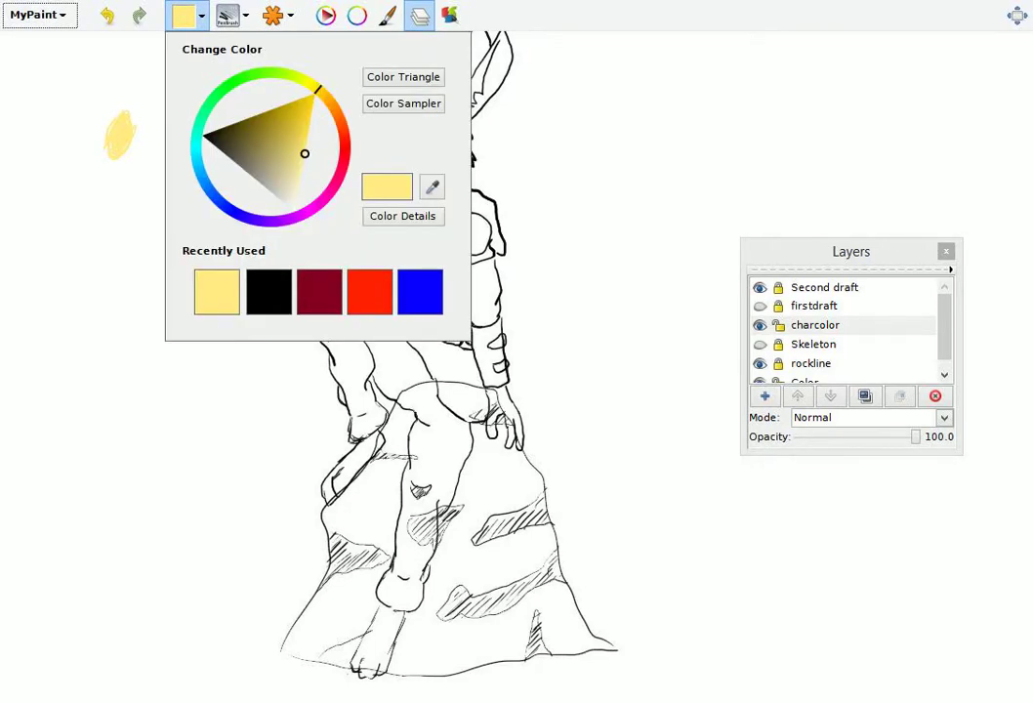
mouse_move(304, 154)
left_mouse_down()
mouse_move(266, 152)
mouse_move(279, 133)
left_mouse_up()
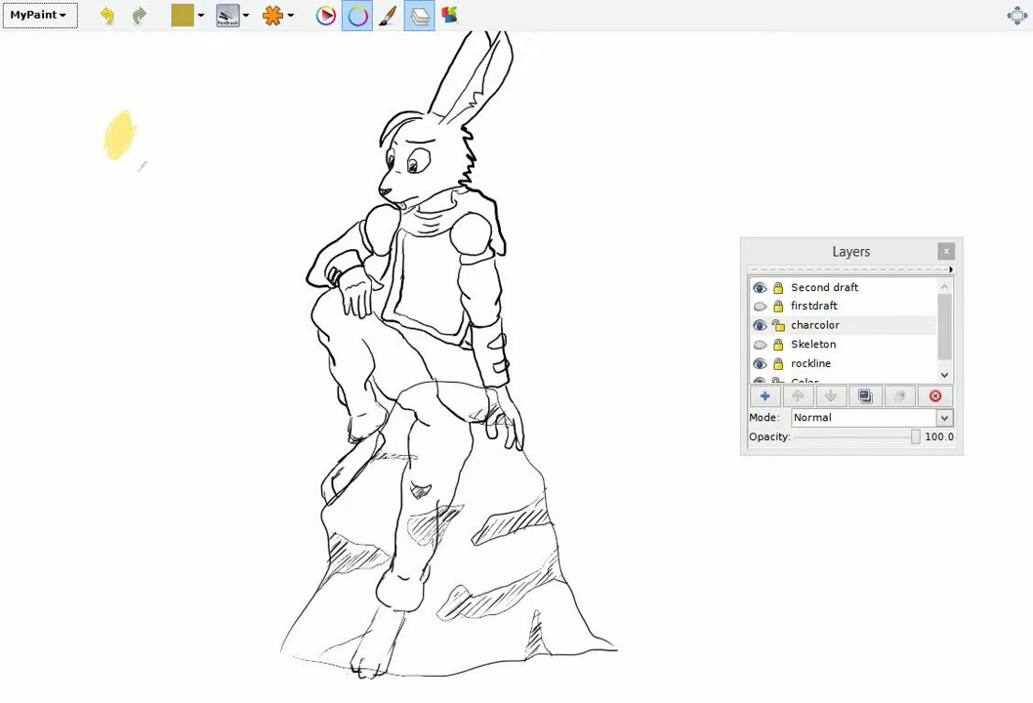
mouse_move(142, 166)
left_mouse_down()
mouse_move(137, 175)
mouse_move(160, 157)
left_mouse_up()
mouse_move(156, 159)
left_mouse_down()
mouse_move(129, 192)
mouse_move(119, 151)
mouse_move(127, 143)
left_mouse_up()
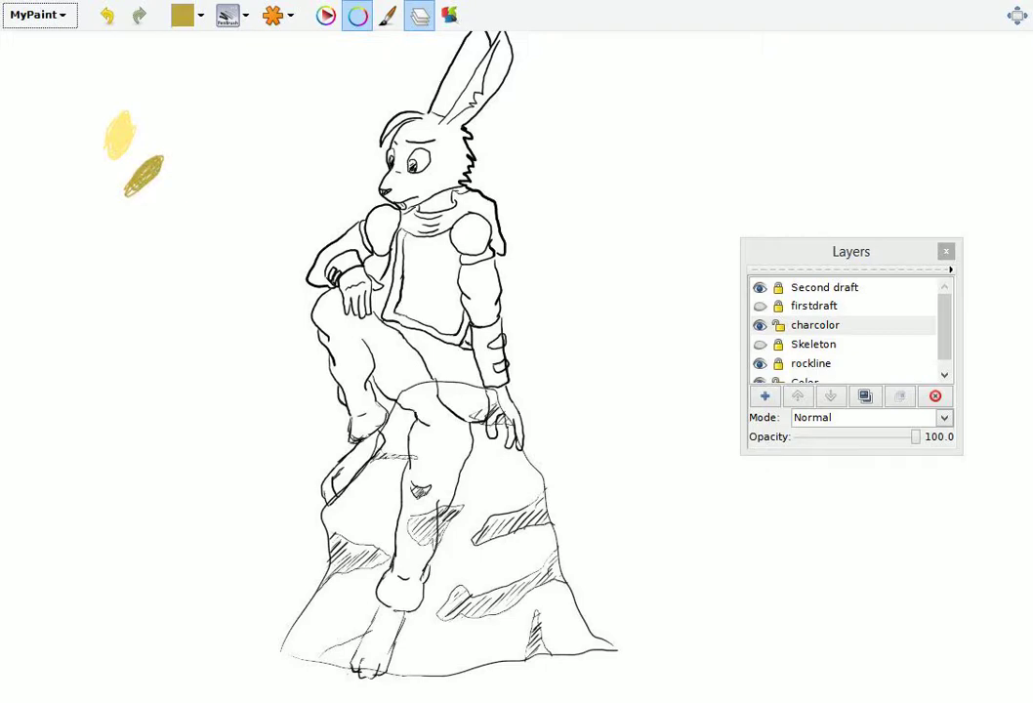
mouse_move(146, 184)
left_mouse_down()
mouse_move(121, 149)
mouse_move(103, 158)
left_mouse_up()
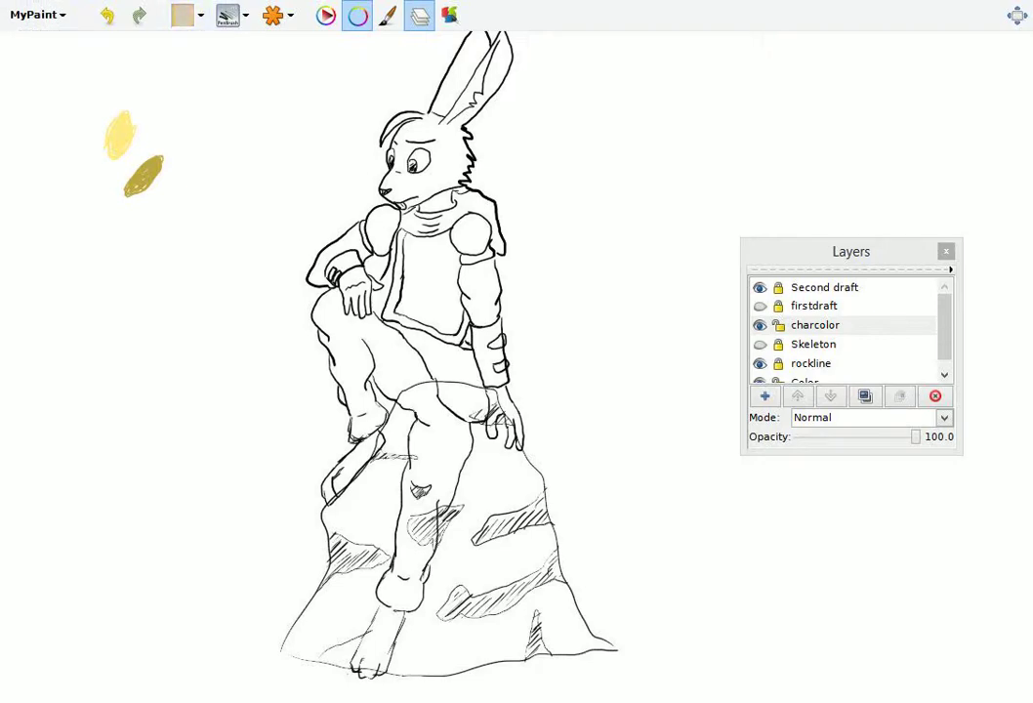
- Paint a pale cream swatch and an overlapping dark gray swatch between the yellow swatches and the rabbit
key("r")
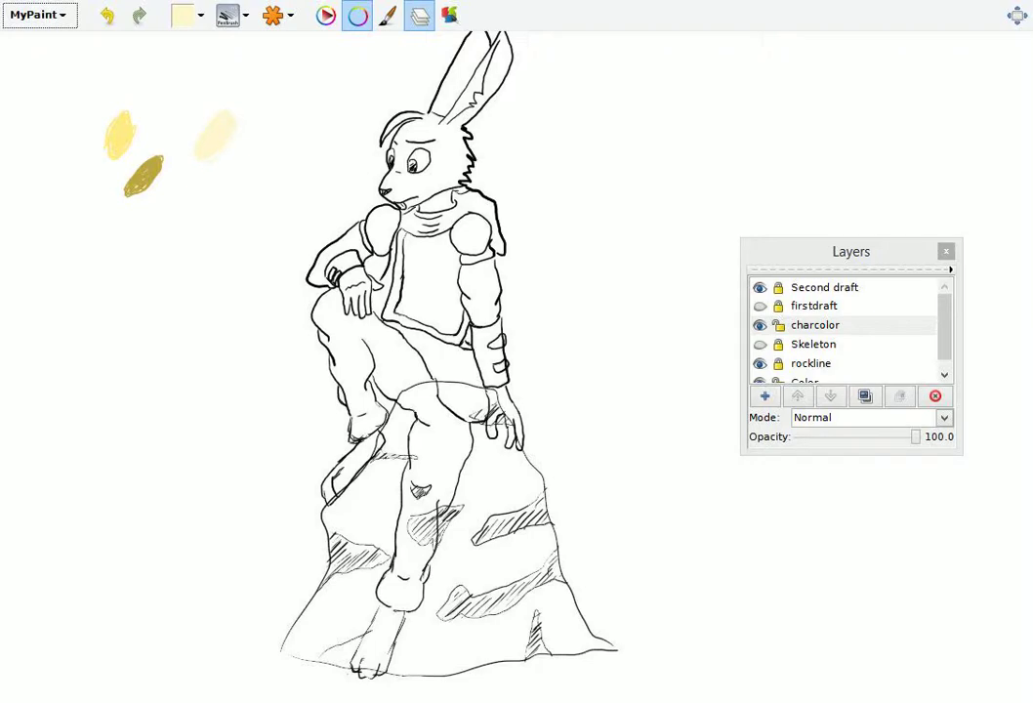
key("r")
mouse_move(239, 141)
left_mouse_down()
mouse_move(205, 163)
mouse_move(246, 143)
left_mouse_up()
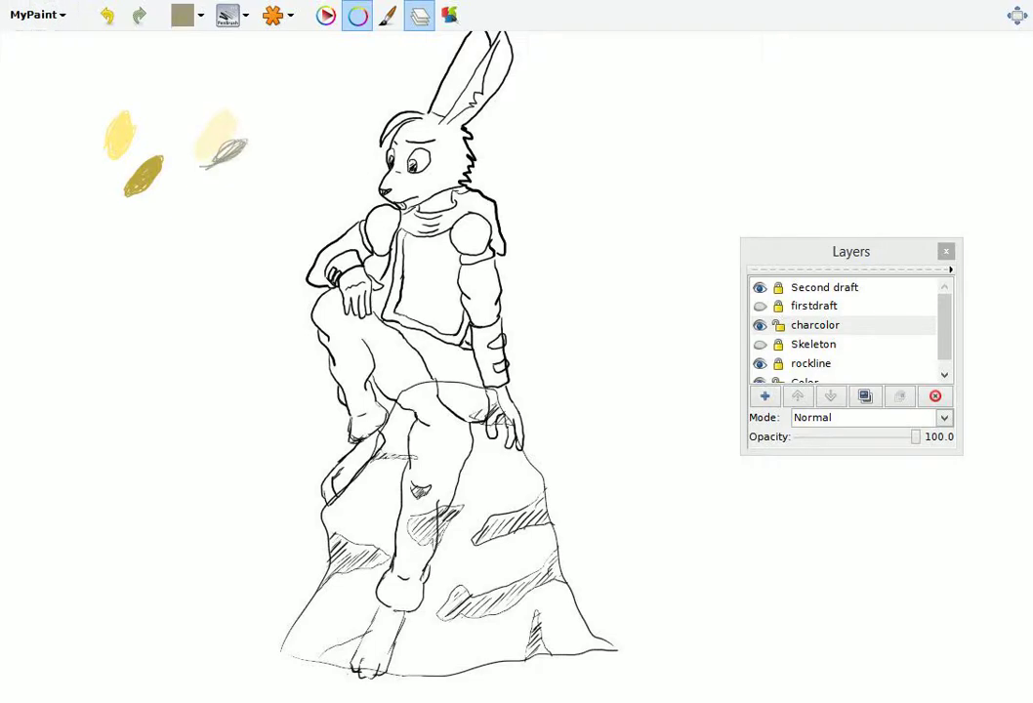
mouse_move(205, 132)
left_mouse_down()
mouse_move(177, 139)
mouse_move(210, 118)
mouse_move(178, 133)
mouse_move(190, 132)
left_mouse_up()
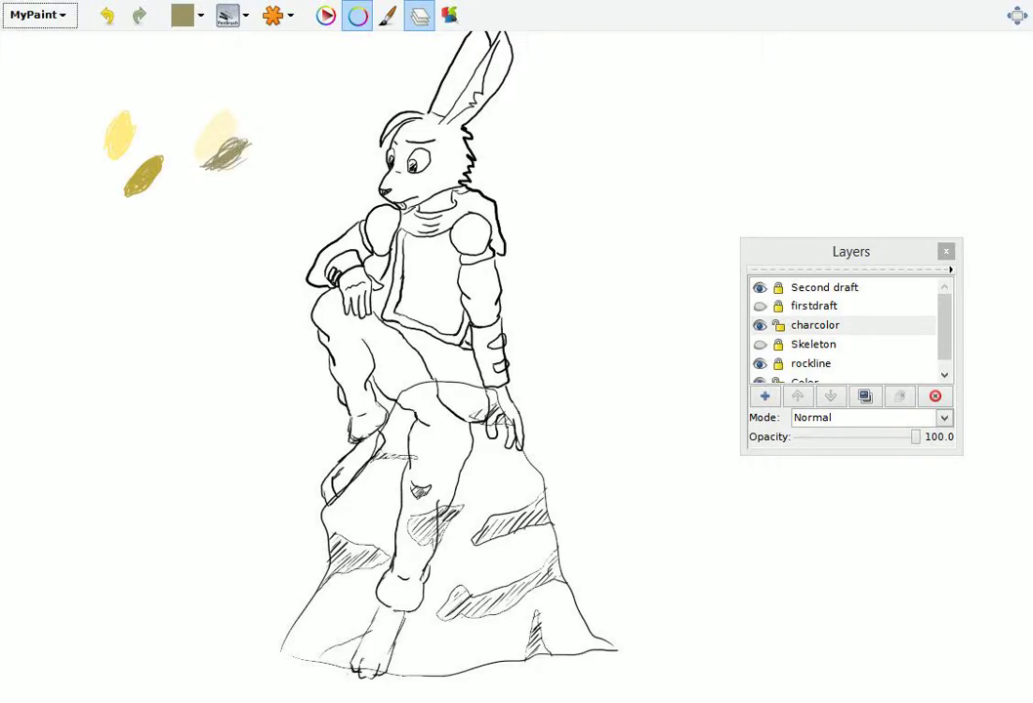
key("r")
mouse_move(203, 125)
left_mouse_down()
mouse_move(171, 142)
mouse_move(176, 133)
mouse_move(252, 148)
left_mouse_up()
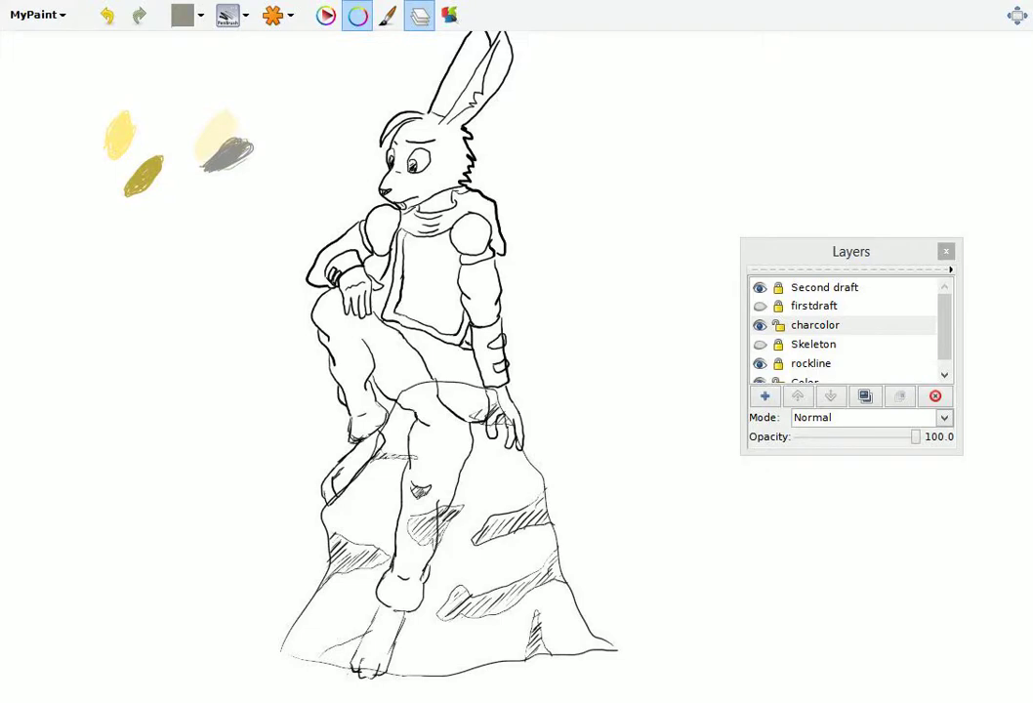
- Paint a warm gray swatch under the dark gray one, plus brown and dark brown swatches stacked below the yellow pair
left_click_drag(211, 195, 255, 179)
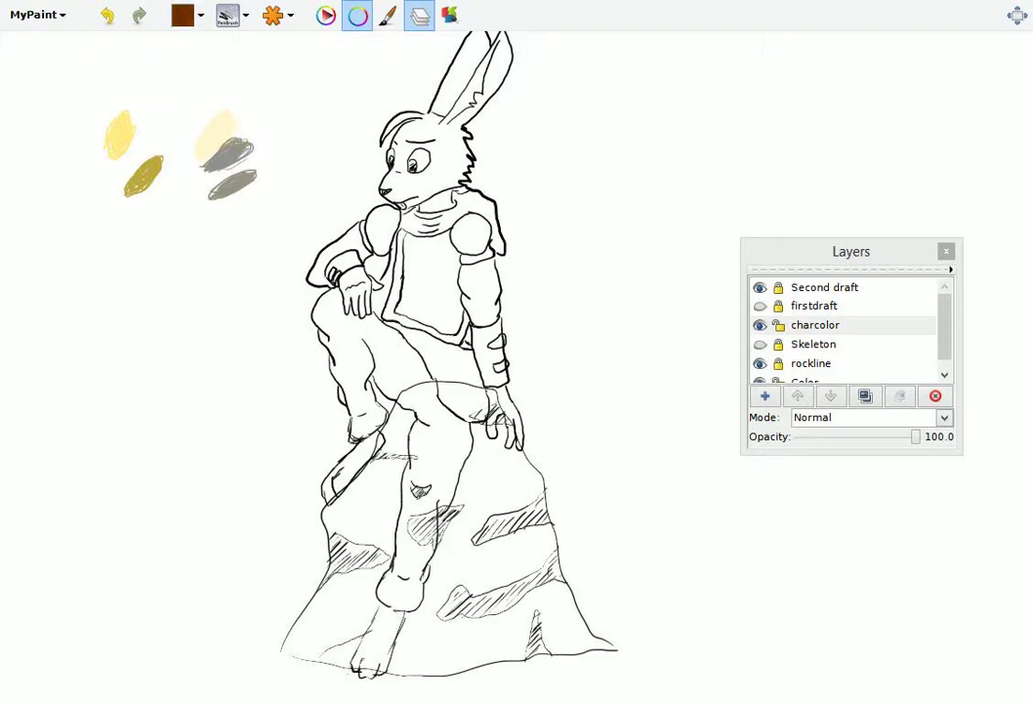
mouse_move(101, 283)
left_mouse_down()
mouse_move(132, 264)
mouse_move(105, 285)
left_mouse_up()
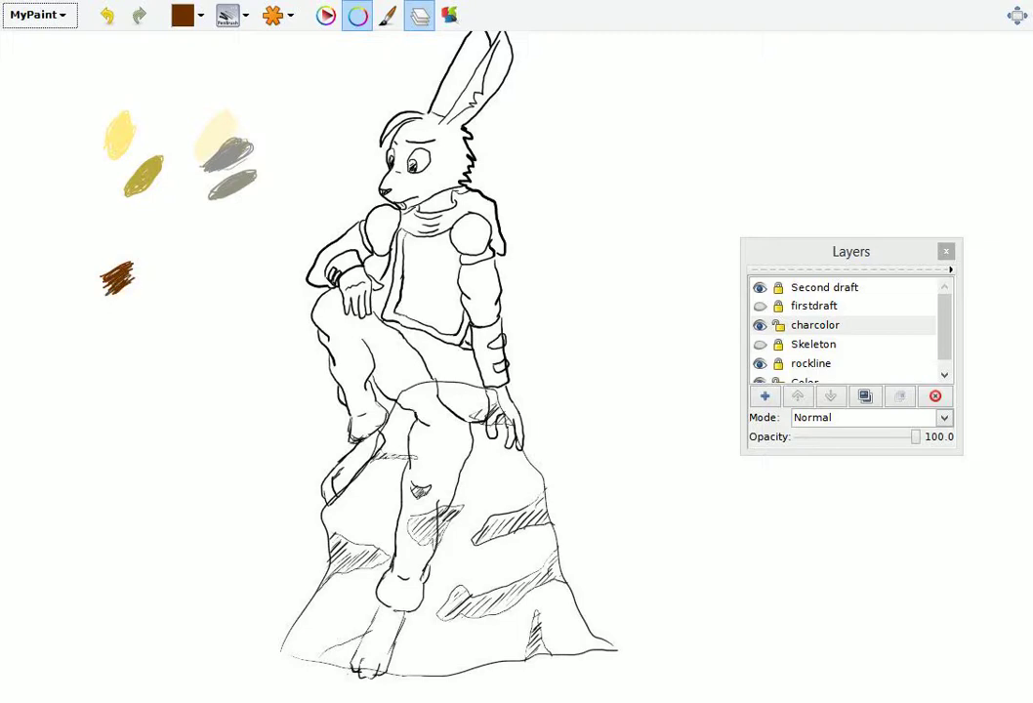
key("r")
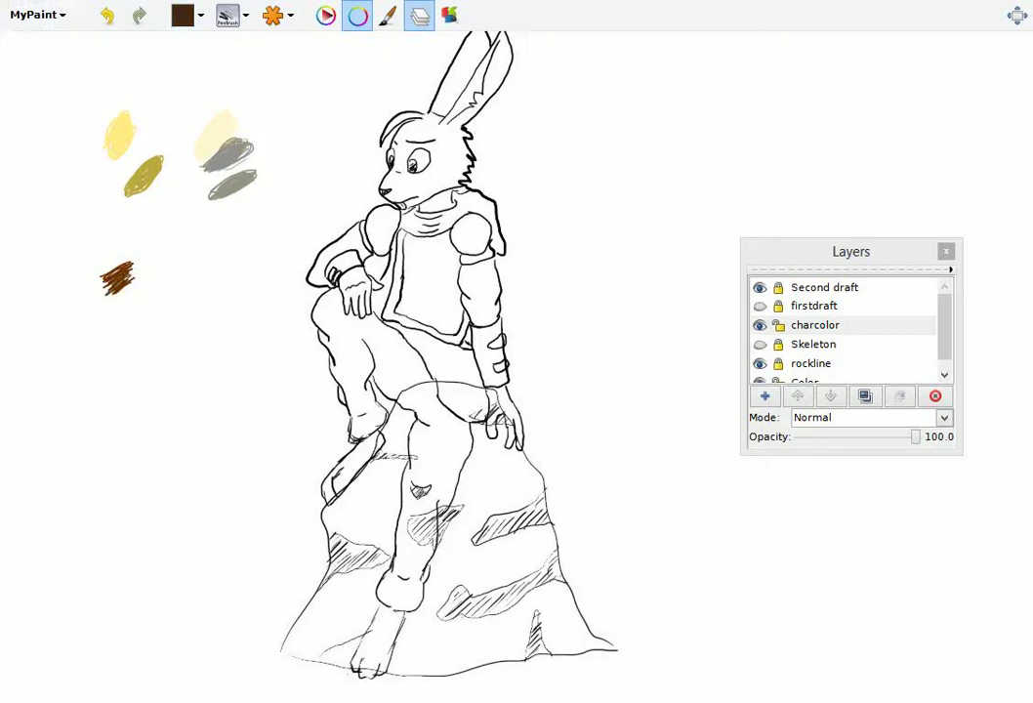
mouse_move(135, 299)
left_mouse_down()
mouse_move(93, 330)
mouse_move(143, 307)
mouse_move(97, 332)
left_mouse_up()
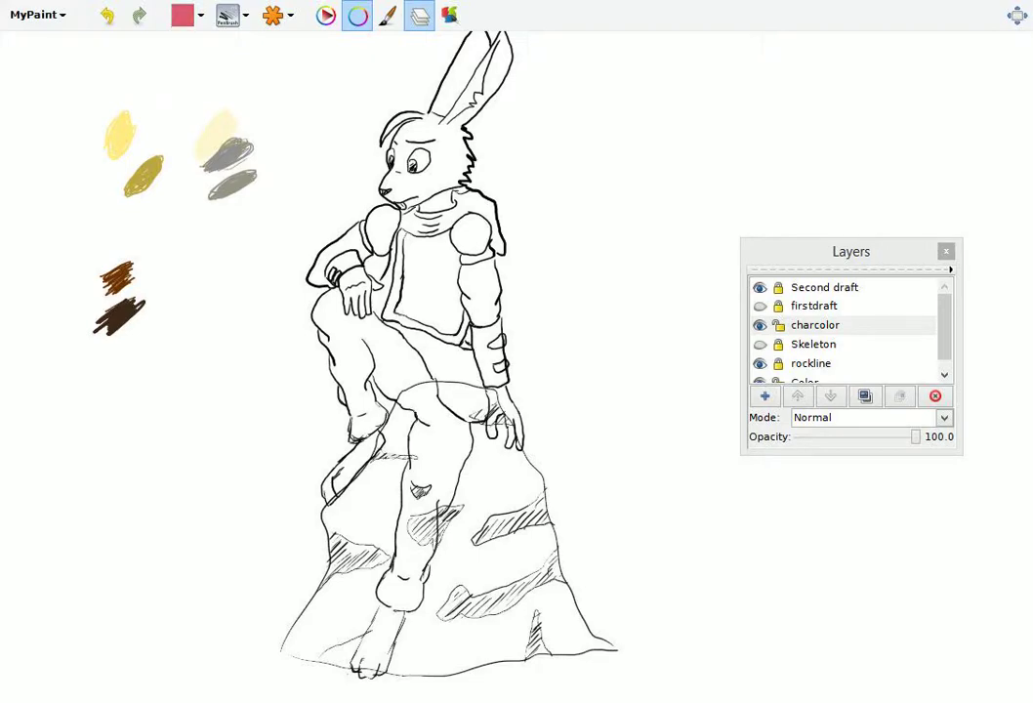
- Paint a crimson swatch beside the brown ones and a dark maroon swatch overlapping its lower end
left_click_drag(192, 287, 236, 261)
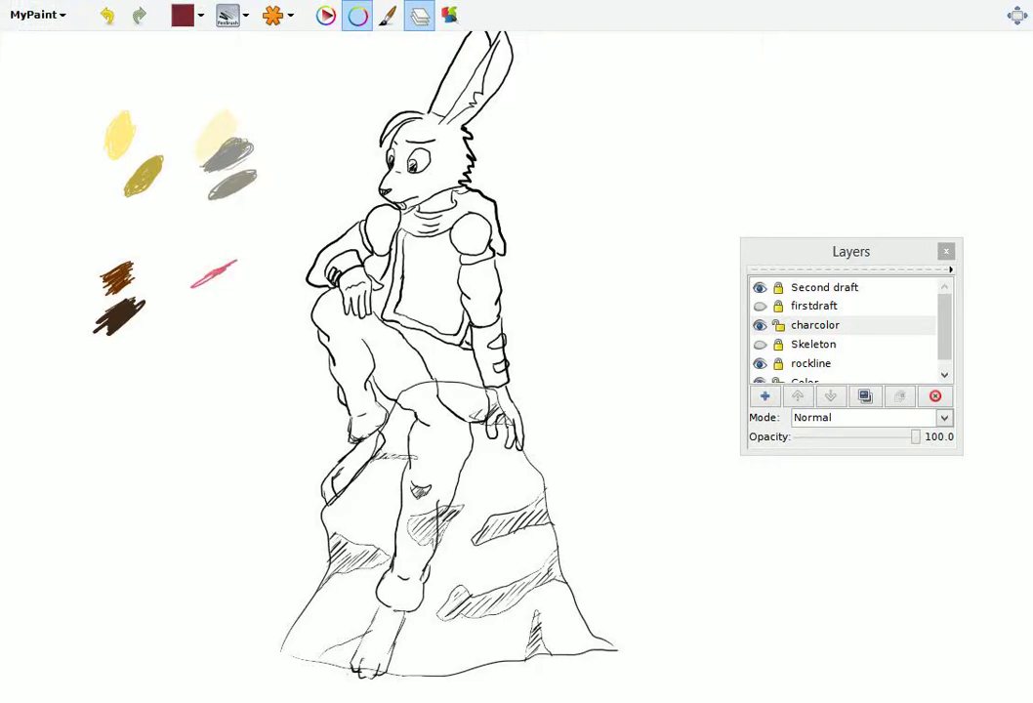
mouse_move(193, 285)
left_mouse_down()
mouse_move(239, 264)
mouse_move(201, 293)
mouse_move(242, 283)
mouse_move(195, 310)
mouse_move(239, 293)
left_mouse_up()
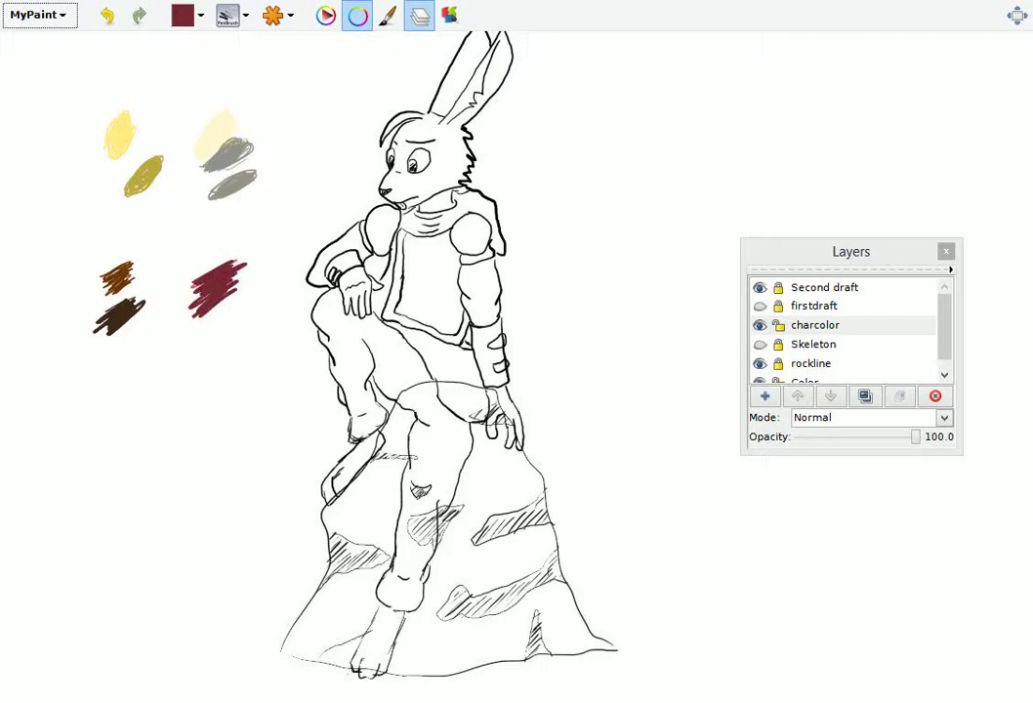
key("r")
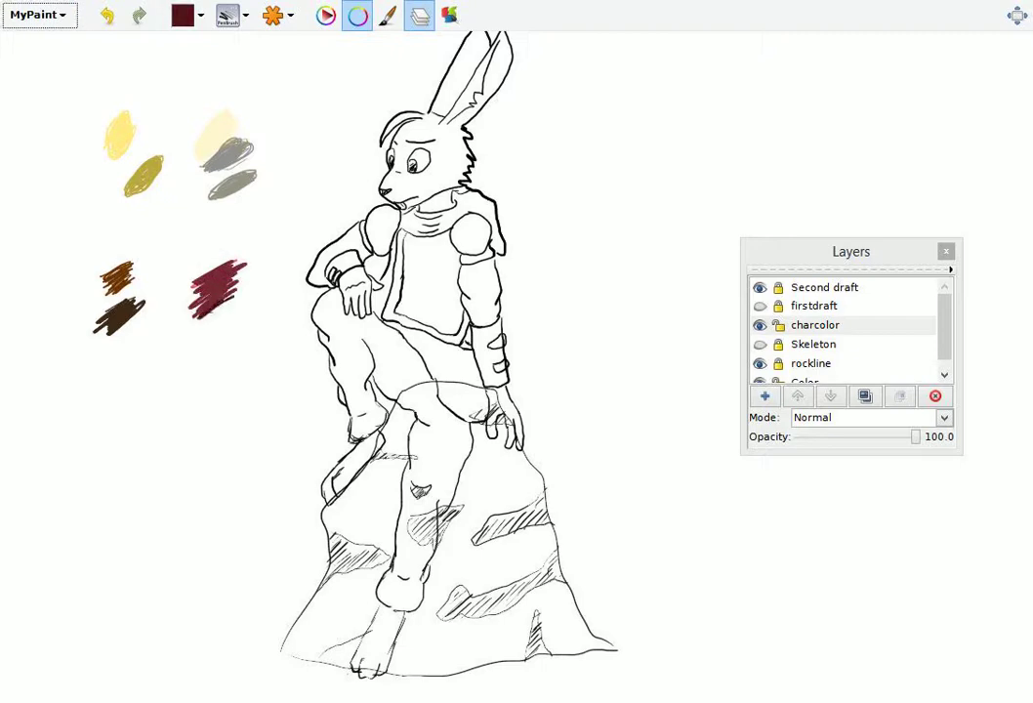
mouse_move(240, 297)
left_mouse_down()
mouse_move(196, 317)
mouse_move(234, 322)
mouse_move(193, 334)
mouse_move(192, 349)
left_mouse_up()
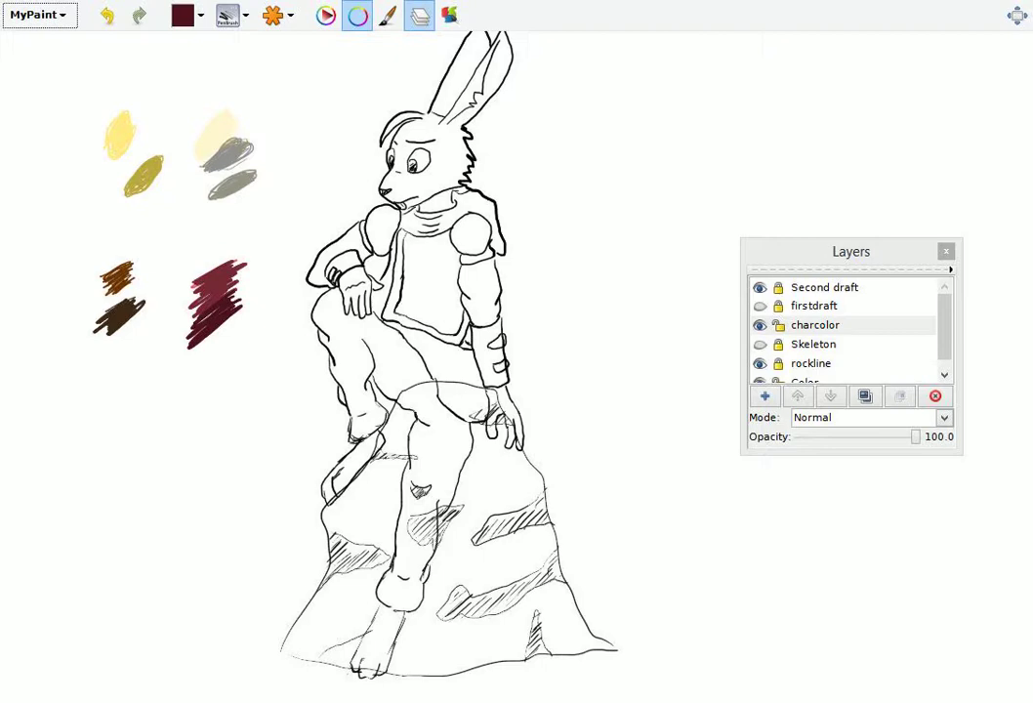
- Paint a medium gray swatch well below the brown ones and an overlapping darker gray swatch at its lower edge
key("r")
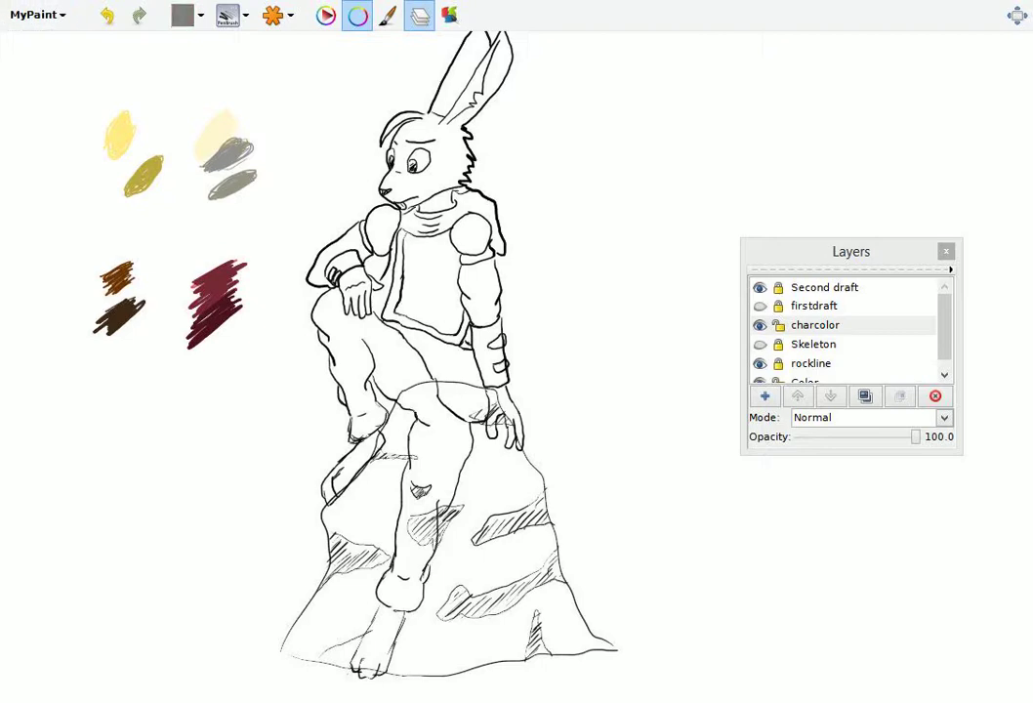
mouse_move(103, 454)
left_mouse_down()
mouse_move(78, 480)
mouse_move(83, 496)
left_mouse_up()
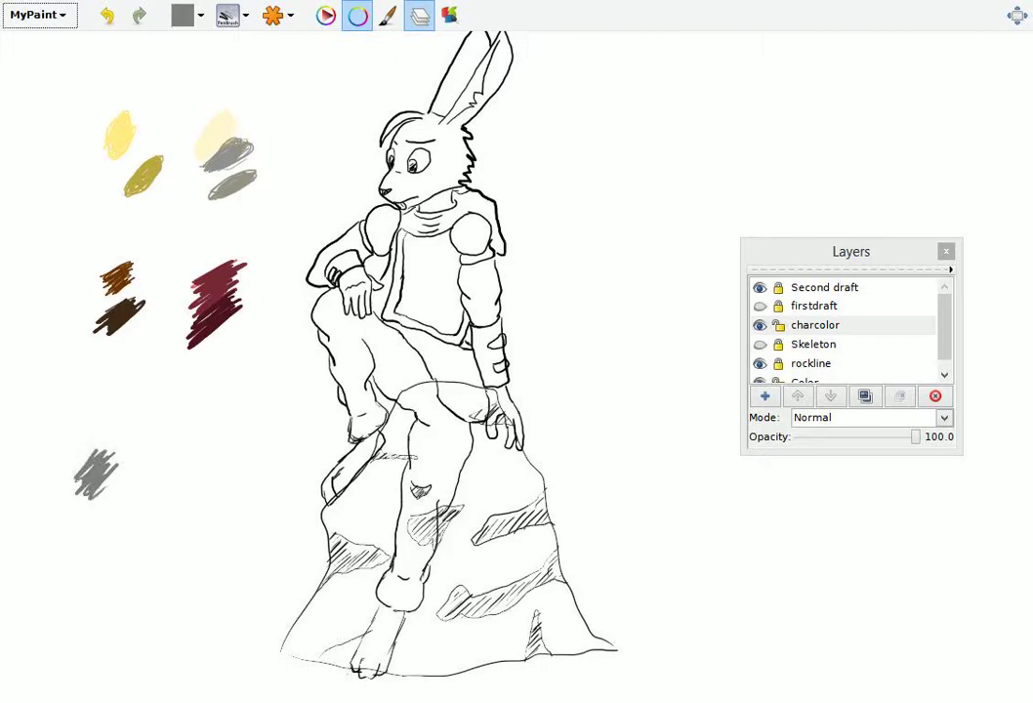
key("r")
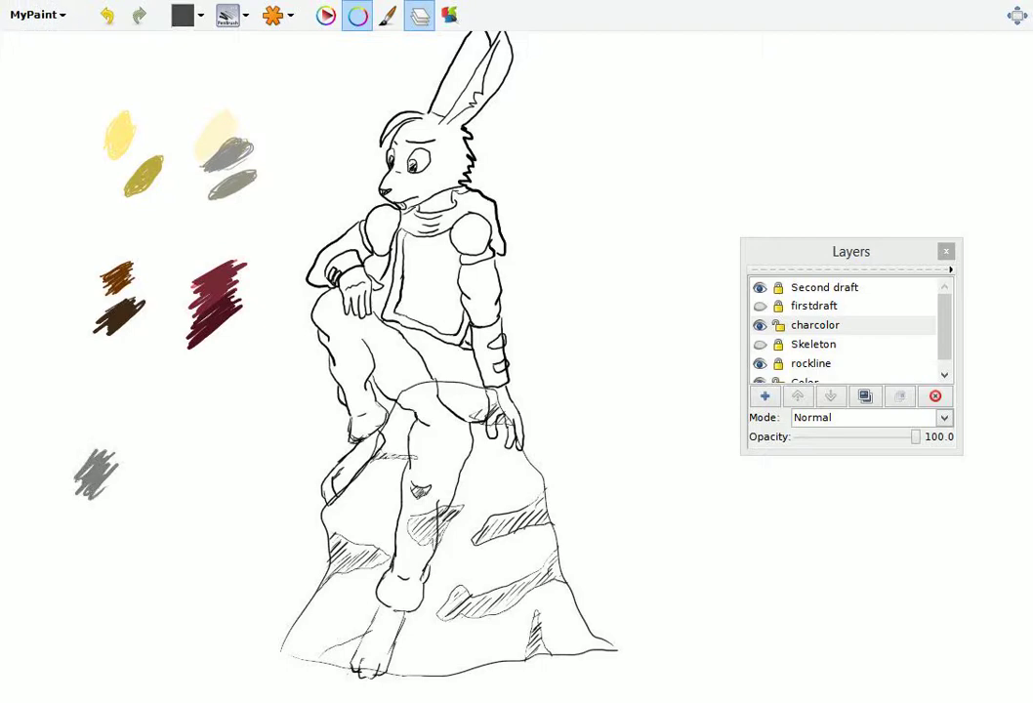
mouse_move(112, 457)
left_mouse_down()
mouse_move(82, 493)
mouse_move(88, 519)
left_mouse_up()
mouse_move(127, 485)
left_mouse_down()
mouse_move(89, 526)
mouse_move(94, 507)
mouse_move(105, 535)
left_mouse_up()
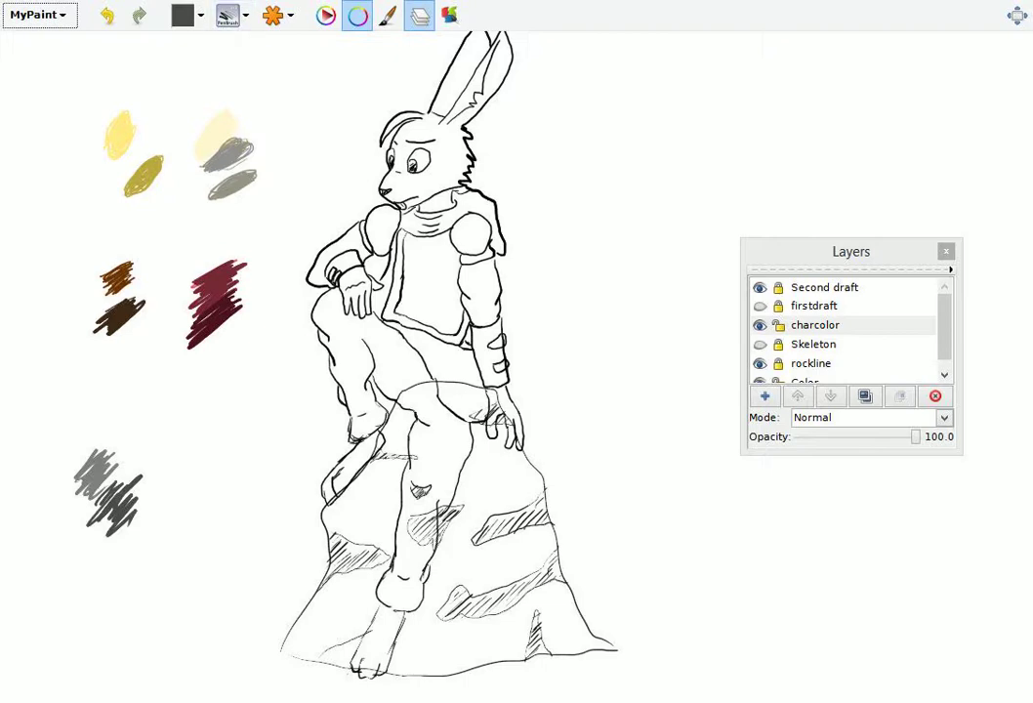
- Move the Layers window closer to the rabbit, beside the rock
left_click_drag(829, 251, 736, 336)
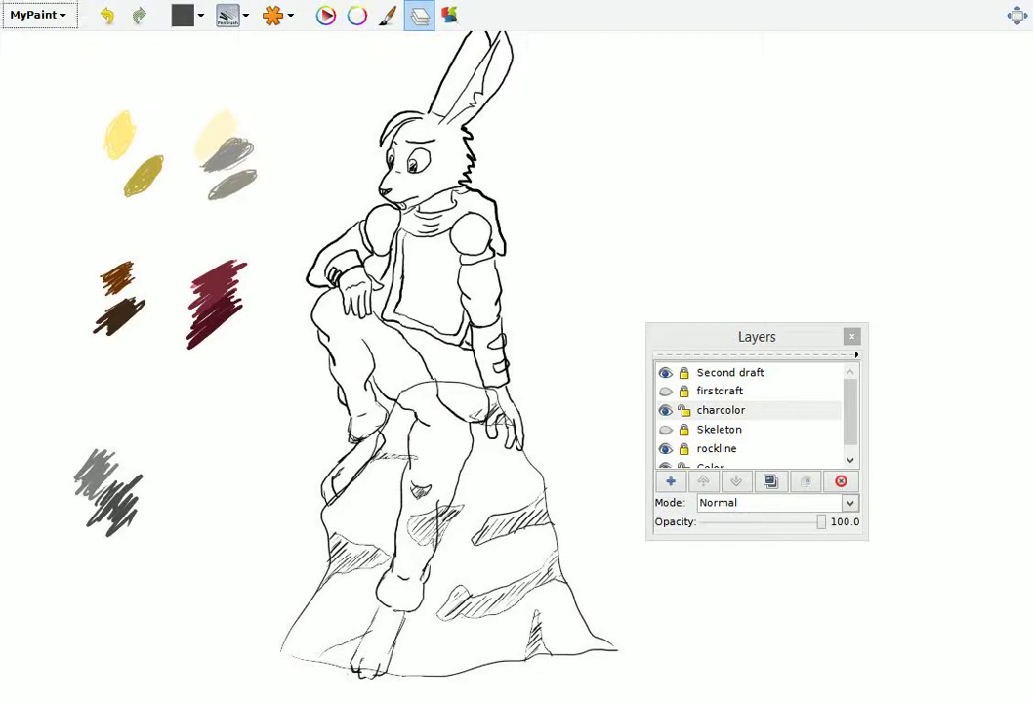
left_click(39, 15)
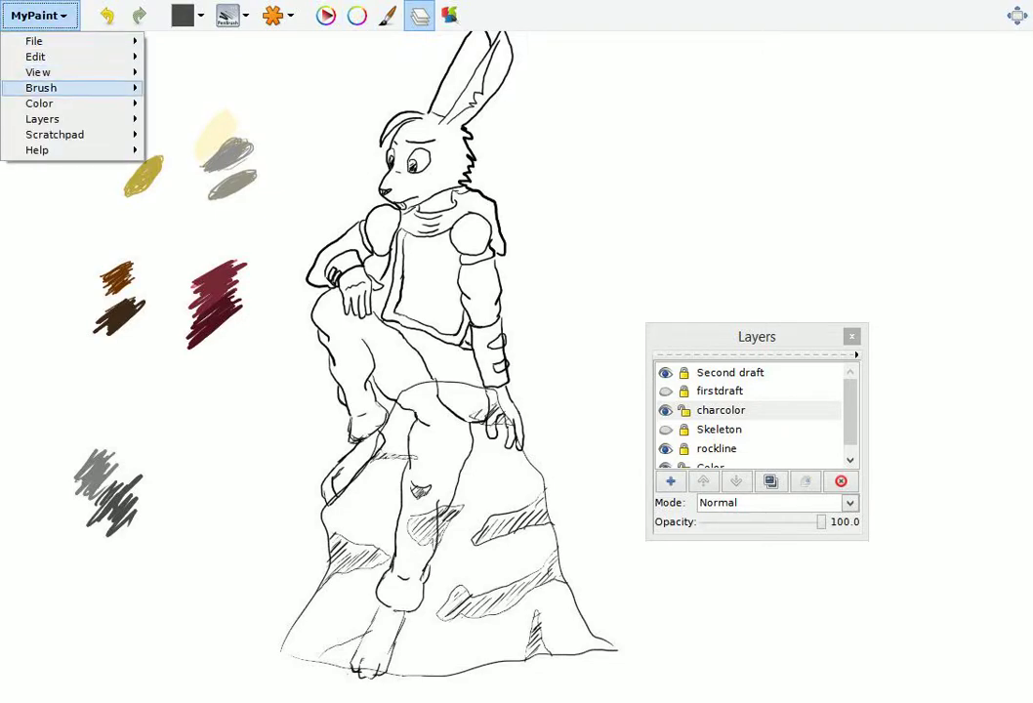
mouse_move(39, 72)
key("Escape")
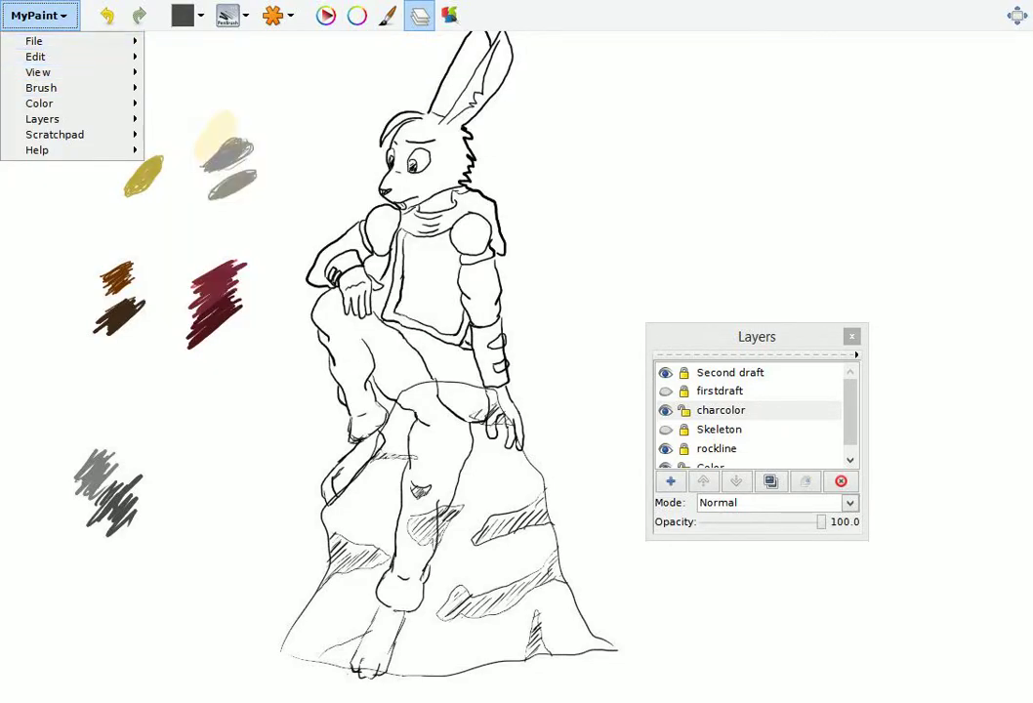
key("Escape")
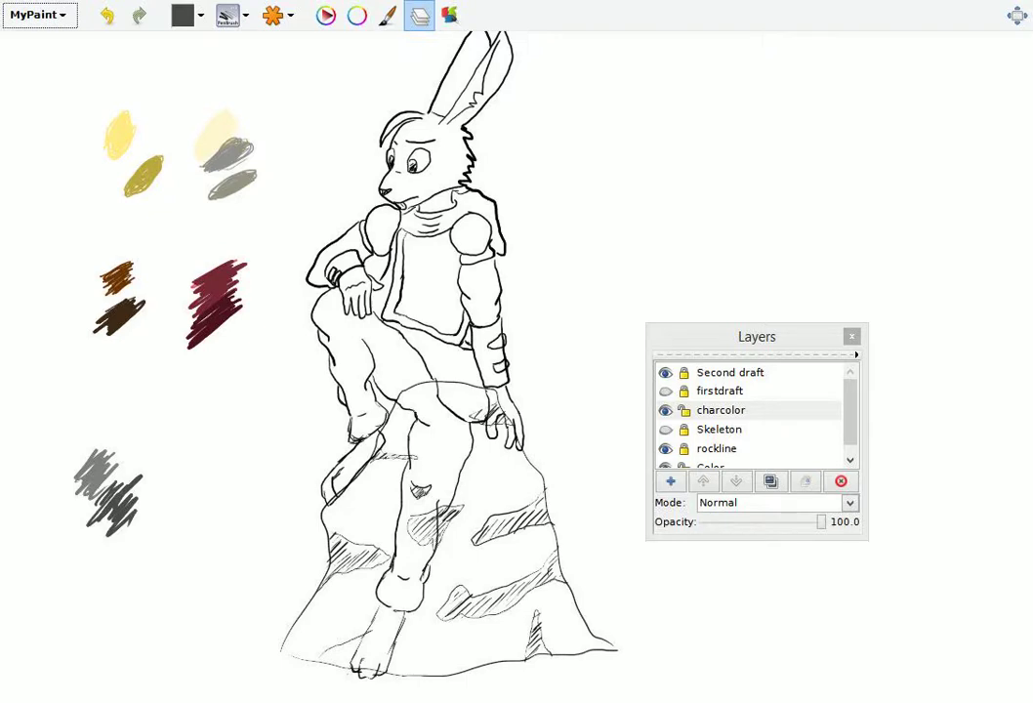
left_click(227, 14)
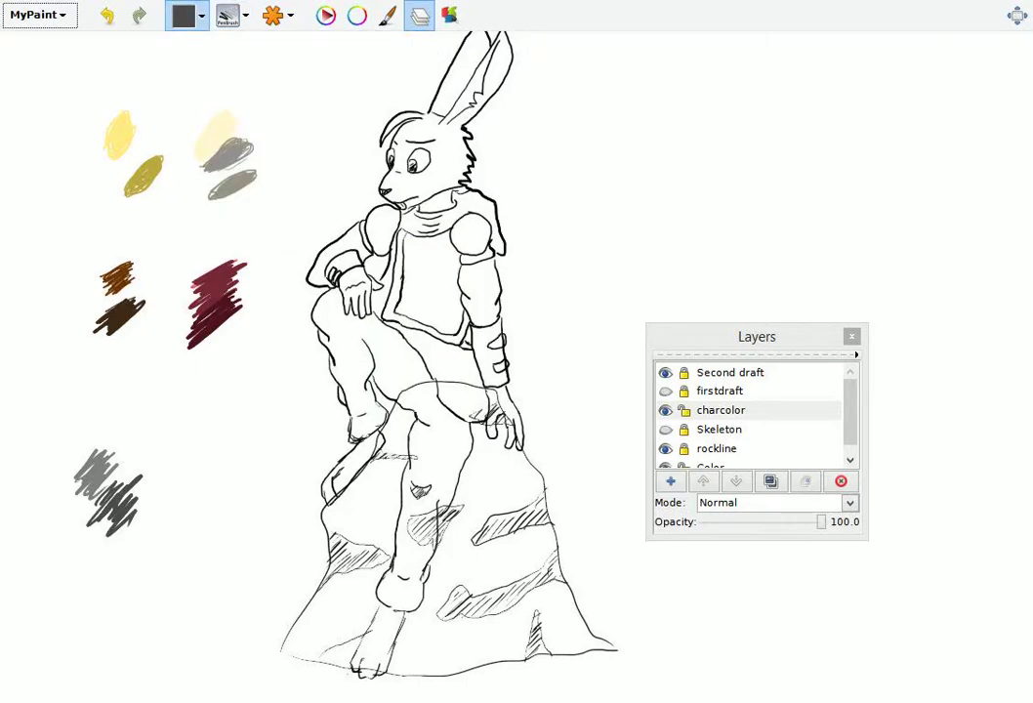
left_click(183, 15)
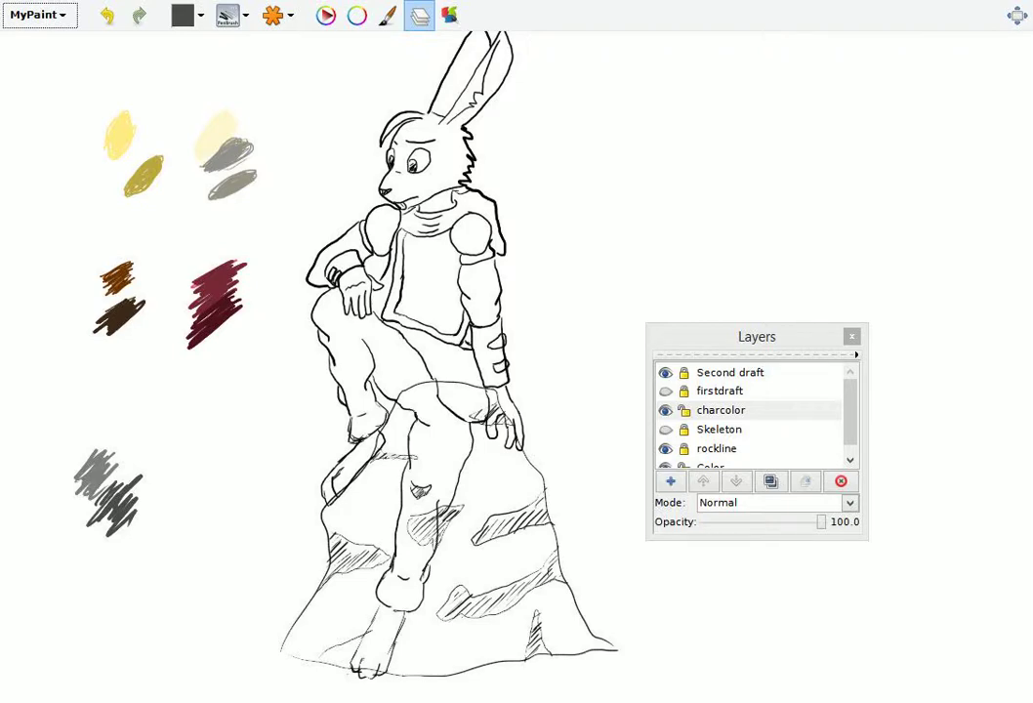
- Pick the light-yellow swatch color and outline the face markings along the cheek, above the eyes and across the muzzle below them
key("r")
scroll(432, 141, "up", 8)
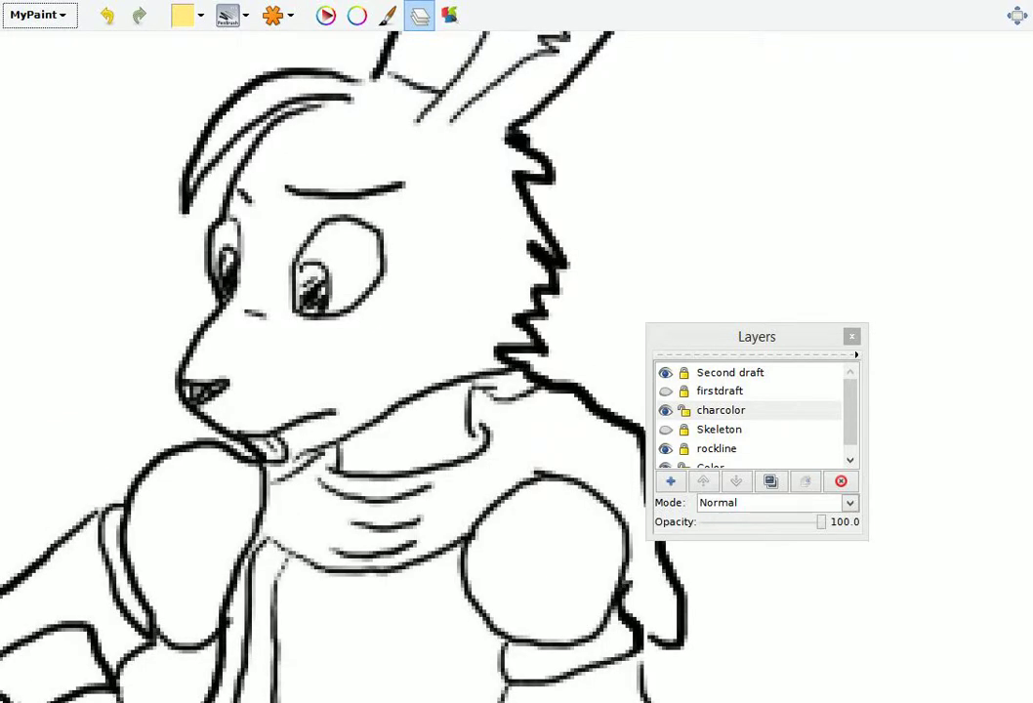
scroll(292, 303, "up", 5)
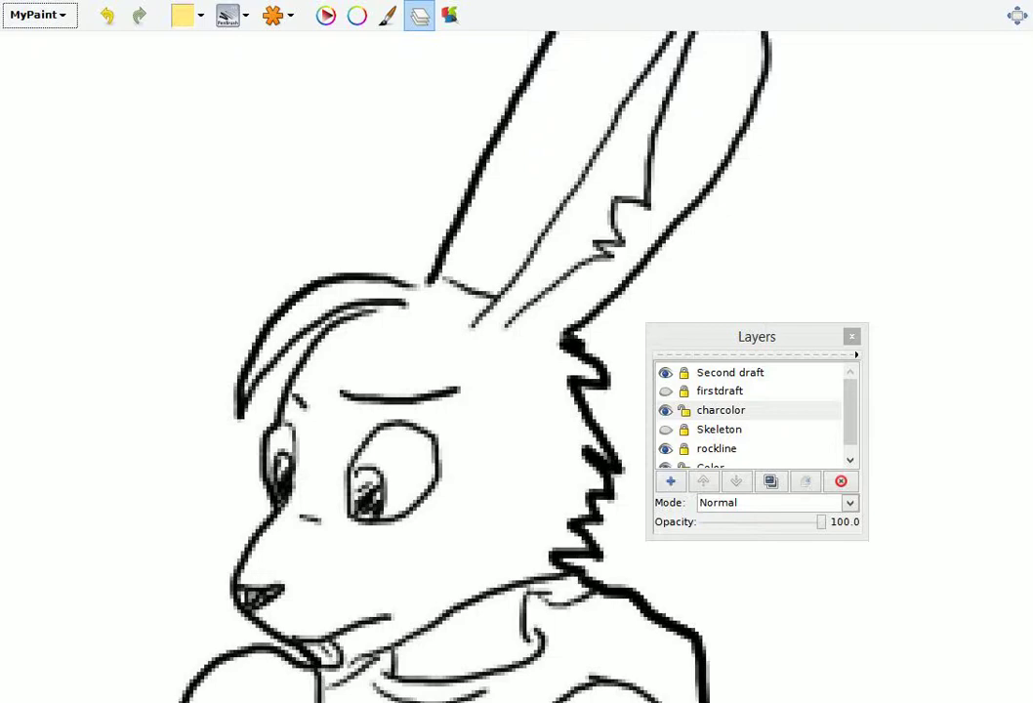
mouse_move(291, 591)
left_mouse_down()
mouse_move(371, 554)
mouse_move(568, 517)
left_mouse_up()
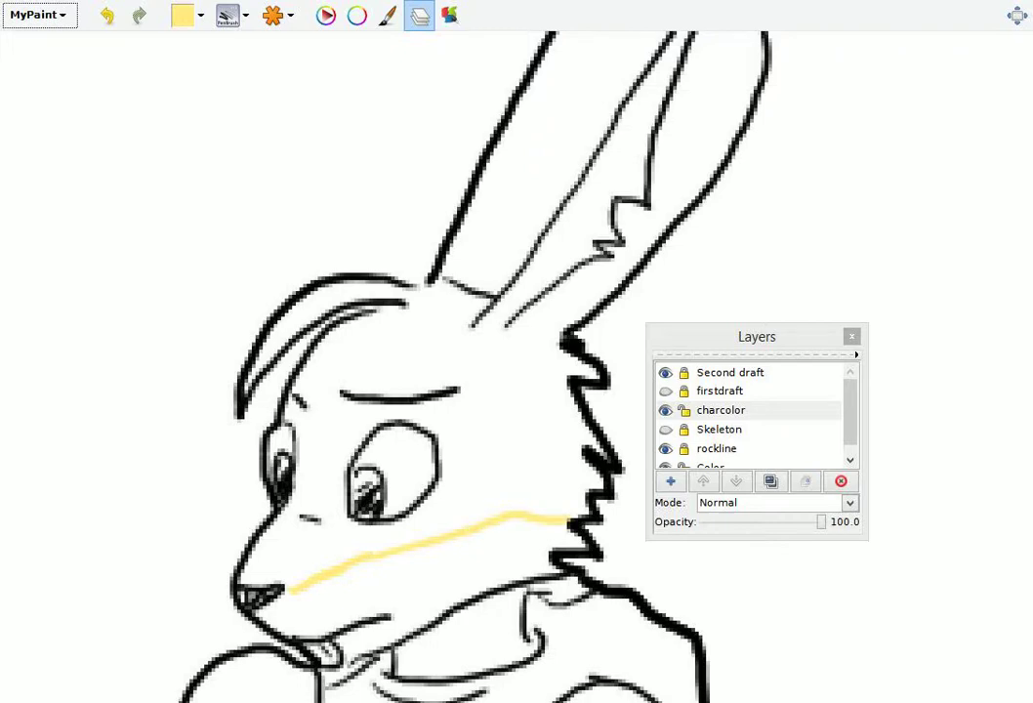
left_click_drag(298, 427, 359, 426)
left_click_drag(293, 514, 414, 533)
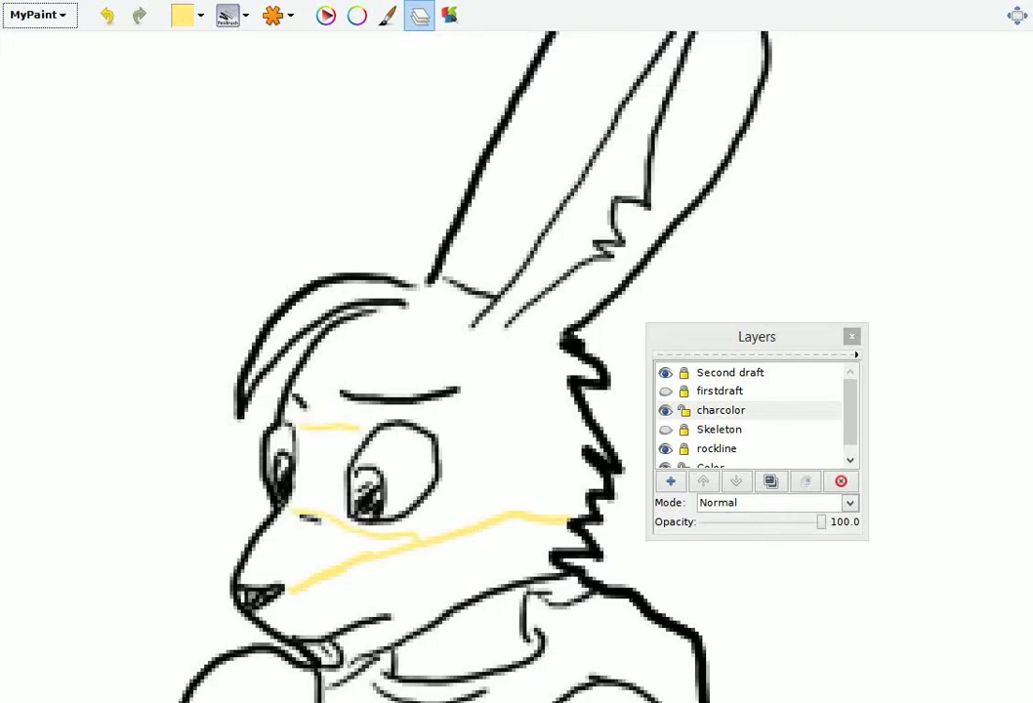
- Fill the top of the rabbit's muzzle with light yellow, from the nose to the marking line under the eye
left_click_drag(283, 514, 244, 576)
left_click_drag(290, 522, 256, 571)
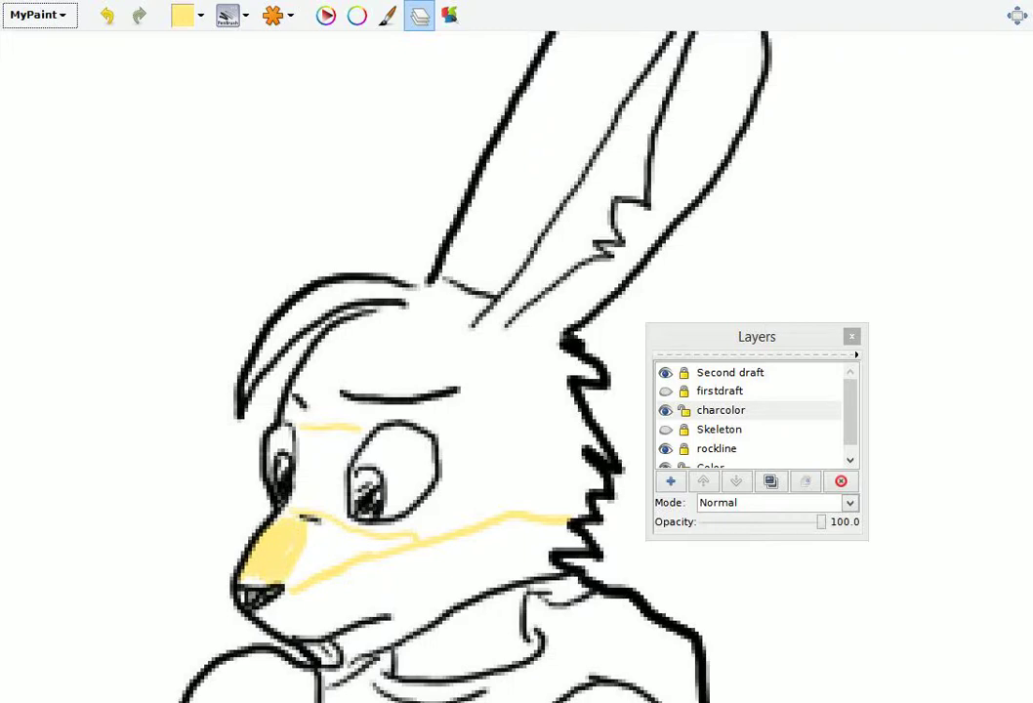
mouse_move(293, 522)
left_mouse_down()
mouse_move(319, 551)
mouse_move(334, 535)
mouse_move(354, 556)
mouse_move(415, 535)
left_mouse_up()
left_click_drag(322, 566, 351, 558)
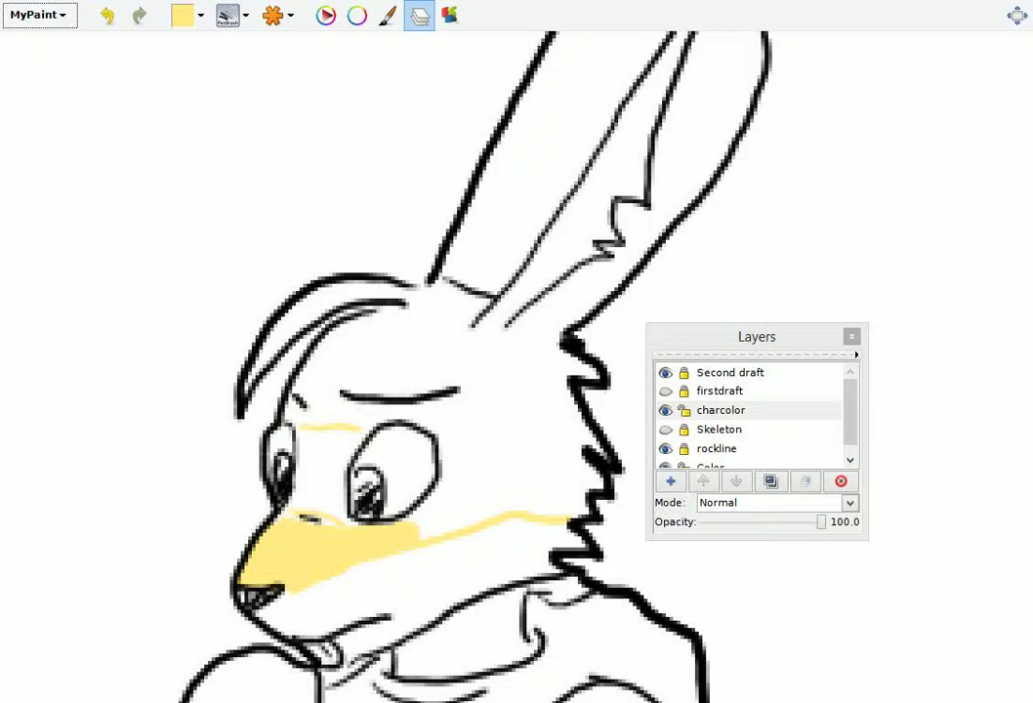
- Fill the rabbit's forehead and the back of its head above the eyes with light yellow, covering the remaining white gaps
mouse_move(322, 410)
left_mouse_down()
mouse_move(361, 383)
mouse_move(317, 393)
mouse_move(356, 375)
mouse_move(302, 402)
left_mouse_up()
mouse_move(381, 390)
left_mouse_down()
mouse_move(429, 385)
mouse_move(458, 401)
mouse_move(571, 371)
mouse_move(561, 420)
mouse_move(581, 410)
mouse_move(547, 449)
left_mouse_up()
mouse_move(556, 342)
left_mouse_down()
mouse_move(430, 288)
mouse_move(488, 322)
left_mouse_up()
mouse_move(391, 337)
left_mouse_down()
mouse_move(327, 361)
mouse_move(303, 391)
left_mouse_up()
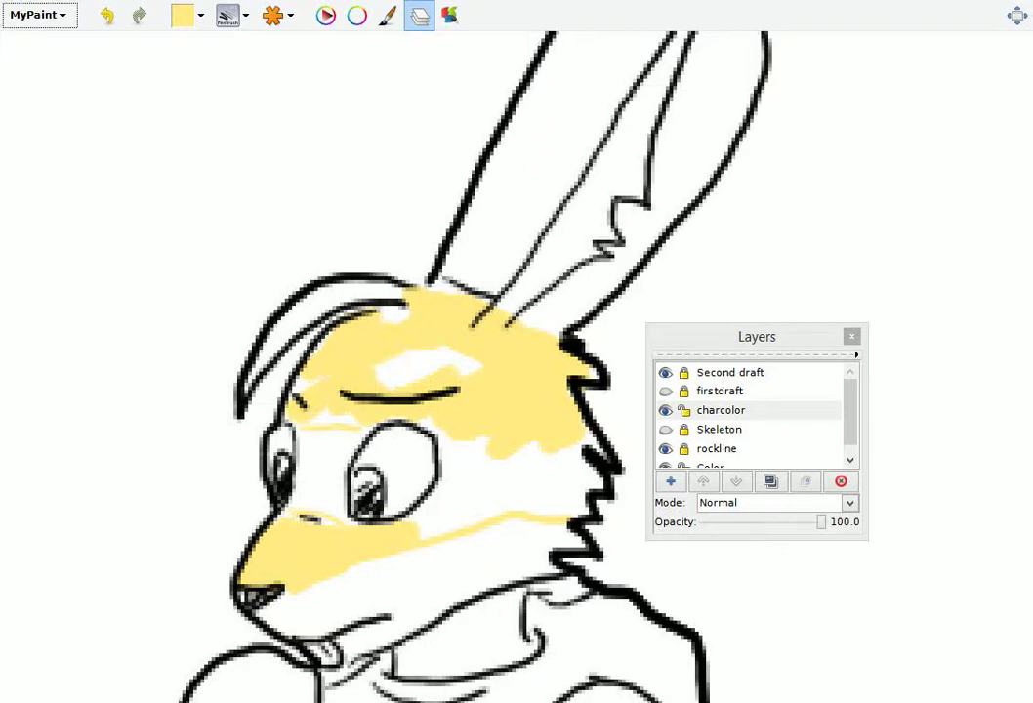
mouse_move(381, 366)
left_mouse_down()
mouse_move(463, 371)
mouse_move(410, 380)
left_mouse_up()
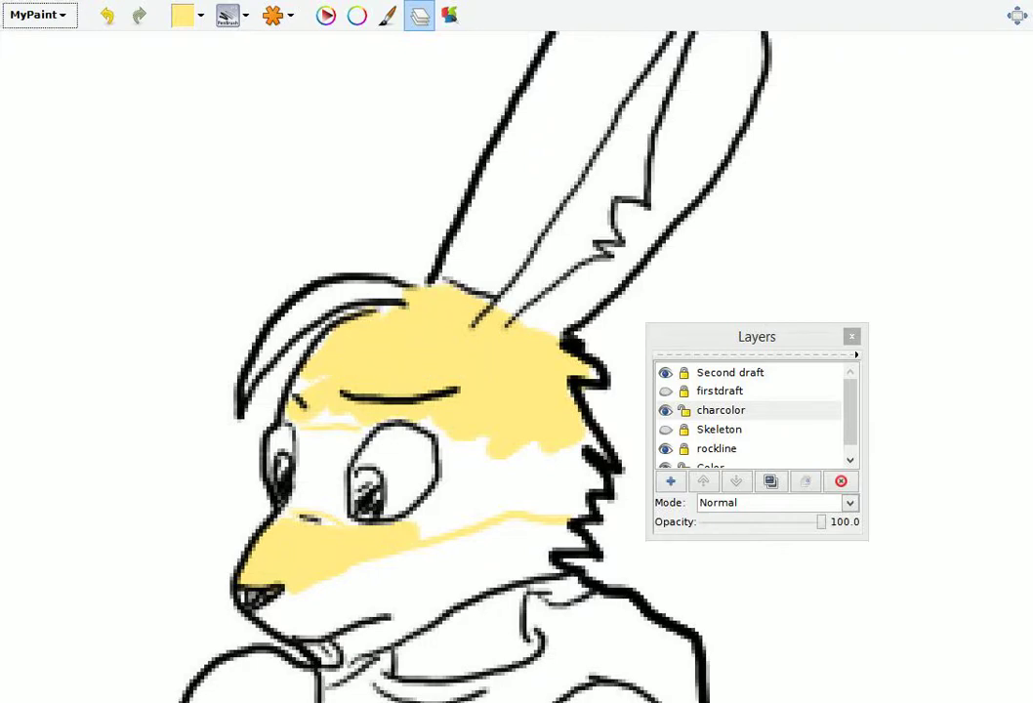
left_click_drag(317, 381, 288, 395)
mouse_move(283, 347)
left_mouse_down()
mouse_move(353, 348)
mouse_move(444, 376)
mouse_move(482, 366)
mouse_move(588, 435)
left_mouse_up()
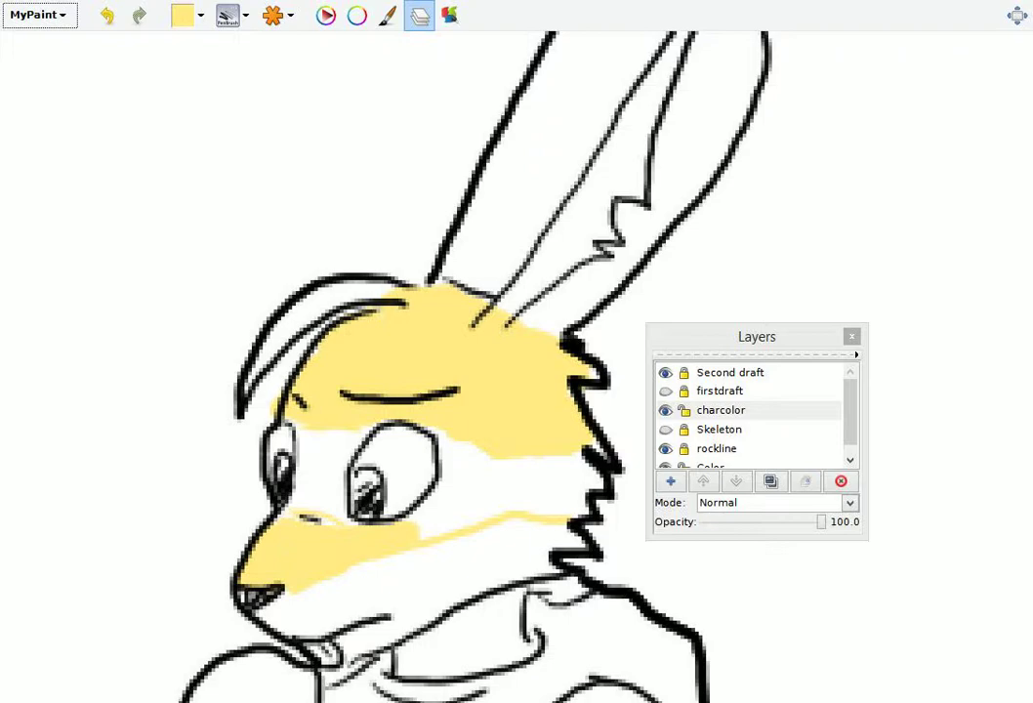
- Fill the rabbit's far ear and the near ear's area inside the jagged line with light yellow
mouse_move(488, 390)
left_mouse_down()
mouse_move(527, 396)
mouse_move(454, 499)
mouse_move(351, 583)
left_mouse_up()
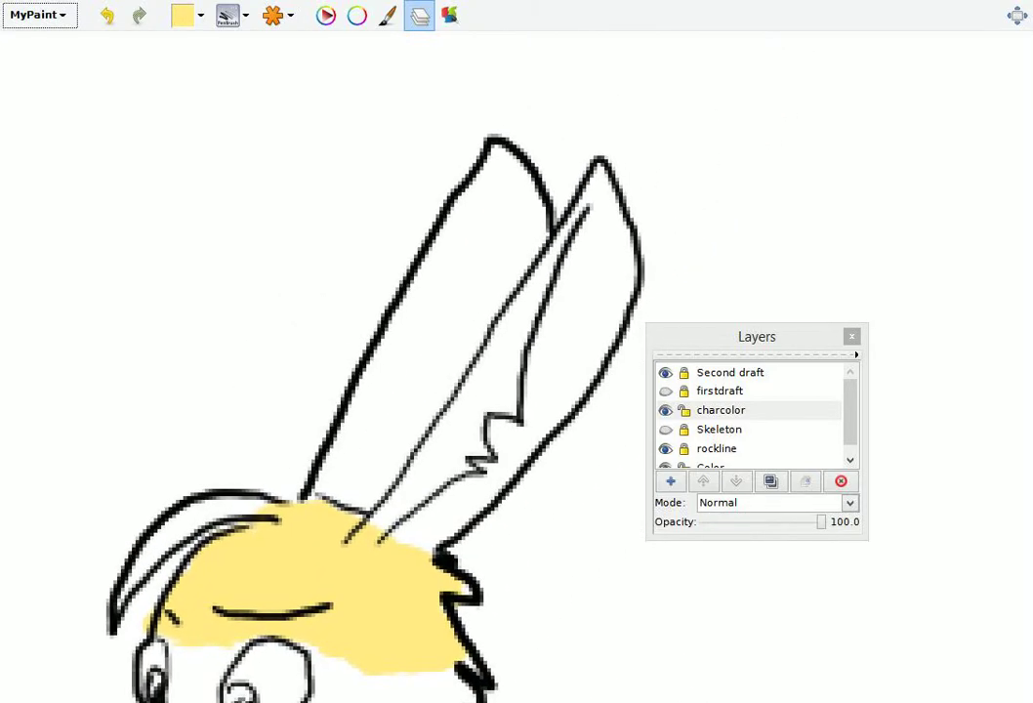
mouse_move(381, 517)
left_mouse_down()
mouse_move(484, 410)
mouse_move(503, 341)
mouse_move(586, 210)
mouse_move(493, 405)
left_mouse_up()
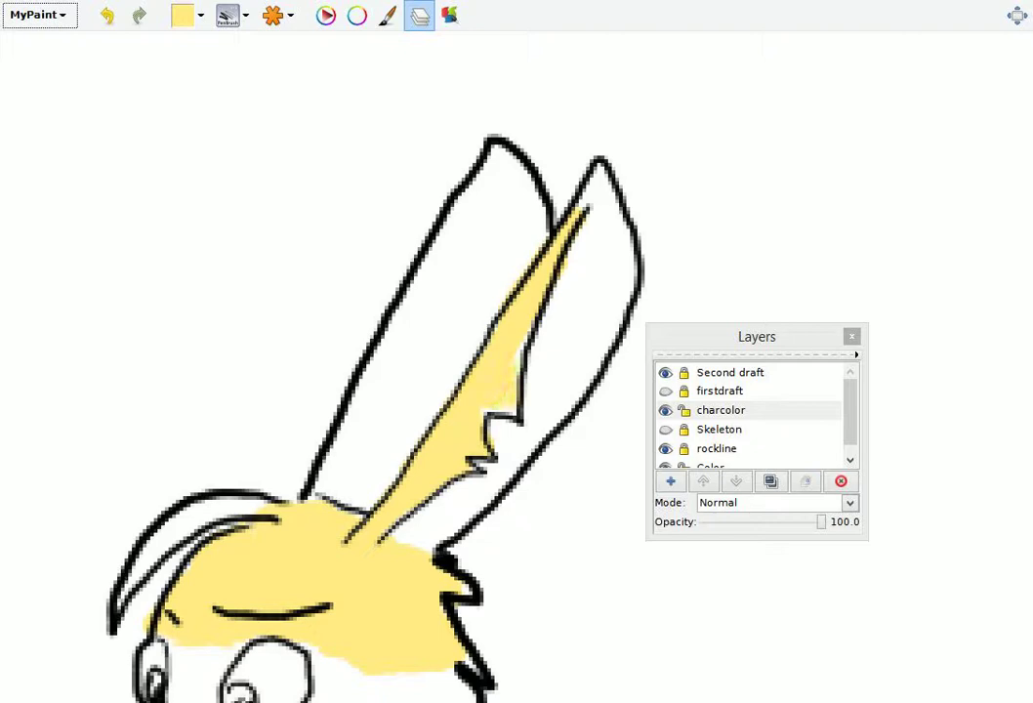
mouse_move(386, 390)
left_mouse_down()
mouse_move(495, 151)
mouse_move(419, 293)
left_mouse_up()
mouse_move(405, 367)
left_mouse_down()
mouse_move(503, 166)
mouse_move(522, 210)
mouse_move(429, 361)
mouse_move(390, 458)
mouse_move(371, 322)
mouse_move(313, 410)
left_mouse_up()
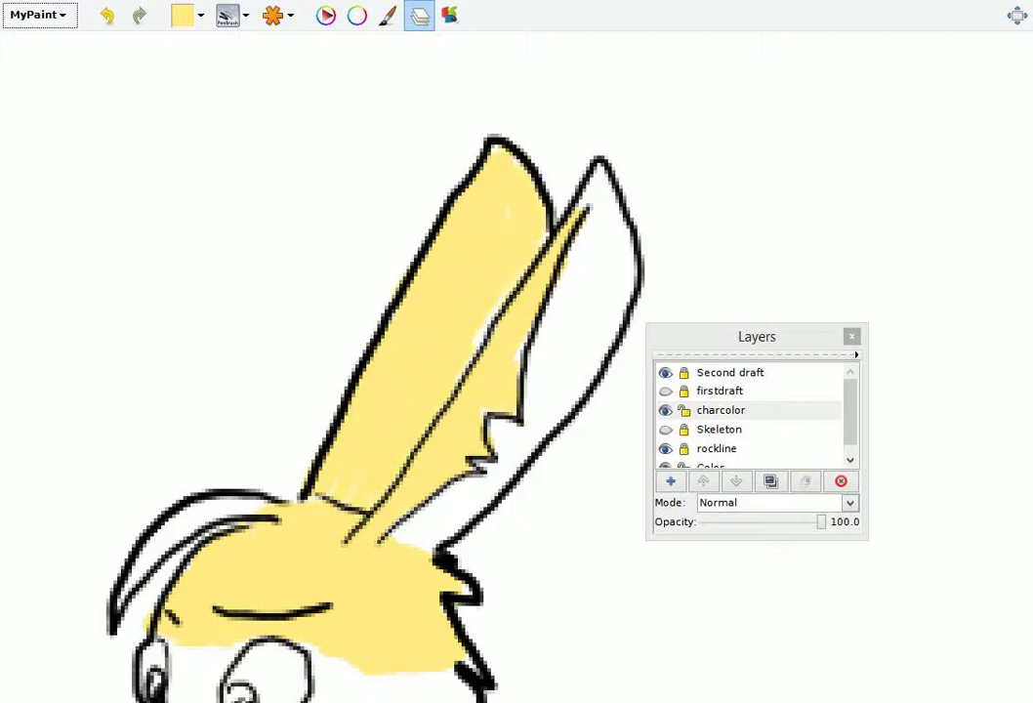
left_click_drag(498, 288, 488, 346)
- Fill the rabbit's curved forelock with light yellow
scroll(391, 391, "down", 5)
scroll(391, 390, "left", 4)
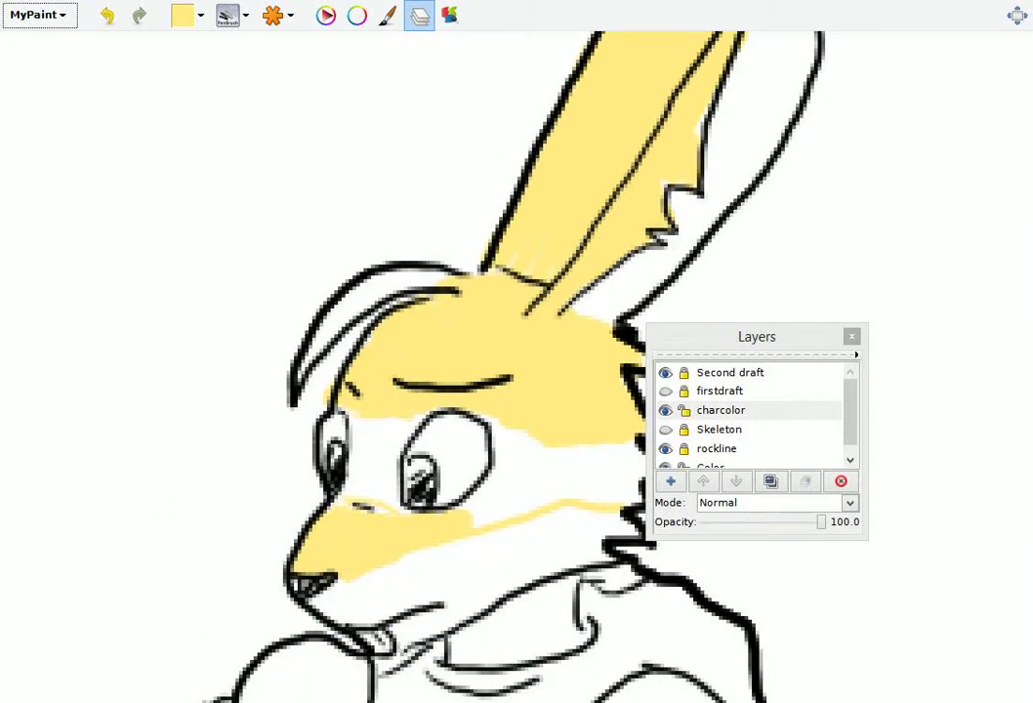
left_click_drag(395, 289, 439, 281)
left_click_drag(367, 290, 314, 342)
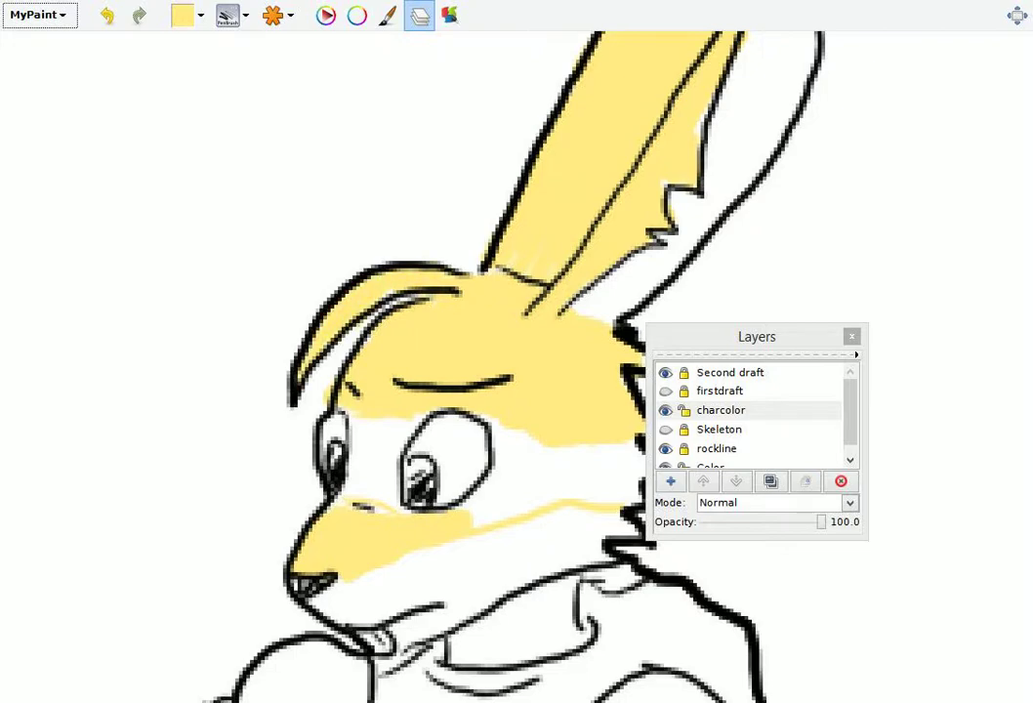
- Sample the dark olive-yellow swatch below the light-yellow one as the painting color
left_click_drag(489, 391, 510, 283)
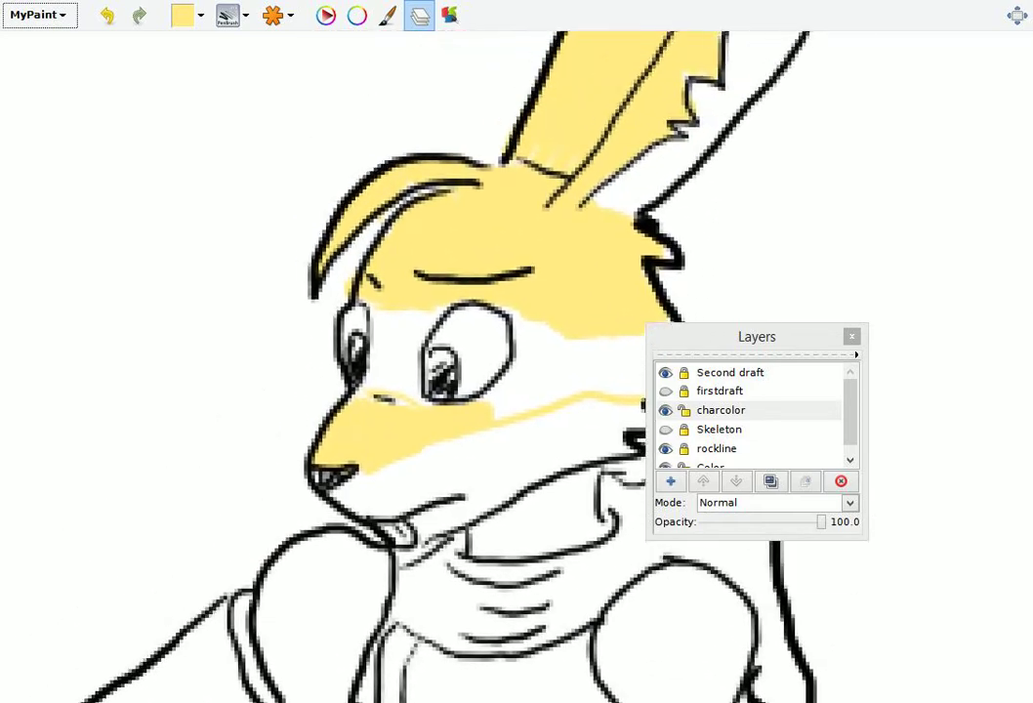
mouse_move(439, 371)
left_mouse_down()
mouse_move(508, 331)
mouse_move(955, 339)
mouse_move(994, 298)
left_mouse_up()
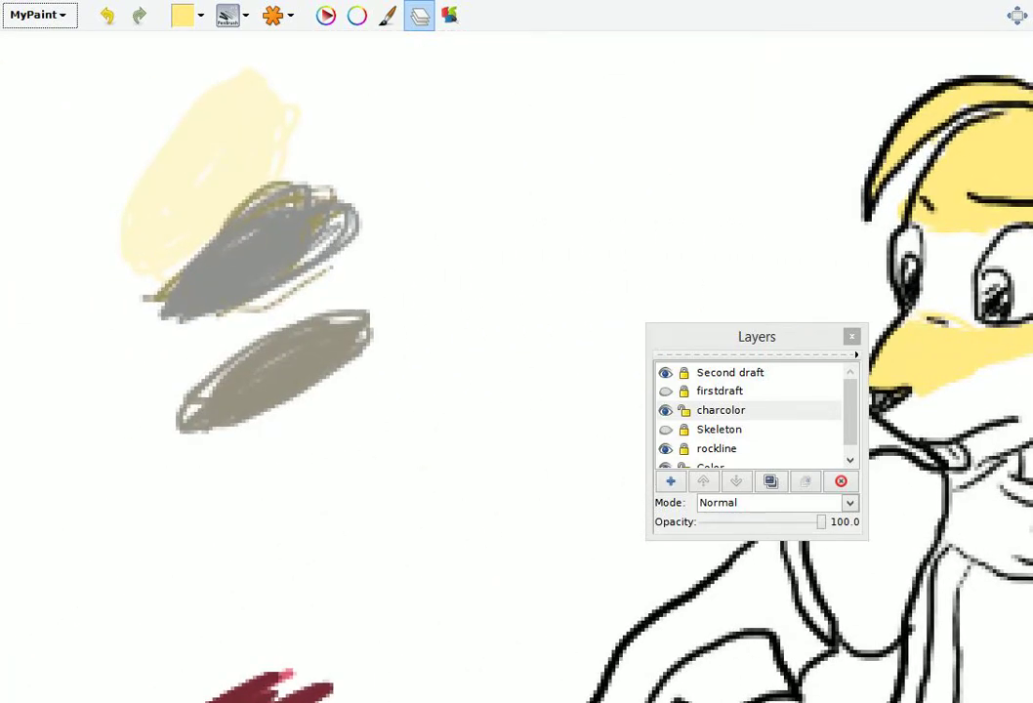
left_click_drag(341, 293, 740, 302)
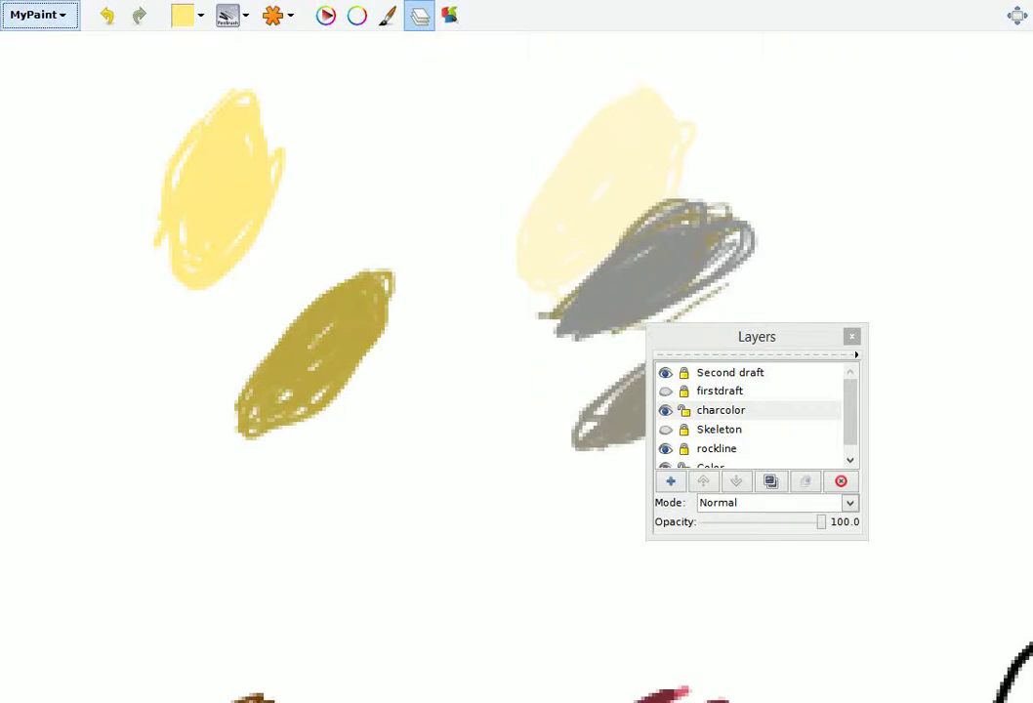
left_click(34, 13)
left_click(274, 15)
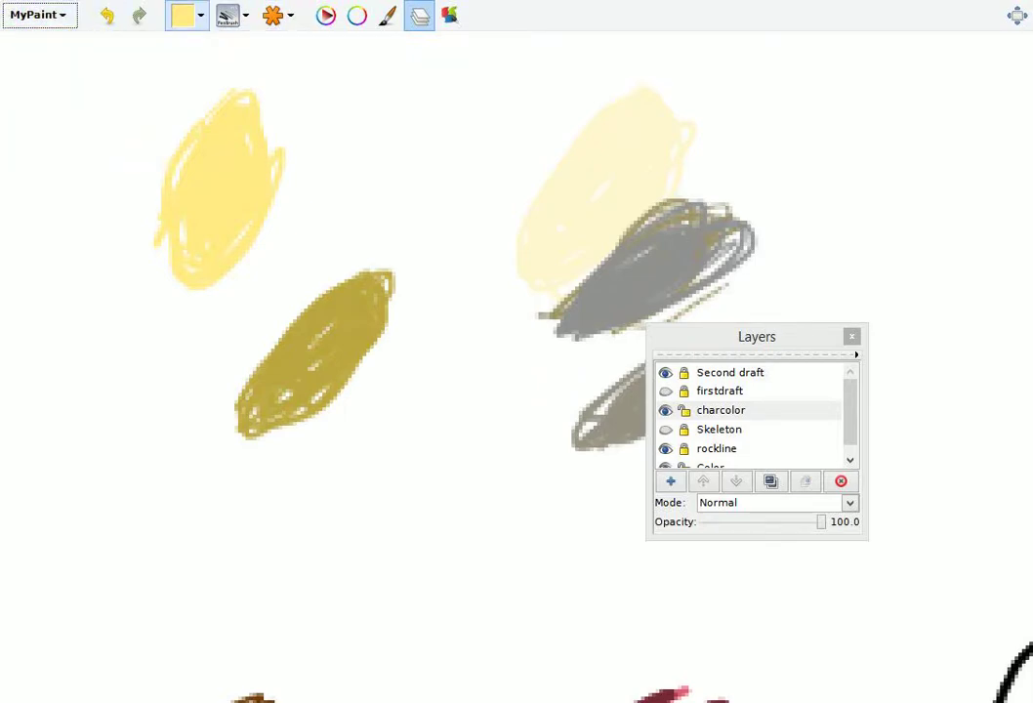
left_click(182, 14)
key("Escape")
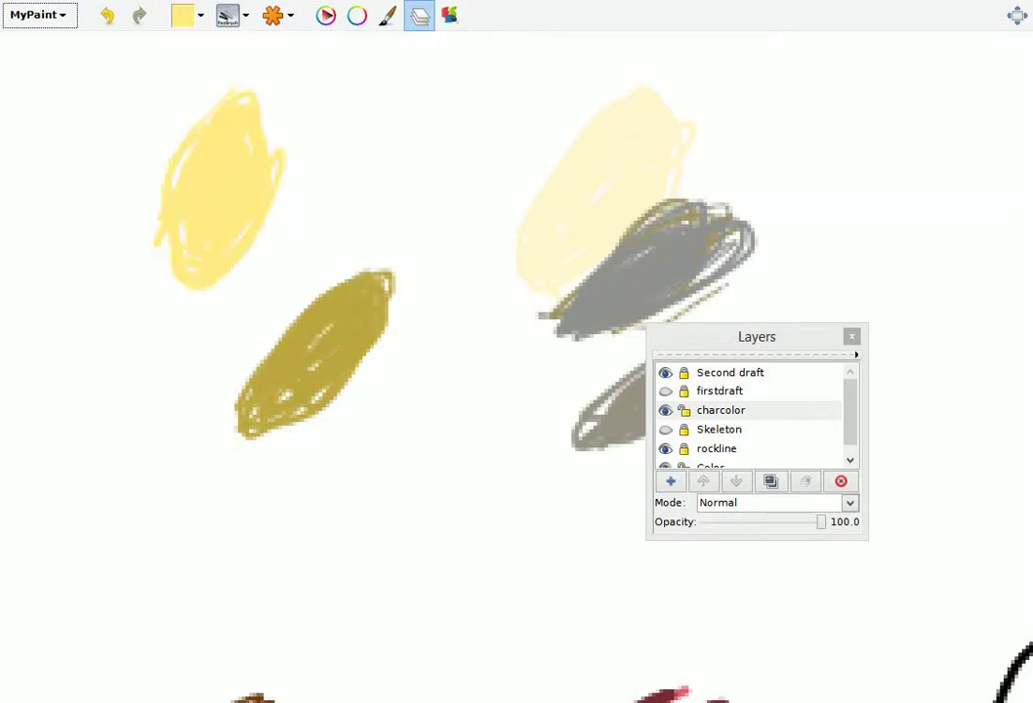
scroll(516, 352, "right", 10)
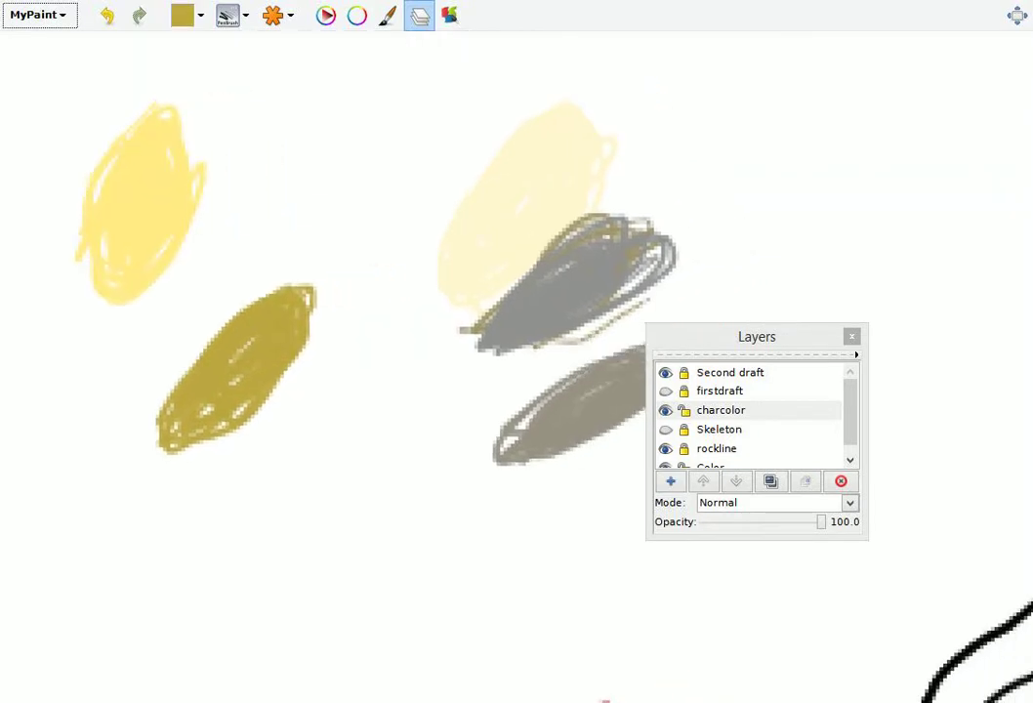
- Fill the area between the rabbit's eyes, down to the bridge of the muzzle, with olive yellow
scroll(516, 352, "right", 8)
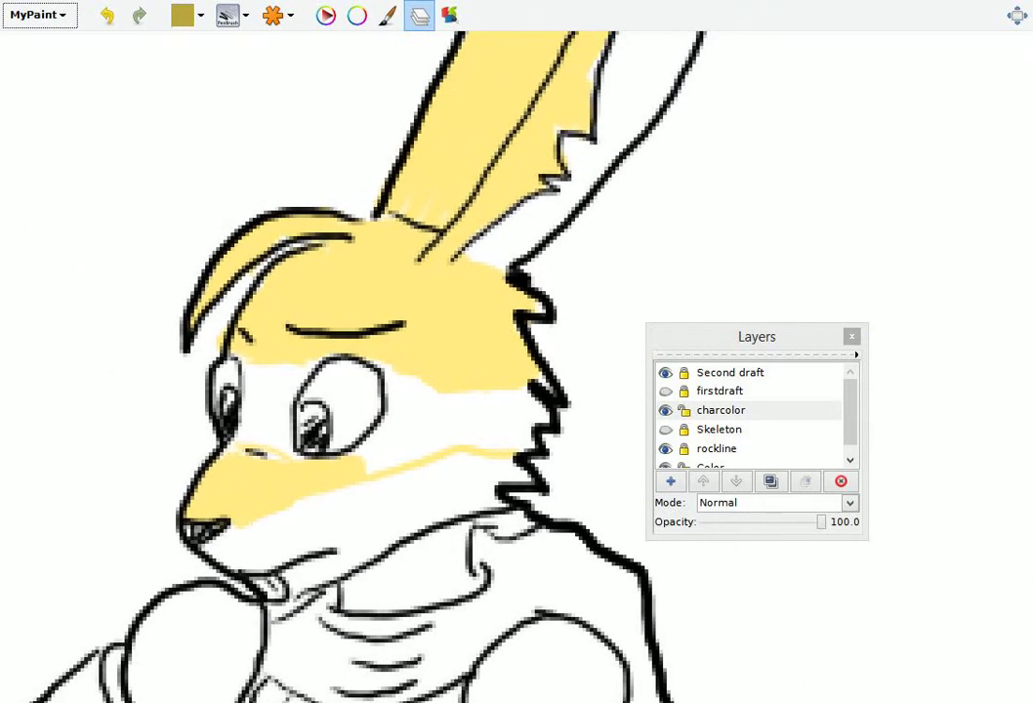
scroll(517, 352, "down", 2)
scroll(517, 351, "left", 1)
scroll(517, 351, "up", 1)
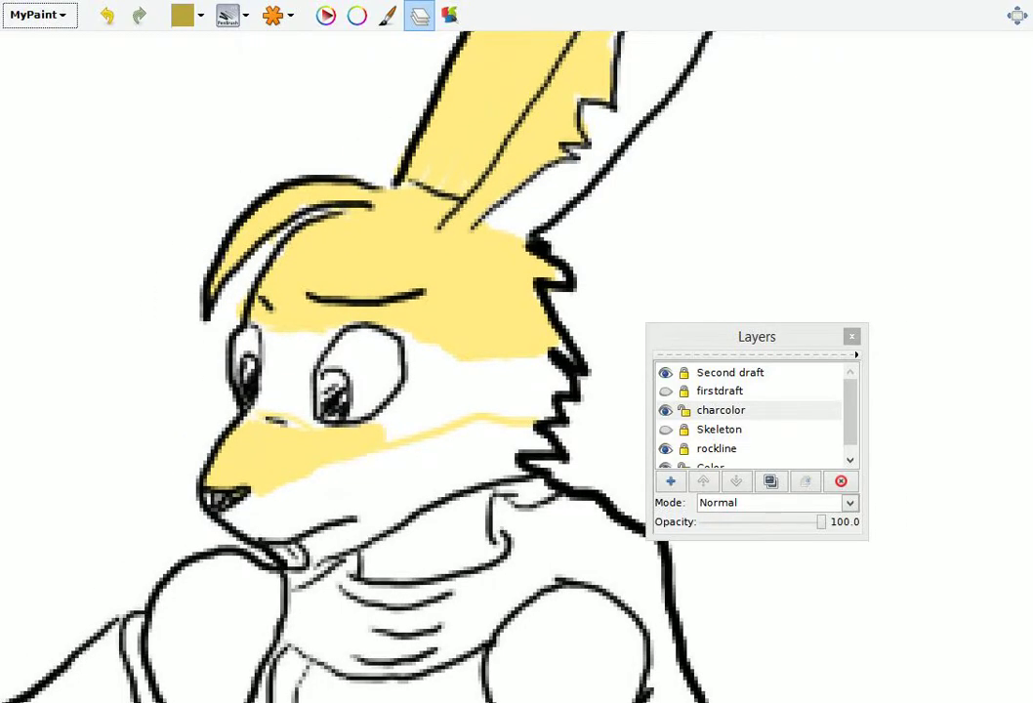
mouse_move(256, 333)
left_mouse_down()
mouse_move(314, 339)
mouse_move(279, 375)
left_mouse_up()
mouse_move(325, 343)
left_mouse_down()
mouse_move(276, 393)
mouse_move(266, 383)
mouse_move(263, 406)
left_mouse_up()
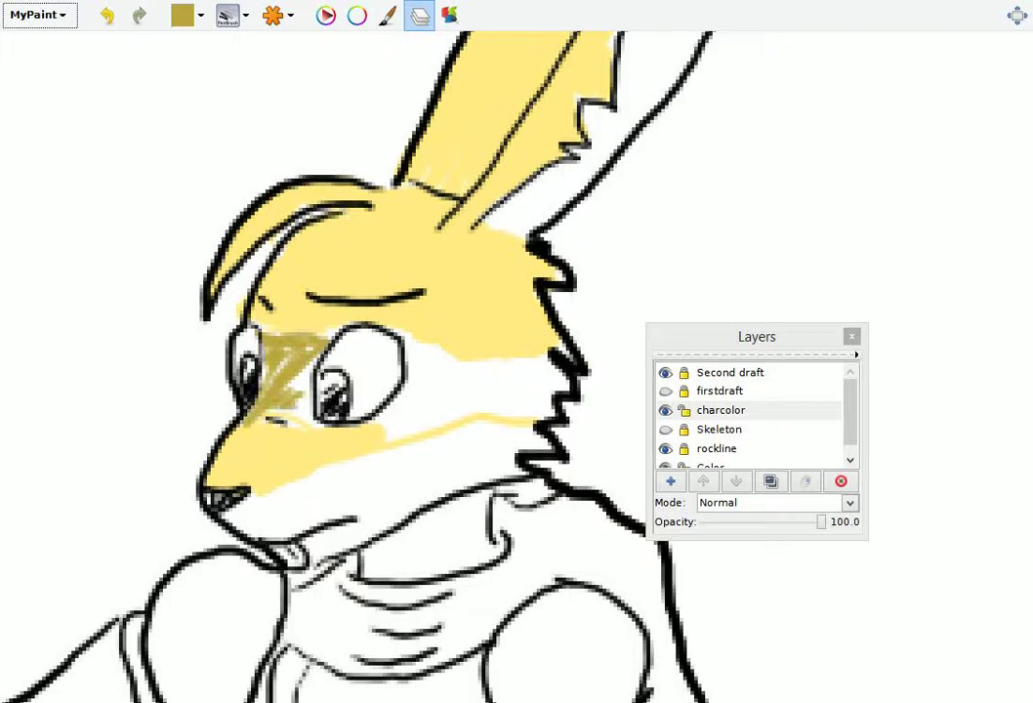
left_click_drag(255, 335, 313, 343)
left_click_drag(308, 402, 266, 415)
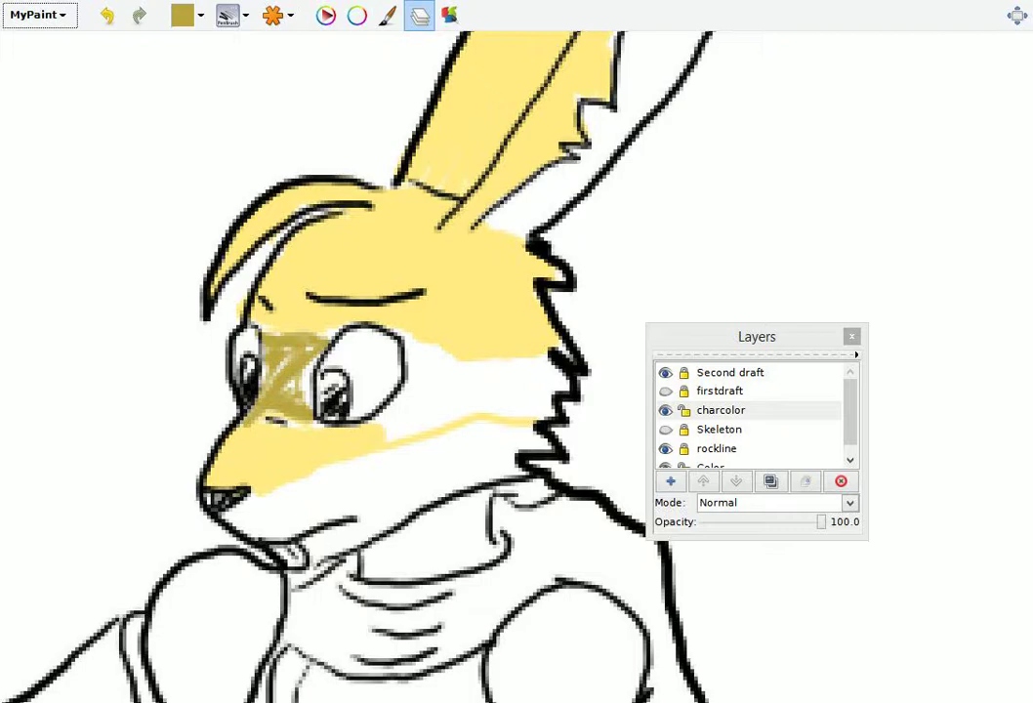
- Fill the rabbit's cheek, lower muzzle and jaw with olive yellow, from the near eye back to the jagged neck fur
left_click_drag(381, 430, 561, 375)
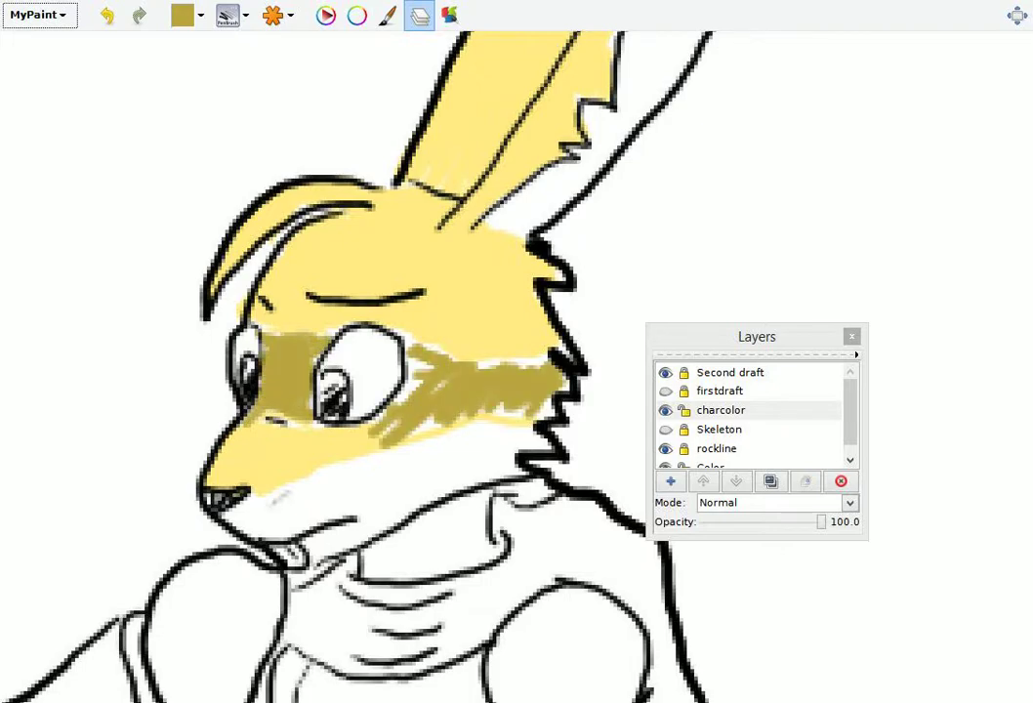
mouse_move(239, 522)
left_mouse_down()
mouse_move(303, 486)
mouse_move(292, 492)
mouse_move(439, 444)
left_mouse_up()
left_click_drag(410, 493, 493, 437)
mouse_move(400, 391)
left_mouse_down()
mouse_move(444, 356)
mouse_move(457, 366)
mouse_move(455, 327)
mouse_move(454, 337)
mouse_move(428, 295)
mouse_move(392, 298)
mouse_move(452, 293)
left_mouse_up()
mouse_move(391, 430)
left_mouse_down()
mouse_move(439, 420)
mouse_move(415, 439)
mouse_move(434, 444)
mouse_move(408, 449)
left_mouse_up()
mouse_move(342, 371)
left_mouse_down()
mouse_move(354, 346)
mouse_move(312, 343)
mouse_move(351, 301)
mouse_move(339, 285)
mouse_move(363, 285)
mouse_move(429, 347)
left_mouse_up()
mouse_move(310, 378)
left_mouse_down()
mouse_move(273, 408)
mouse_move(293, 383)
left_mouse_up()
mouse_move(249, 519)
left_mouse_down()
mouse_move(270, 535)
mouse_move(258, 522)
left_mouse_up()
mouse_move(227, 410)
left_mouse_down()
mouse_move(275, 385)
mouse_move(239, 440)
mouse_move(217, 429)
mouse_move(272, 439)
left_mouse_up()
mouse_move(293, 517)
left_mouse_down()
mouse_move(332, 532)
mouse_move(313, 542)
mouse_move(386, 527)
left_mouse_up()
mouse_move(269, 441)
left_mouse_down()
mouse_move(293, 420)
mouse_move(437, 388)
mouse_move(337, 427)
left_mouse_up()
left_click_drag(283, 464, 299, 457)
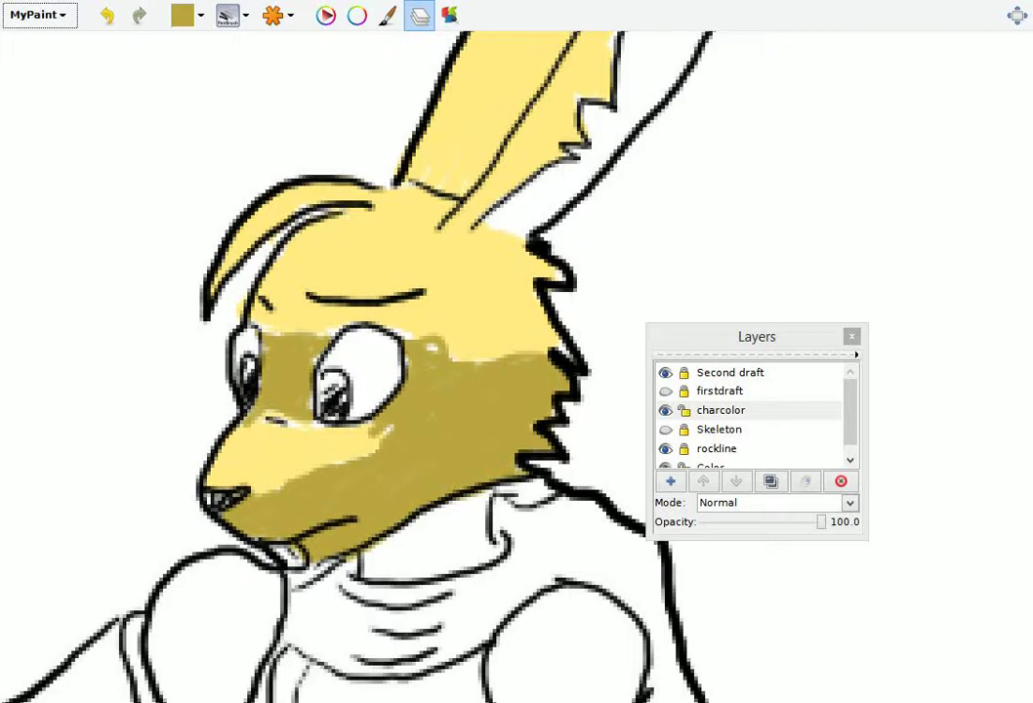
- Touch up the white gaps around the eyes, cheek and upper muzzle edge with olive yellow
mouse_move(314, 363)
left_mouse_down()
mouse_move(326, 353)
mouse_move(315, 361)
left_mouse_up()
mouse_move(256, 302)
left_mouse_down()
mouse_move(253, 350)
mouse_move(265, 293)
mouse_move(282, 271)
left_mouse_up()
left_click_drag(265, 293, 254, 272)
left_click_drag(273, 277, 223, 285)
mouse_move(215, 279)
left_mouse_down()
mouse_move(228, 272)
mouse_move(206, 344)
left_mouse_up()
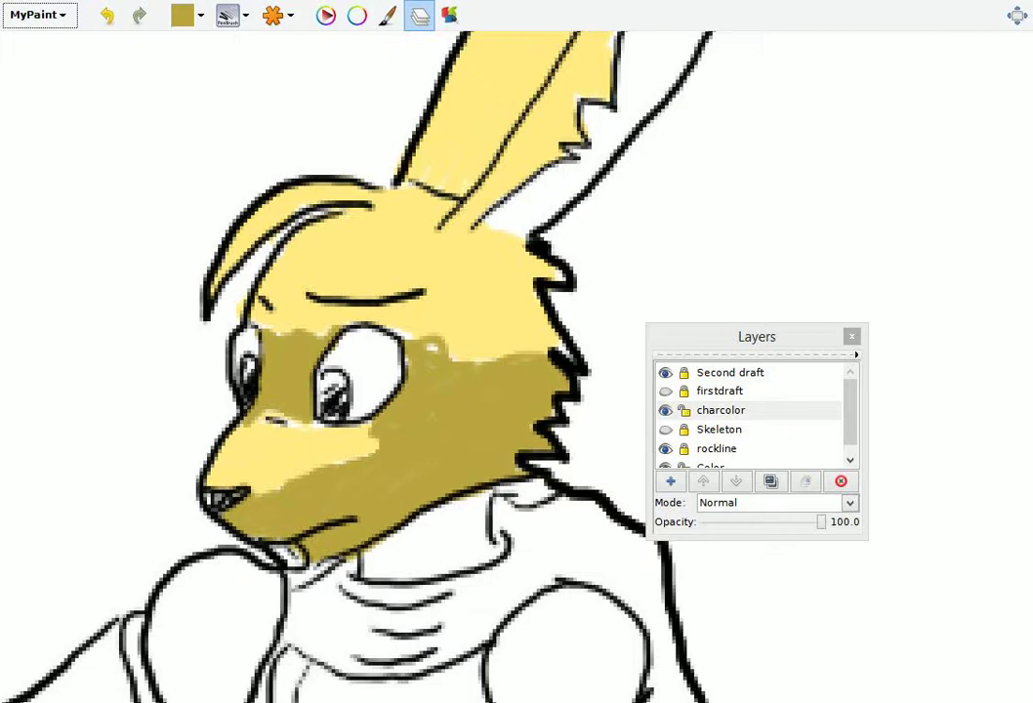
mouse_move(352, 290)
left_mouse_down()
mouse_move(364, 285)
mouse_move(346, 277)
left_mouse_up()
key("b")
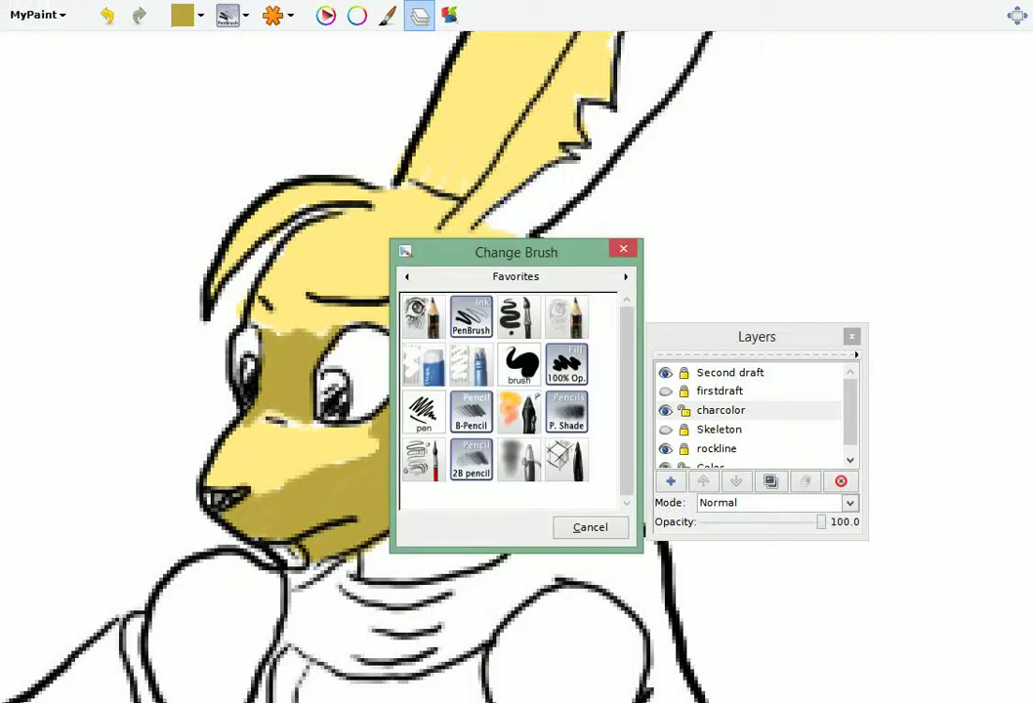
key("Escape")
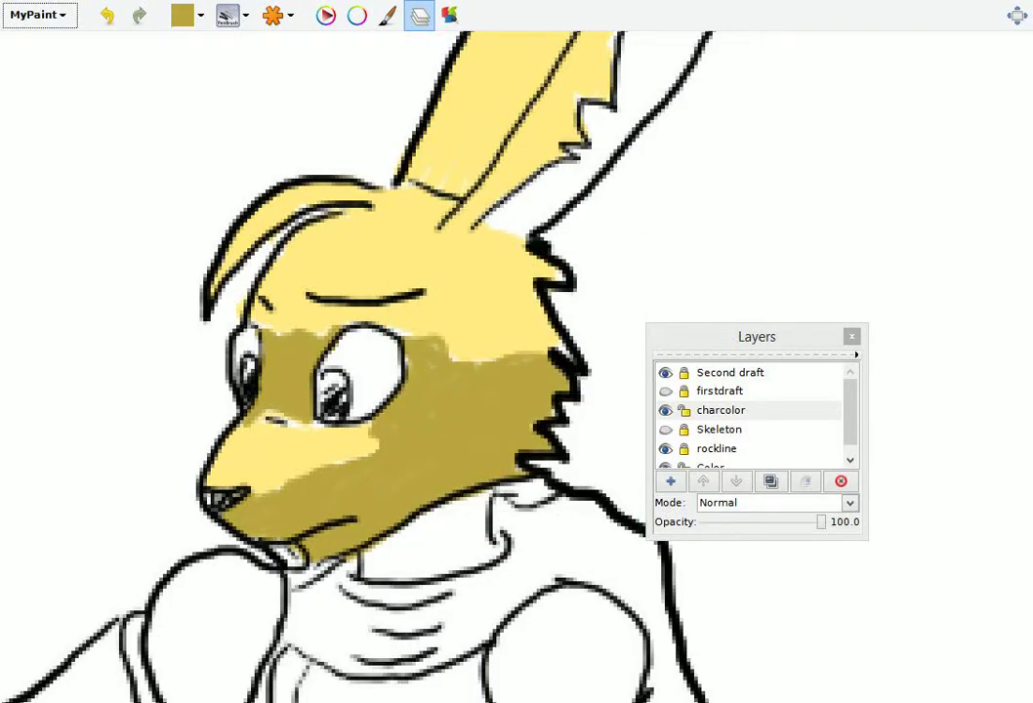
- Examine the whole rabbit figure with its colored head beside the color swatches
key("Home")
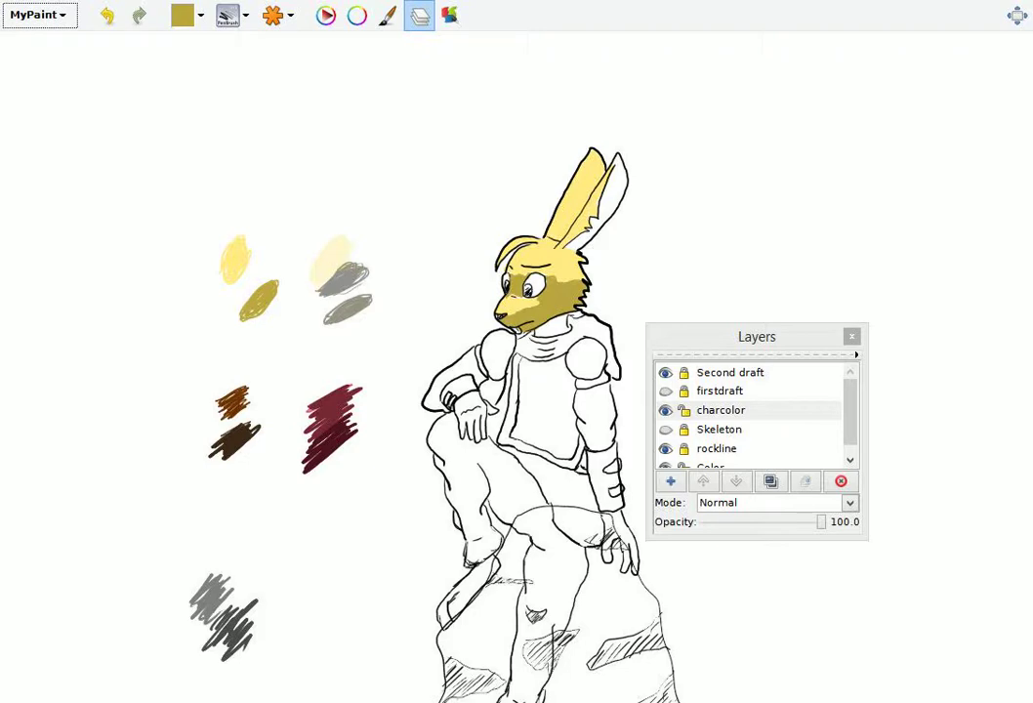
key("Right")
key("Up")
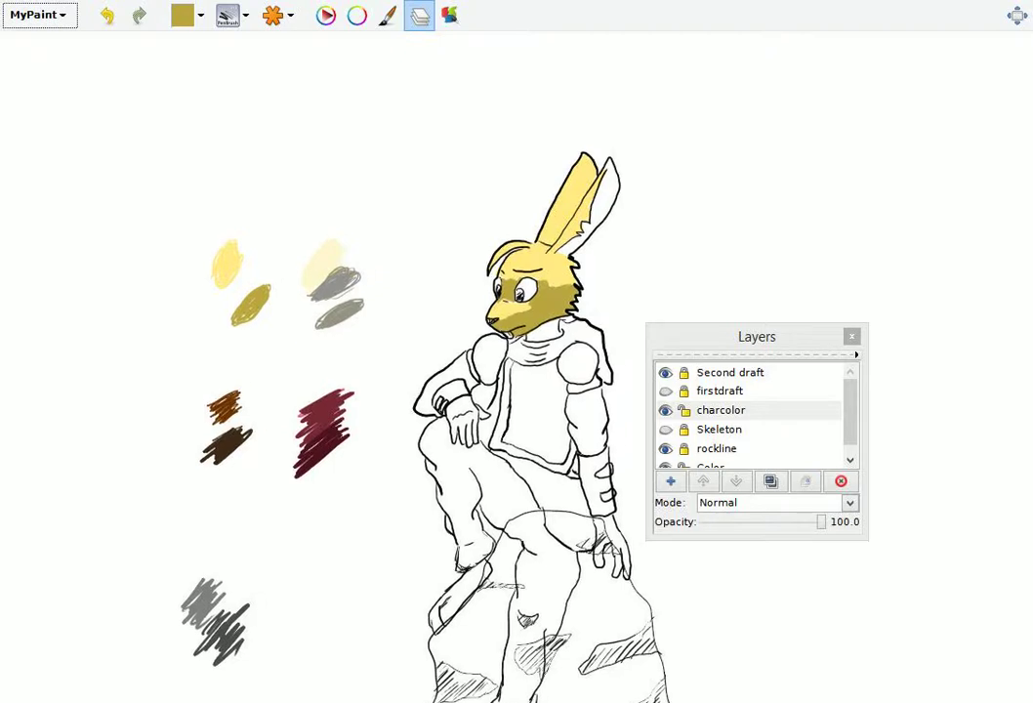
key("Right")
key("Up")
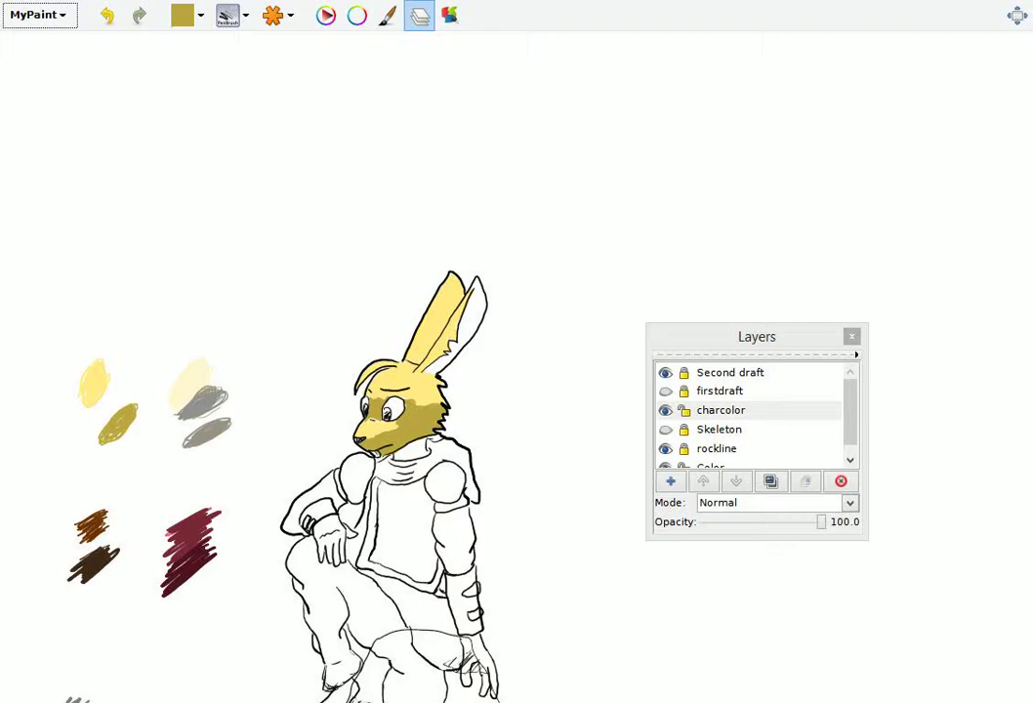
scroll(210, 400, "down", 2)
scroll(210, 400, "up", 5)
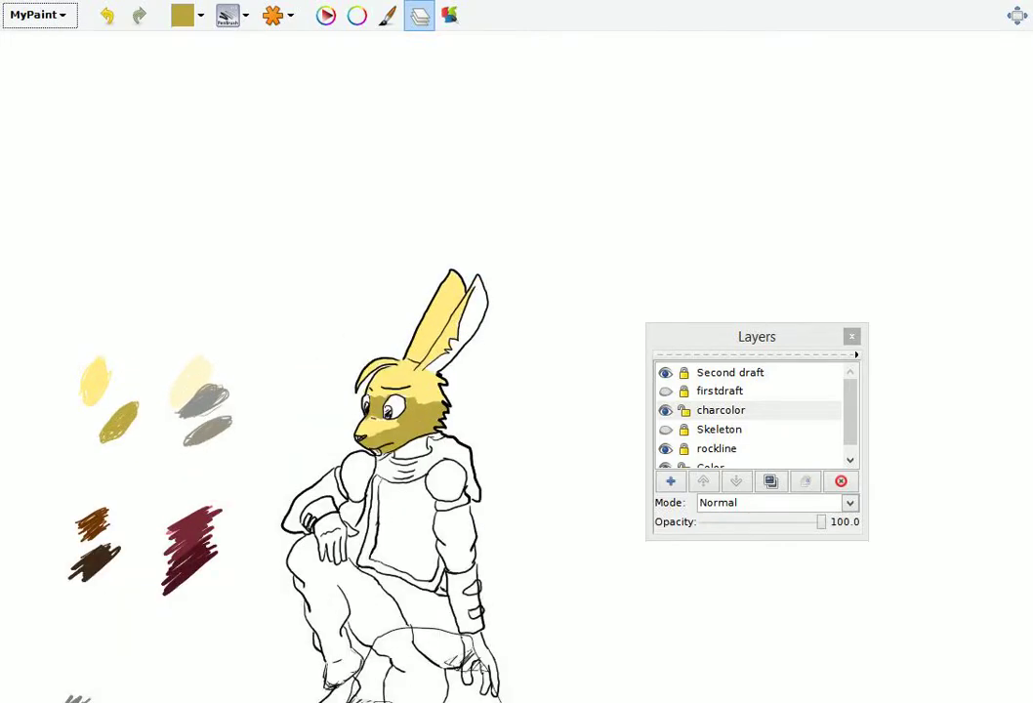
left_click_drag(518, 500, 400, 523)
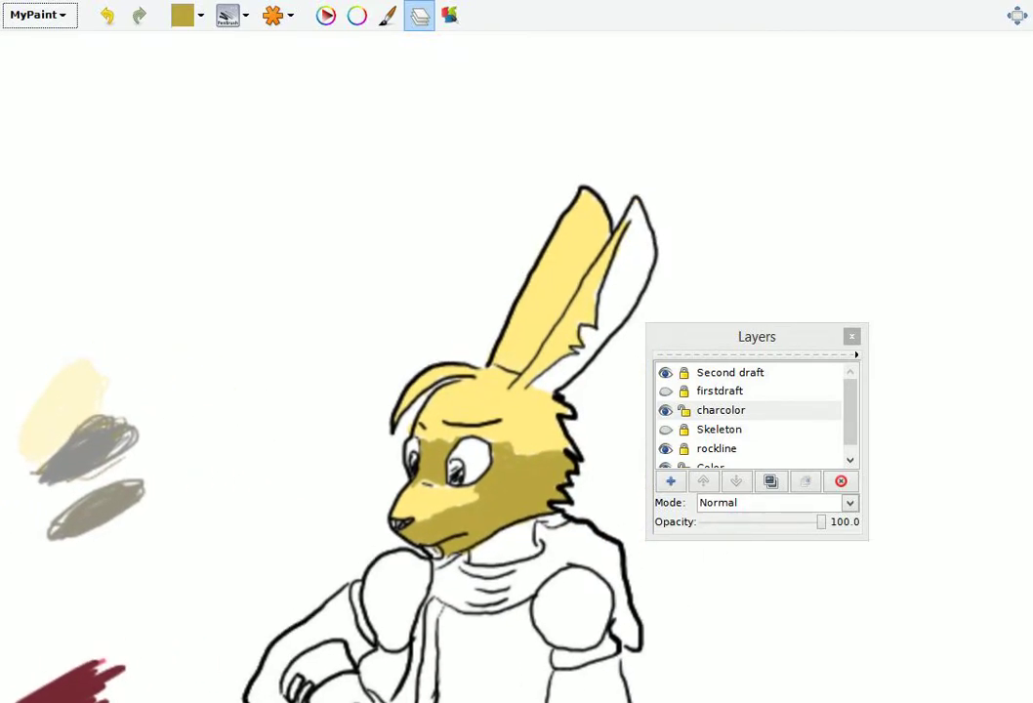
scroll(62, 388, "down", 2)
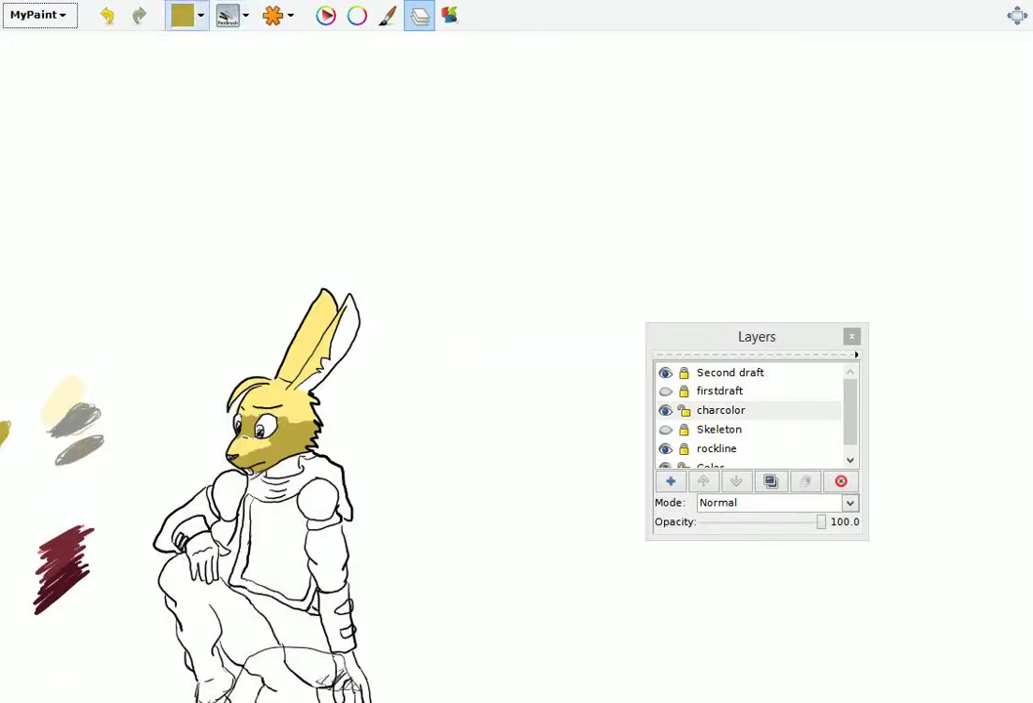
- Sample the pale cream swatch as the painting color
left_click(182, 15)
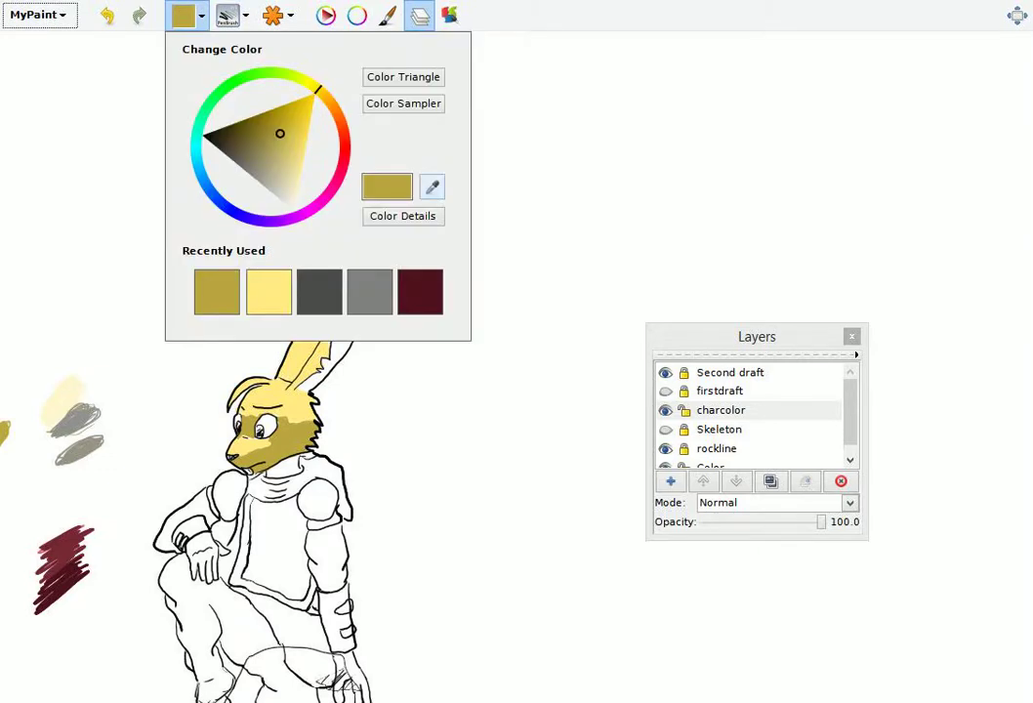
key("Escape")
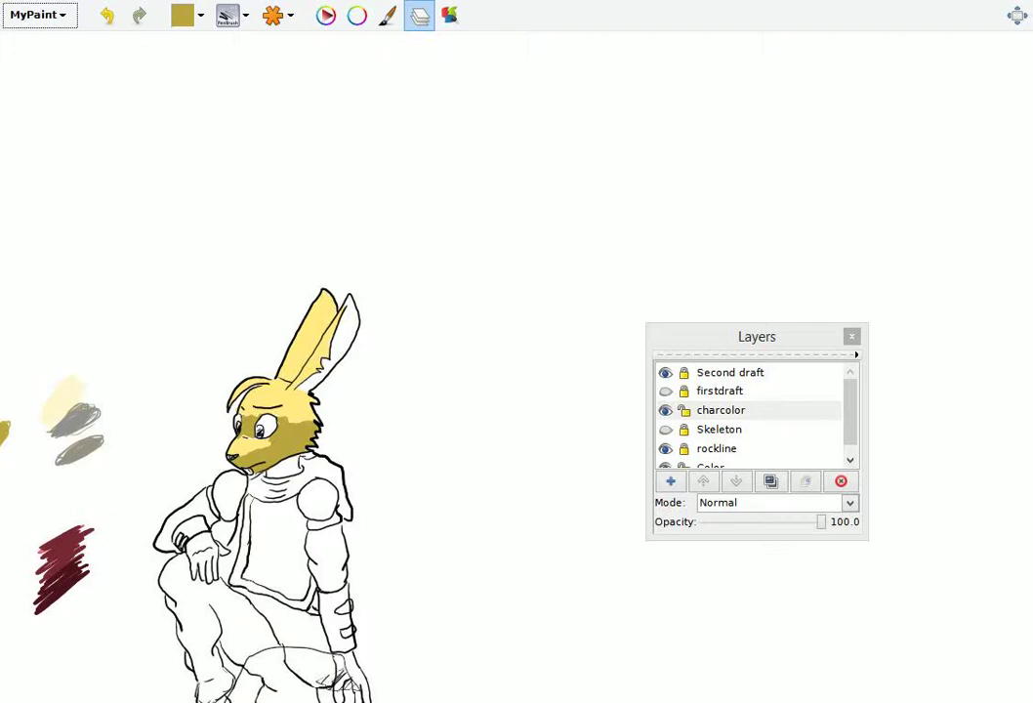
key("r")
scroll(356, 347, "up", 4)
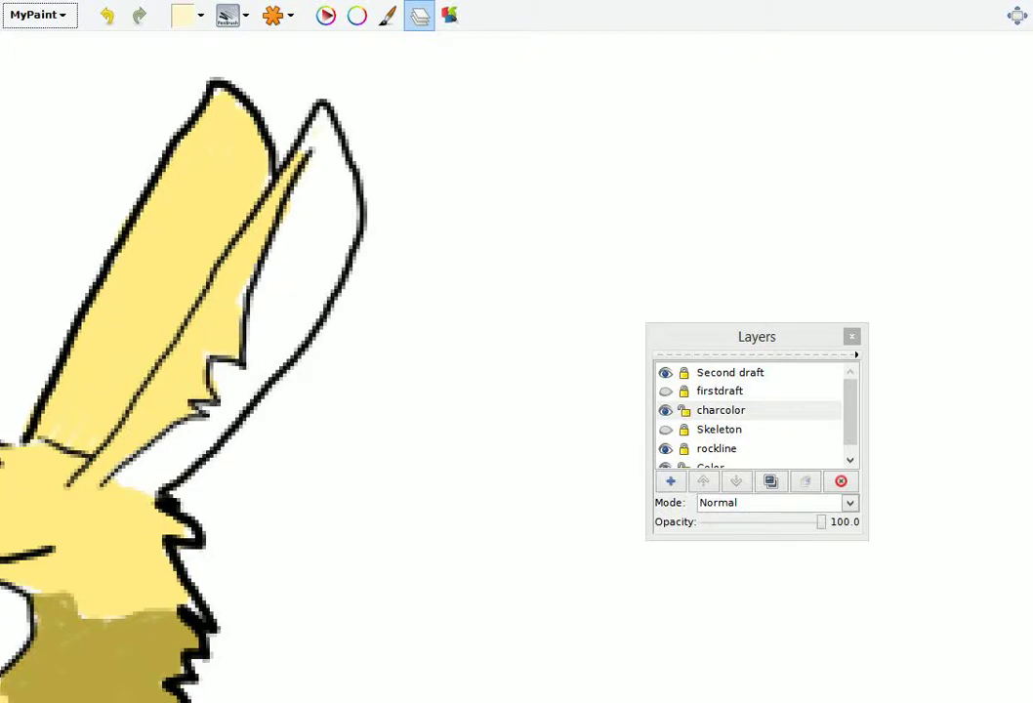
- Fill the near ear's remaining white area, from the tip down to the ear base, with pale cream
mouse_move(328, 148)
left_mouse_down()
mouse_move(303, 224)
mouse_move(330, 210)
mouse_move(312, 246)
mouse_move(304, 318)
left_mouse_up()
left_click_drag(285, 212, 266, 293)
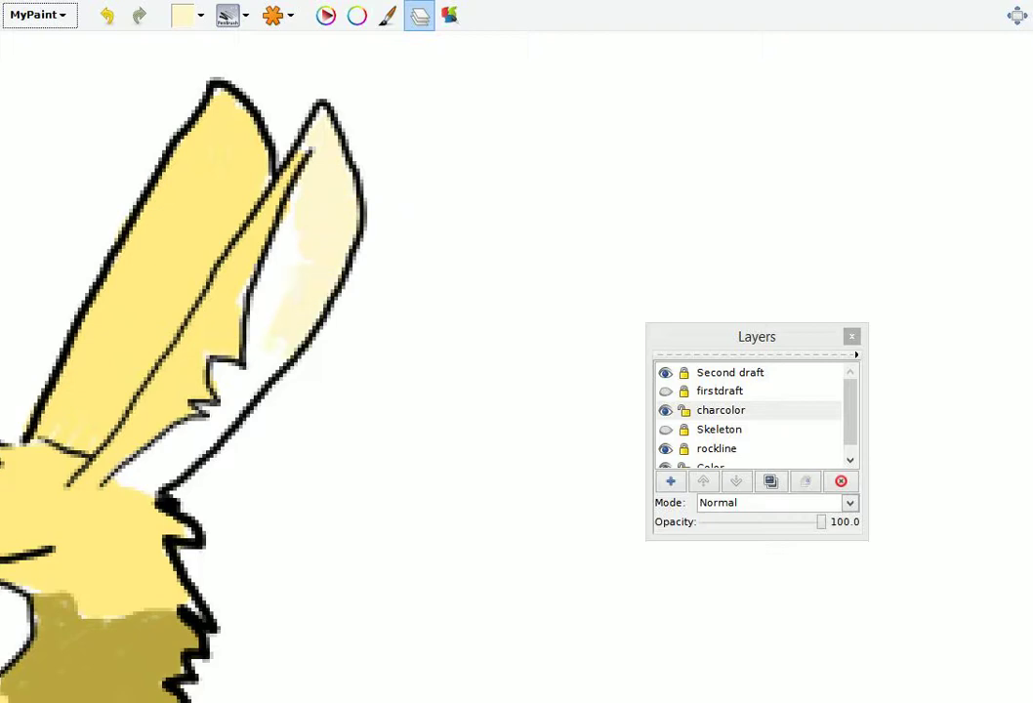
mouse_move(281, 244)
left_mouse_down()
mouse_move(260, 336)
mouse_move(228, 387)
left_mouse_up()
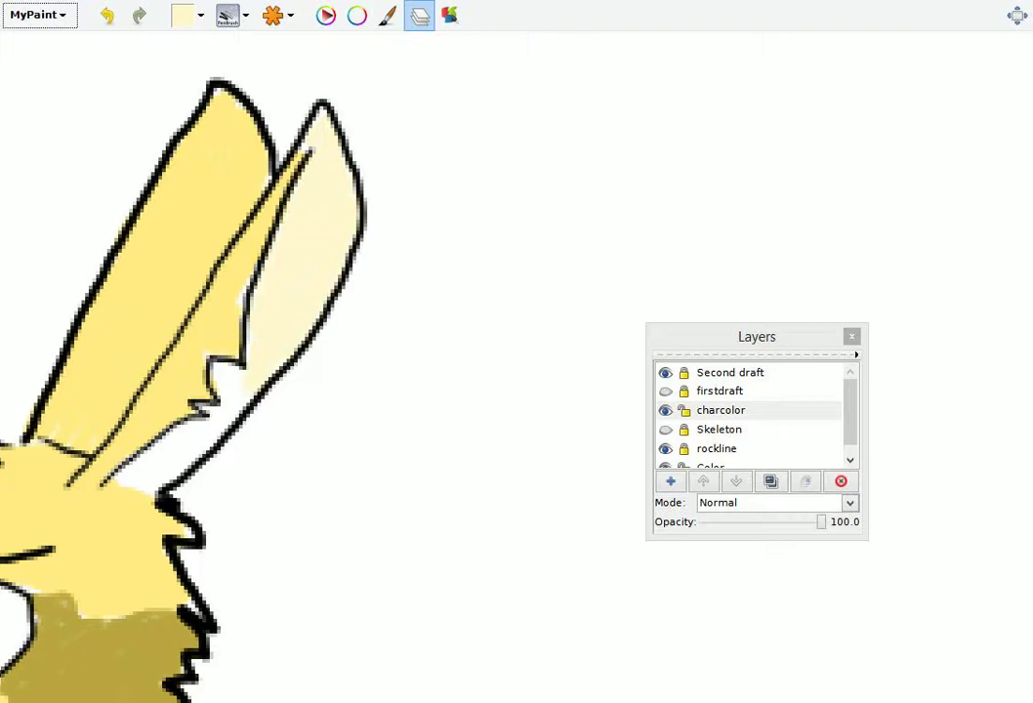
left_click_drag(176, 452, 135, 476)
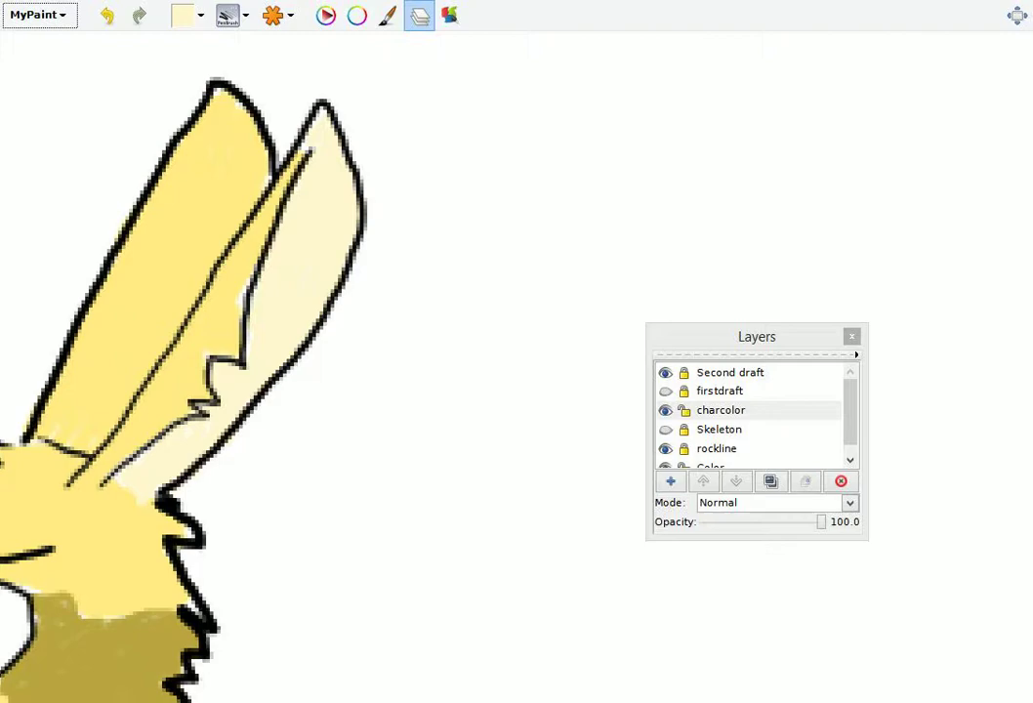
- Sample the gray swatch beneath the pale cream one as the painting color
scroll(293, 371, "down", 2)
left_click_drag(293, 371, 535, 406)
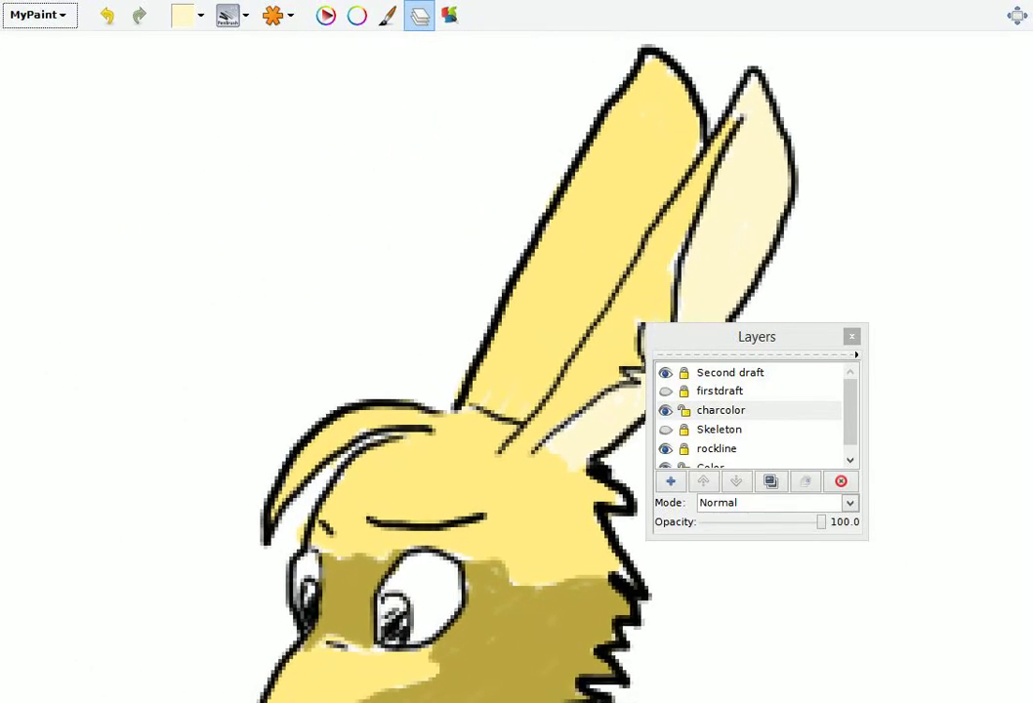
scroll(535, 406, "up", 2)
scroll(390, 371, "down", 2)
left_click_drag(391, 371, 484, 346)
scroll(488, 351, "up", 2)
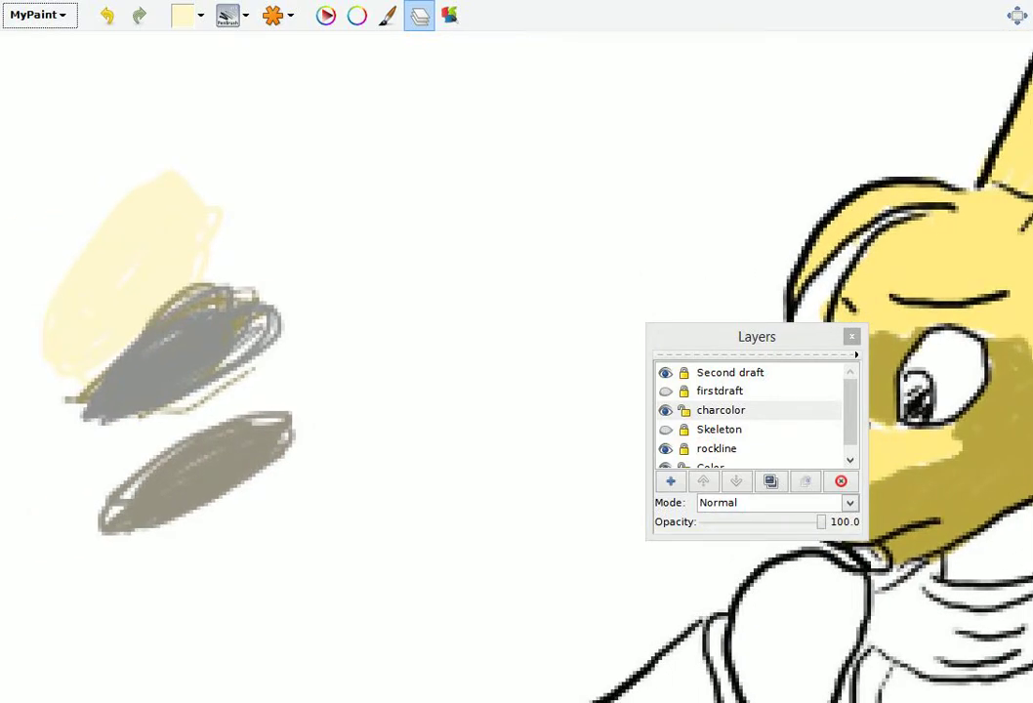
left_click(39, 15)
mouse_move(37, 150)
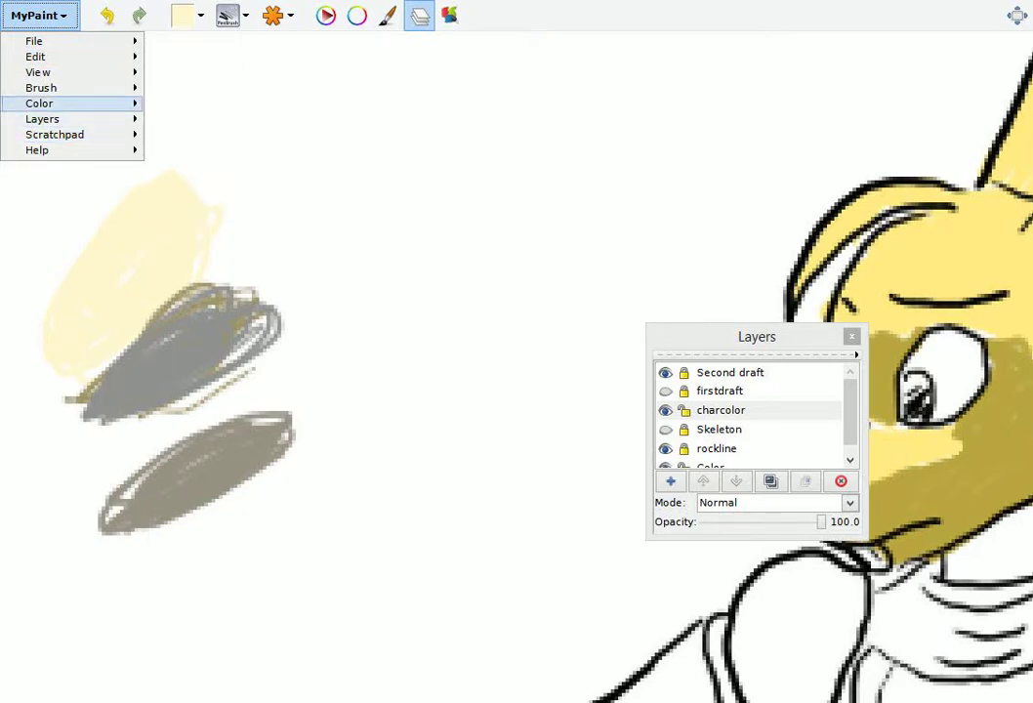
mouse_move(39, 73)
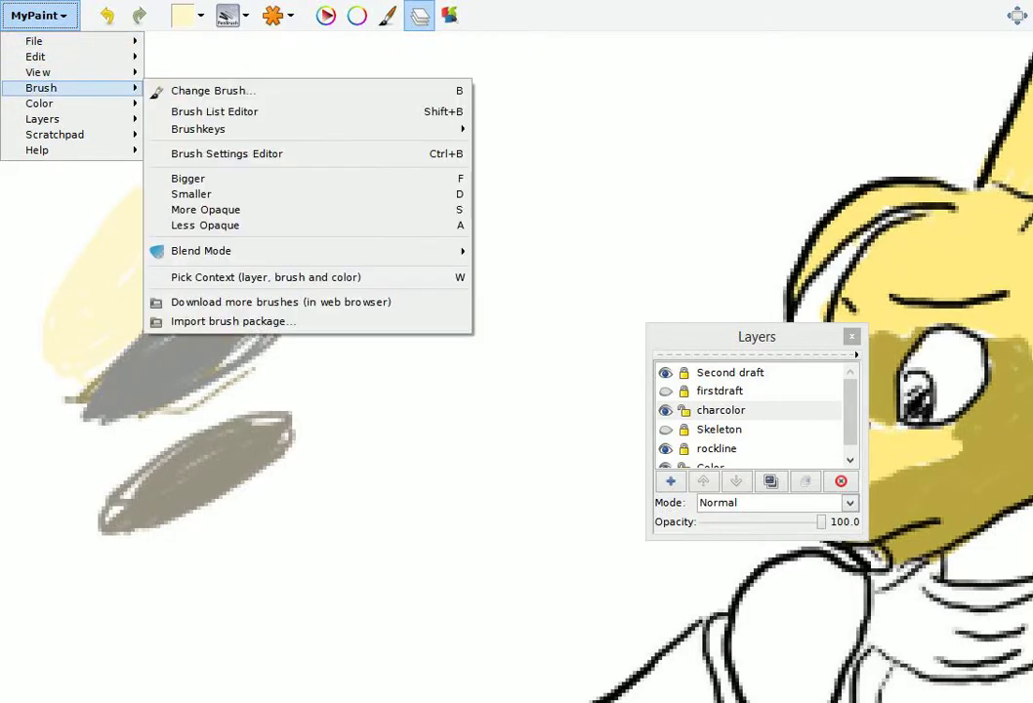
mouse_move(39, 103)
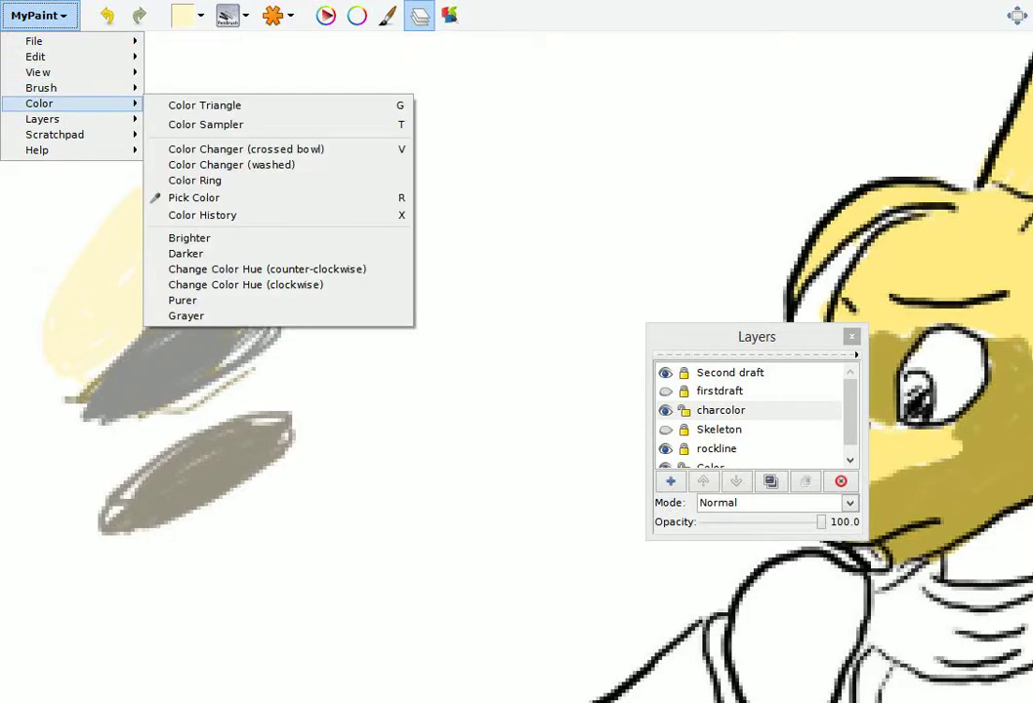
key("Escape")
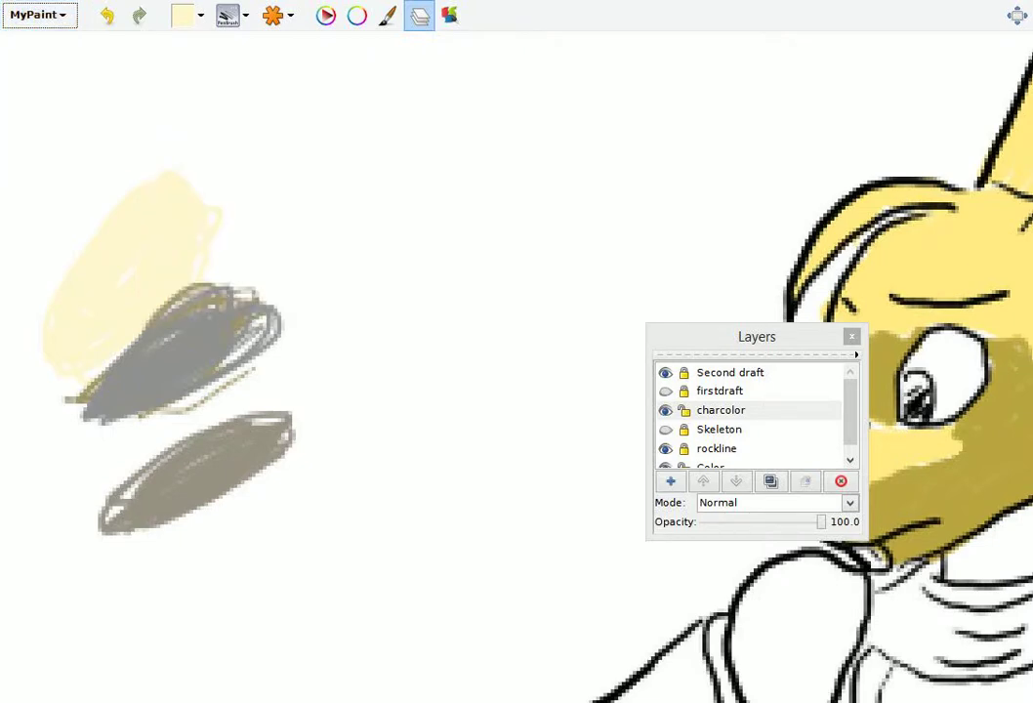
key("r")
- Paint gray shading inside the near ear along the jagged fur line, from the ear base toward the tip
left_click_drag(683, 390, 347, 439)
left_click_drag(585, 293, 229, 488)
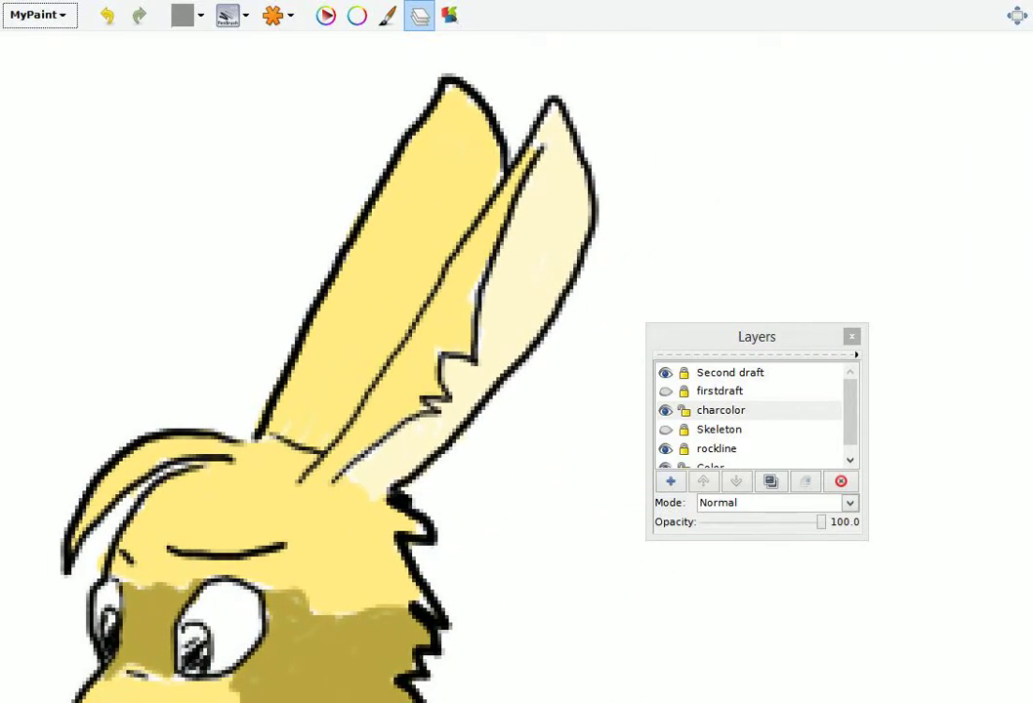
mouse_move(347, 478)
left_mouse_down()
mouse_move(434, 415)
mouse_move(488, 307)
mouse_move(522, 200)
mouse_move(493, 342)
left_mouse_up()
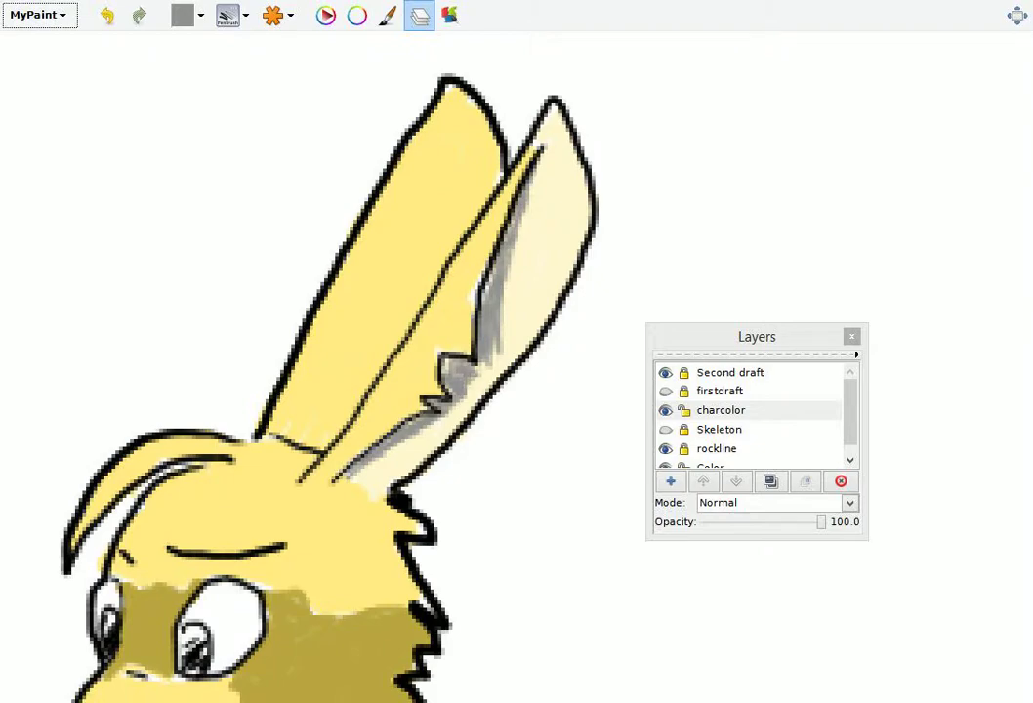
- Sample the pale cream swatch and paint the bent arm's round shoulder guard and sleeve with it
scroll(440, 390, "down", 6)
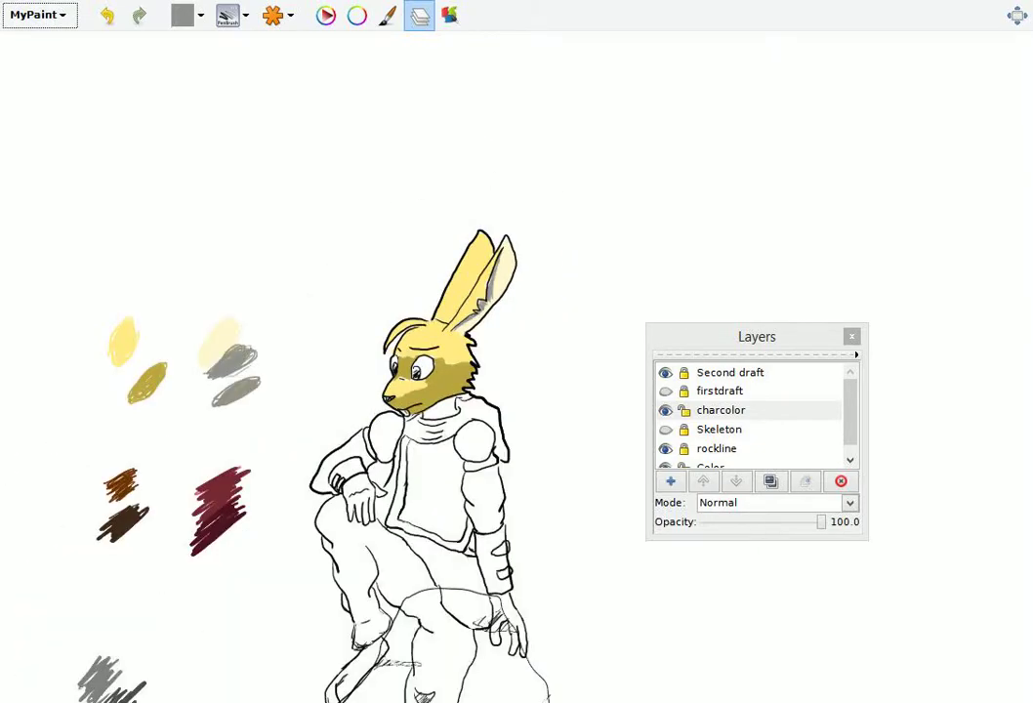
mouse_move(440, 391)
left_mouse_down()
mouse_move(482, 354)
mouse_move(460, 135)
mouse_move(494, 192)
mouse_move(514, 166)
left_mouse_up()
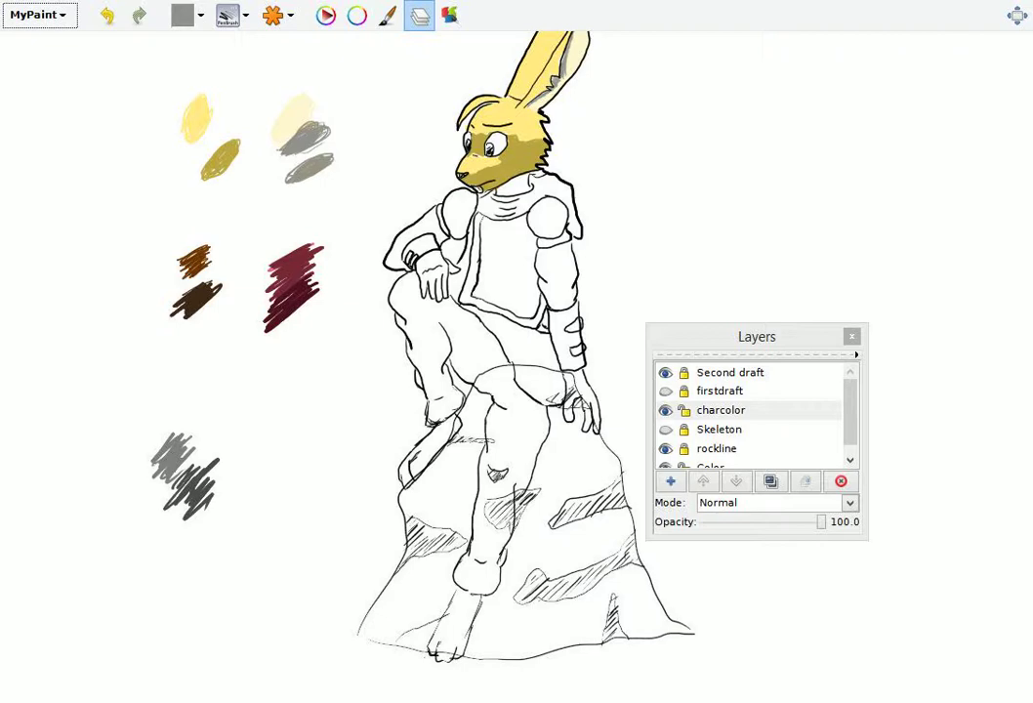
scroll(479, 189, "up", 5)
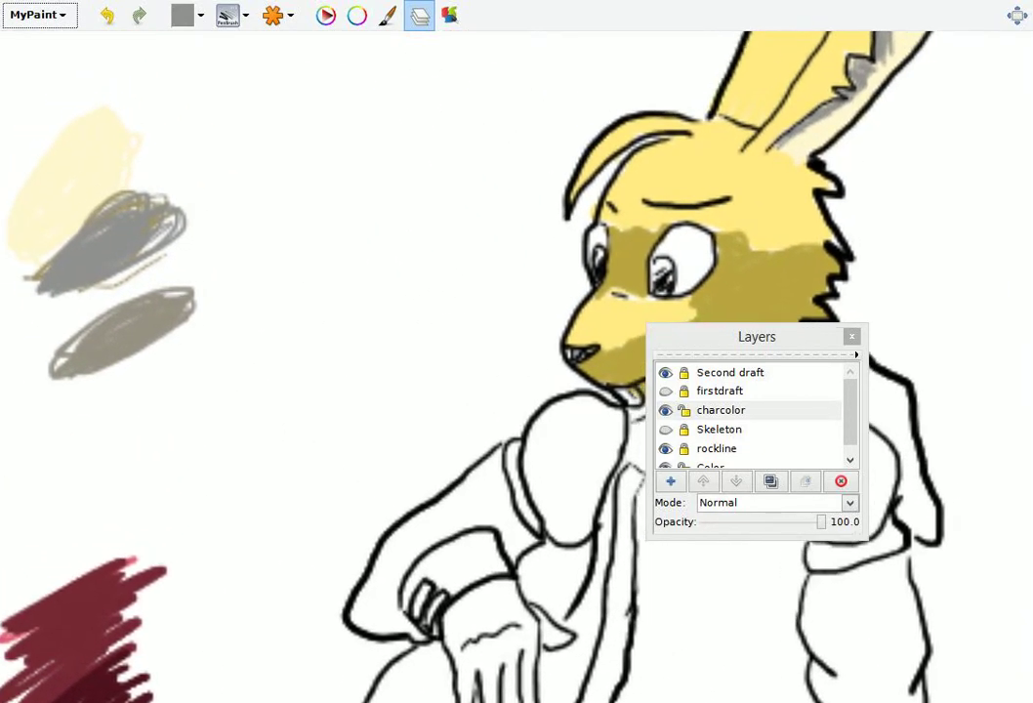
key("r")
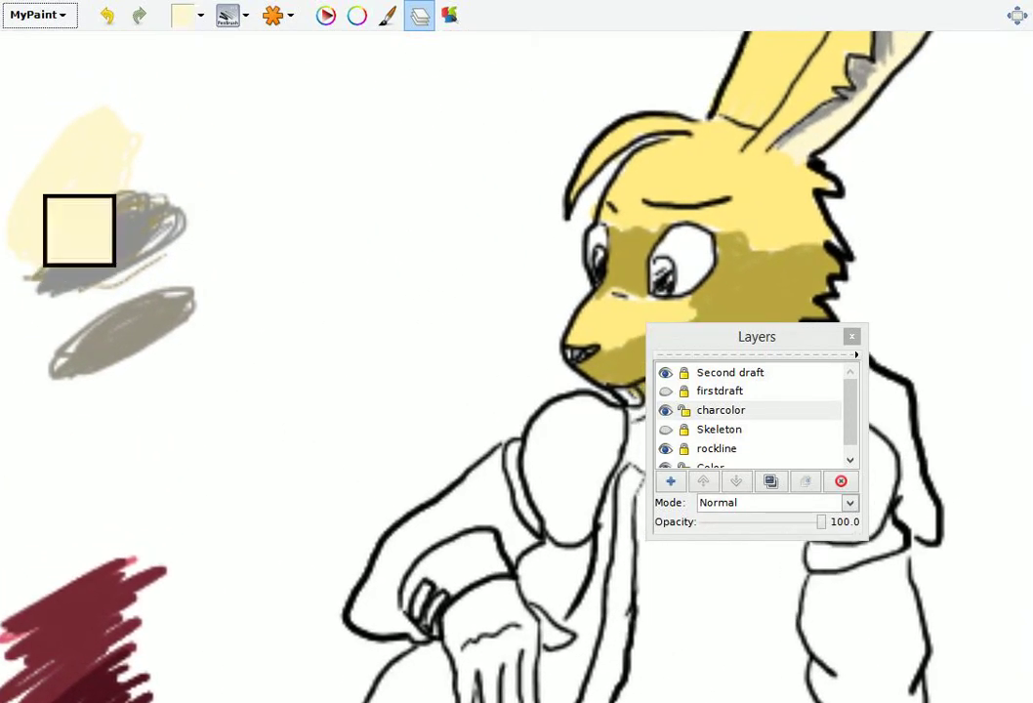
mouse_move(567, 416)
left_mouse_down()
mouse_move(534, 457)
mouse_move(554, 432)
mouse_move(562, 483)
left_mouse_up()
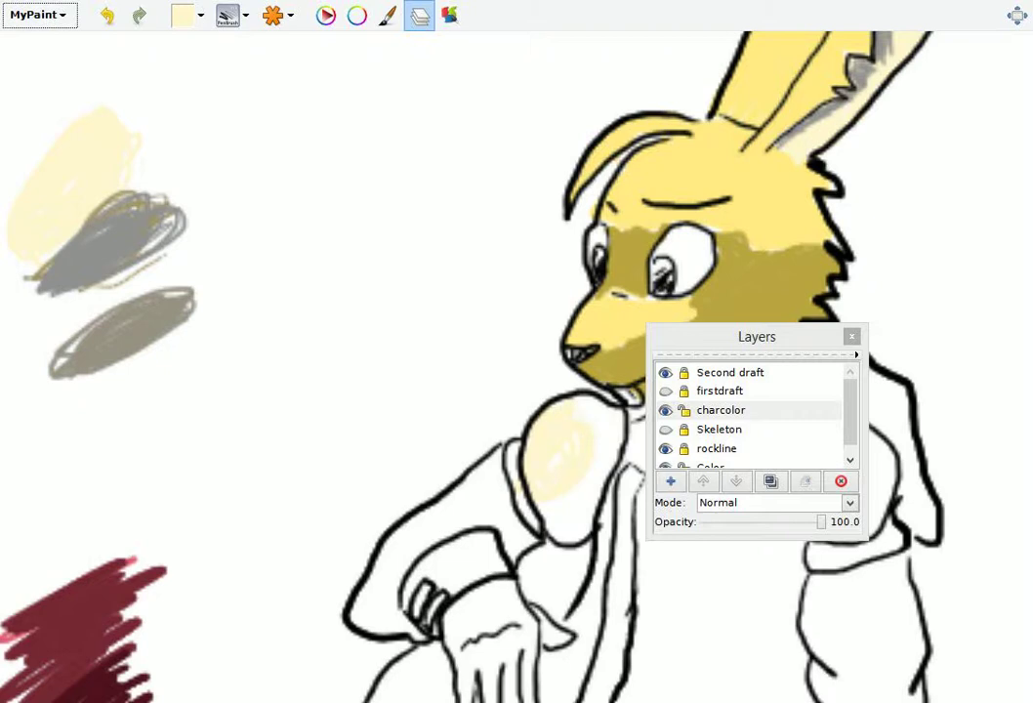
left_click_drag(586, 420, 562, 503)
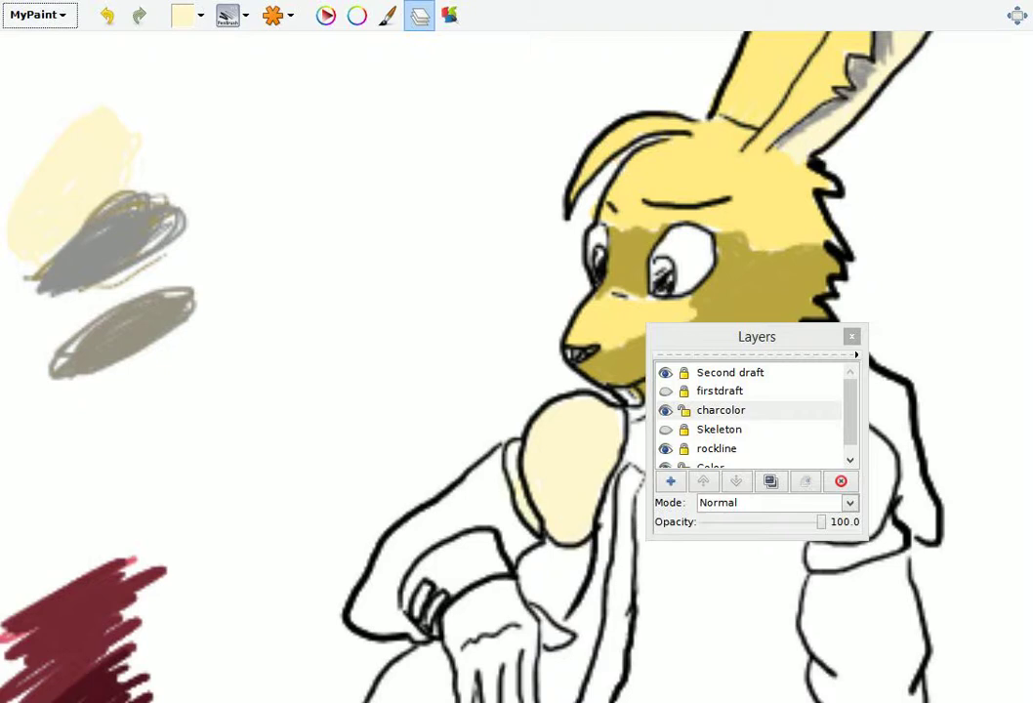
mouse_move(498, 463)
left_mouse_down()
mouse_move(440, 507)
mouse_move(366, 591)
mouse_move(403, 624)
left_mouse_up()
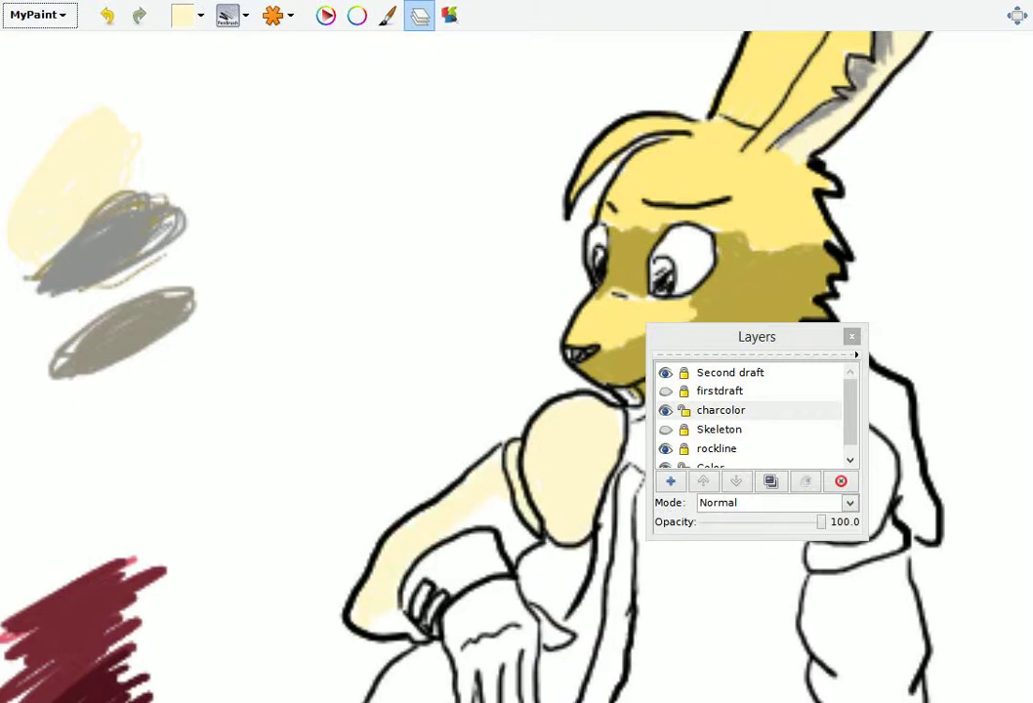
mouse_move(394, 426)
left_mouse_down()
mouse_move(365, 456)
mouse_move(428, 448)
left_mouse_up()
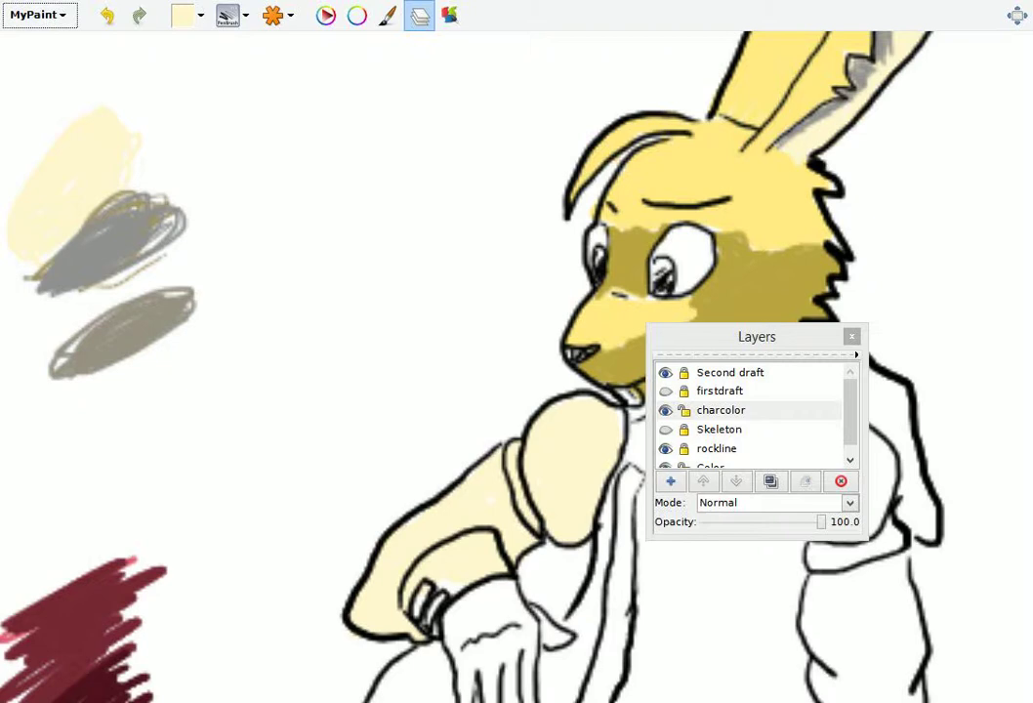
- Paint the folded collar, the other round shoulder guard and the cloth behind that shoulder pale cream
mouse_move(585, 439)
left_mouse_down()
mouse_move(552, 433)
mouse_move(256, 261)
mouse_move(233, 293)
left_mouse_up()
mouse_move(473, 293)
left_mouse_down()
mouse_move(459, 342)
mouse_move(507, 322)
mouse_move(484, 366)
mouse_move(517, 312)
left_mouse_up()
mouse_move(424, 319)
left_mouse_down()
mouse_move(483, 332)
mouse_move(505, 404)
left_mouse_up()
mouse_move(295, 281)
left_mouse_down()
mouse_move(287, 318)
mouse_move(332, 313)
mouse_move(444, 263)
mouse_move(493, 224)
mouse_move(528, 242)
mouse_move(542, 278)
left_mouse_up()
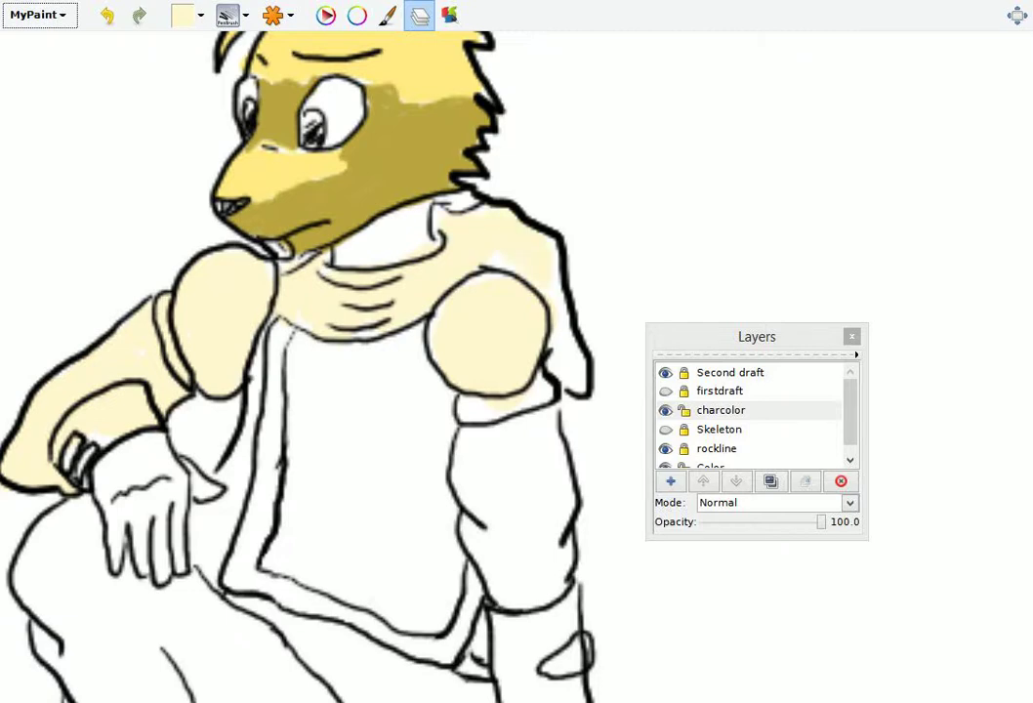
left_click_drag(549, 347, 556, 368)
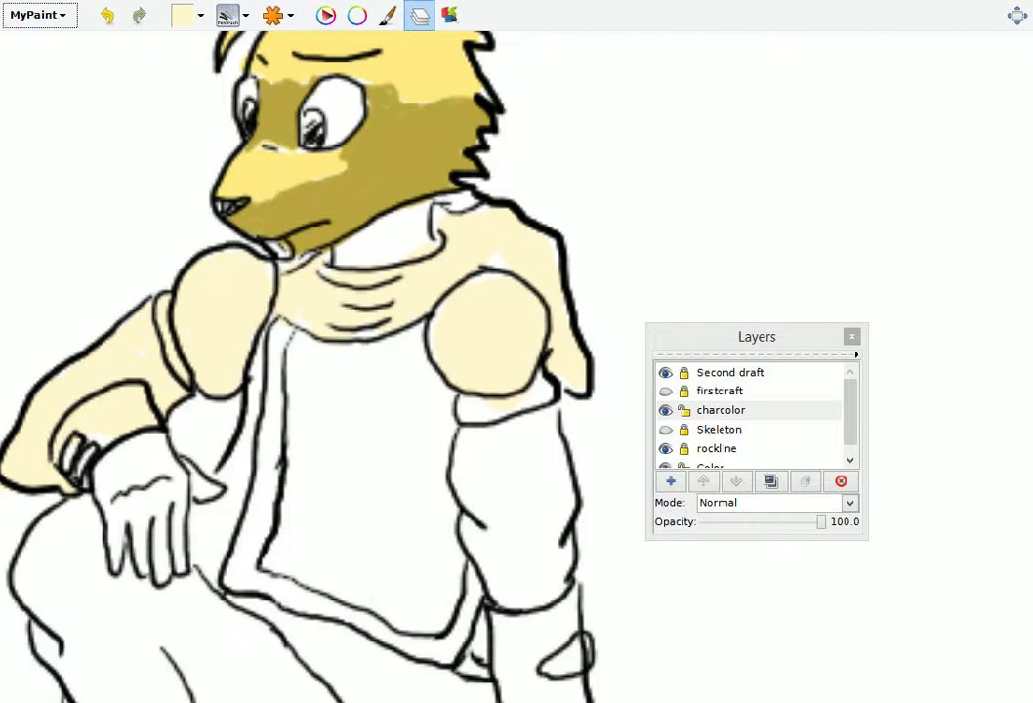
- Sample the light-yellow fur color and fill the neck between jaw and collar with it
key("r")
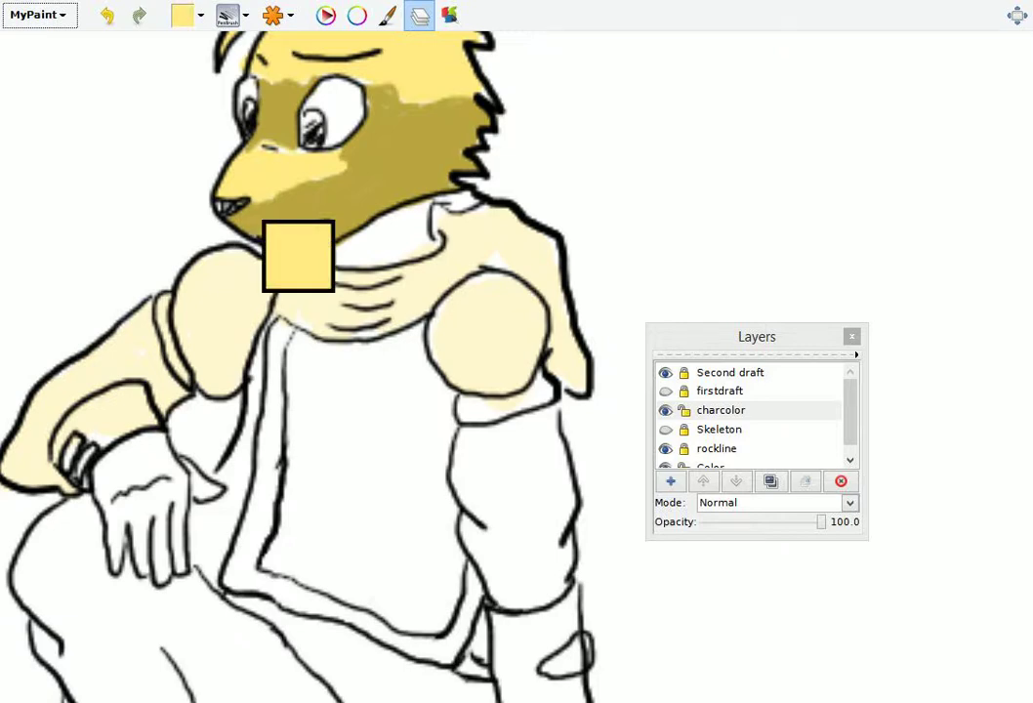
left_click_drag(222, 217, 274, 239)
mouse_move(346, 251)
left_mouse_down()
mouse_move(395, 229)
mouse_move(406, 234)
mouse_move(395, 252)
left_mouse_up()
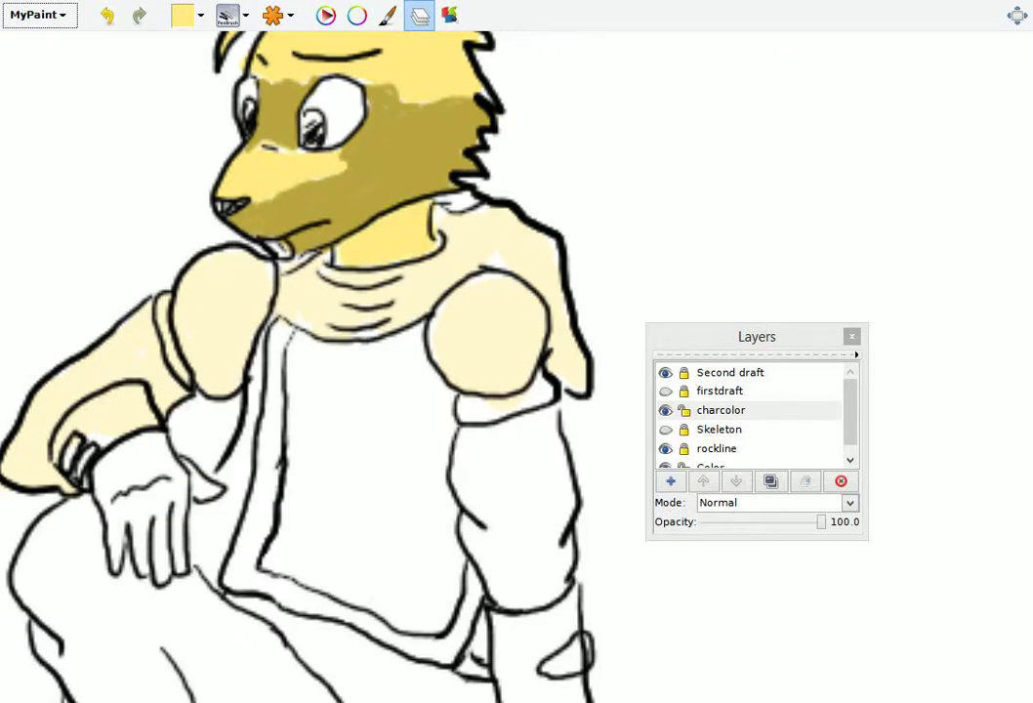
- Sample the olive fur color and paint a shadow on the neck beneath the jaw
key("r")
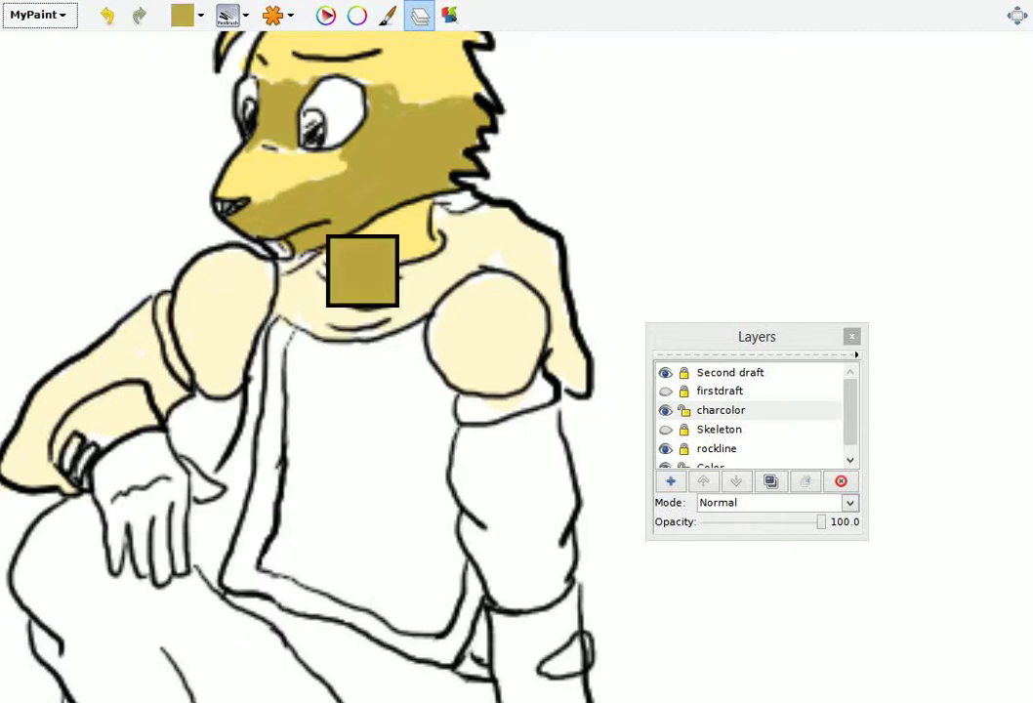
key("ctrl+z")
mouse_move(283, 207)
left_mouse_down()
mouse_move(353, 174)
mouse_move(337, 191)
mouse_move(357, 166)
mouse_move(281, 204)
mouse_move(354, 182)
left_mouse_up()
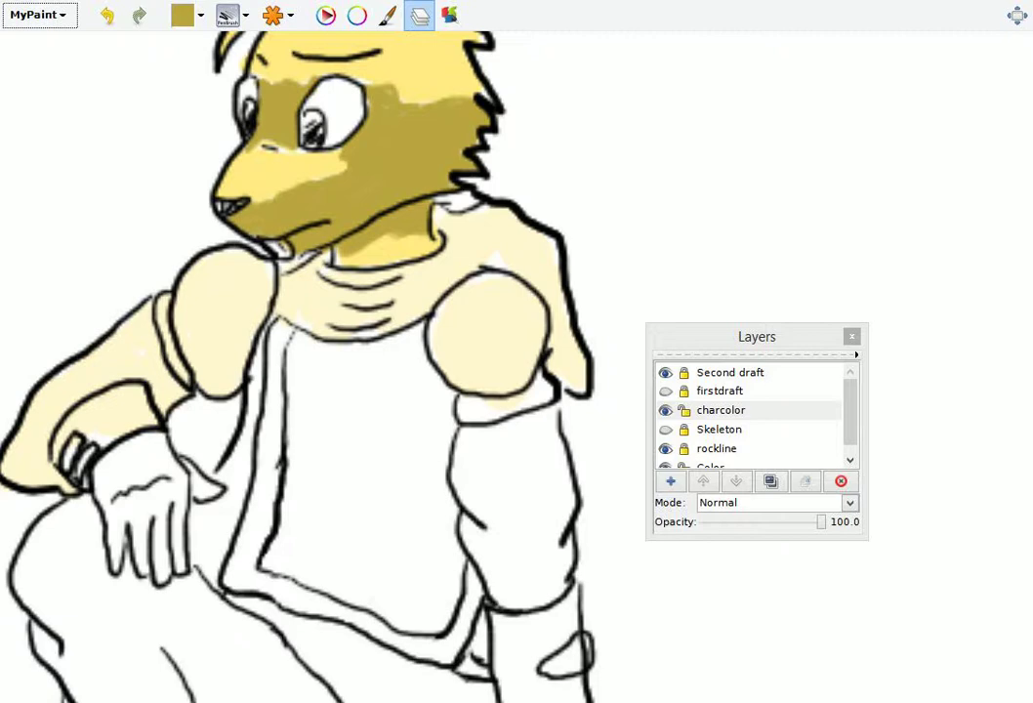
- Sample a grayish beige and paint the band beneath the straight arm's shoulder guard with it
left_click(217, 398, "ctrl")
left_click(180, 330, "ctrl")
left_click_drag(461, 411, 525, 406)
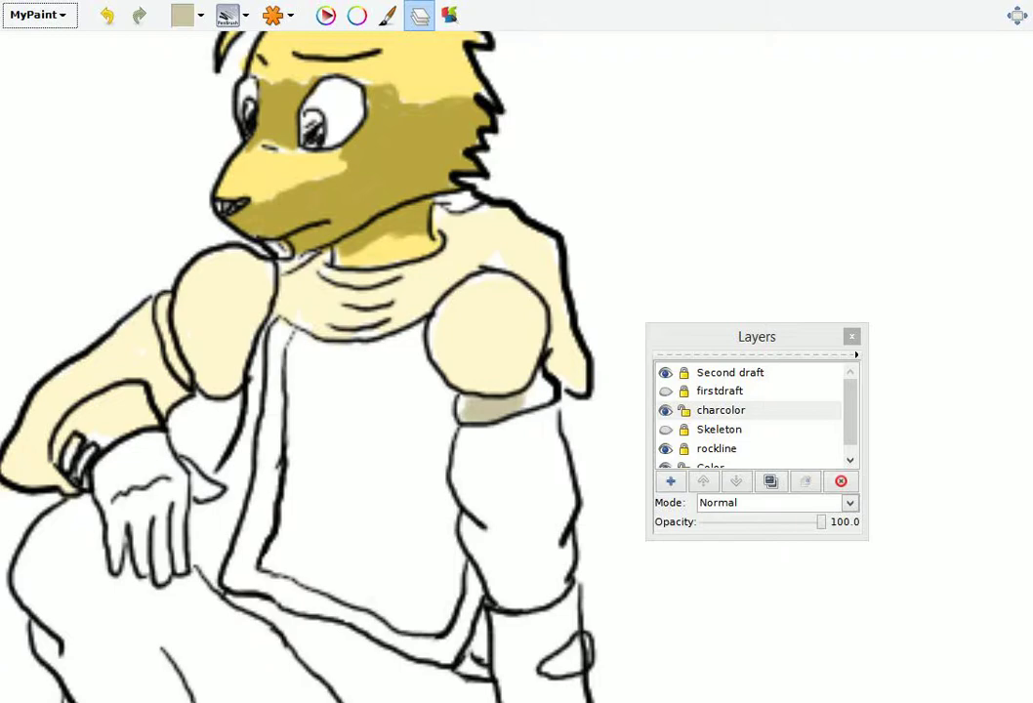
- Sample the lighter maroon swatch and fill the half of the chest panel nearest the bent arm
mouse_move(293, 341)
left_mouse_down()
mouse_move(678, 487)
mouse_move(730, 367)
mouse_move(722, 307)
mouse_move(561, 280)
mouse_move(672, 222)
mouse_move(702, 230)
left_mouse_up()
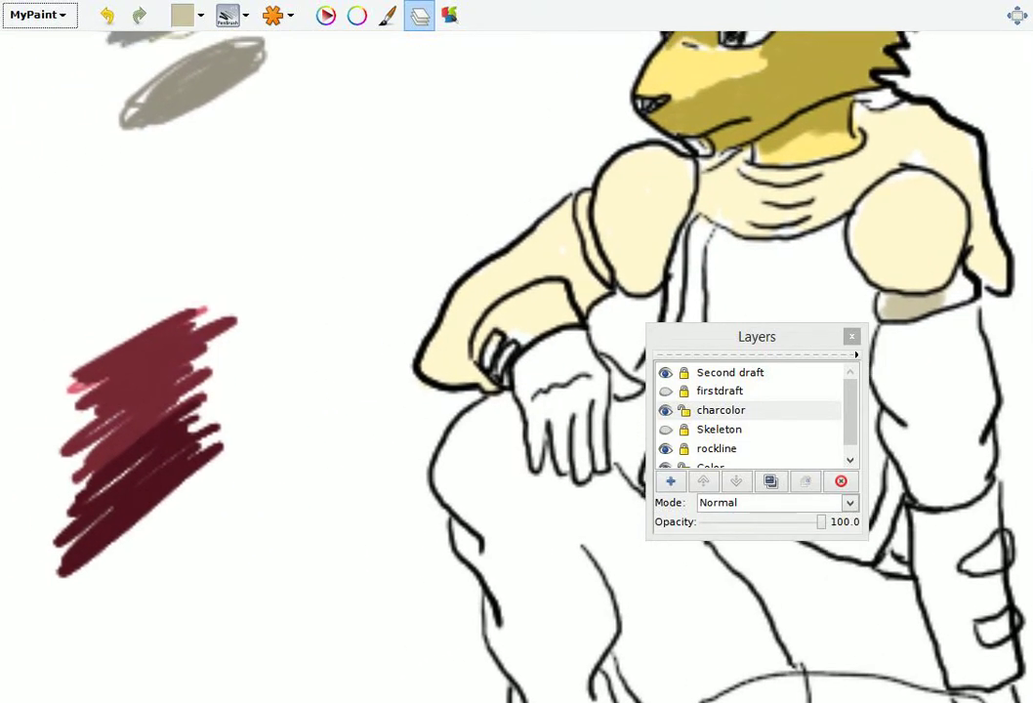
left_click(136, 450, "ctrl")
left_click_drag(683, 390, 337, 387)
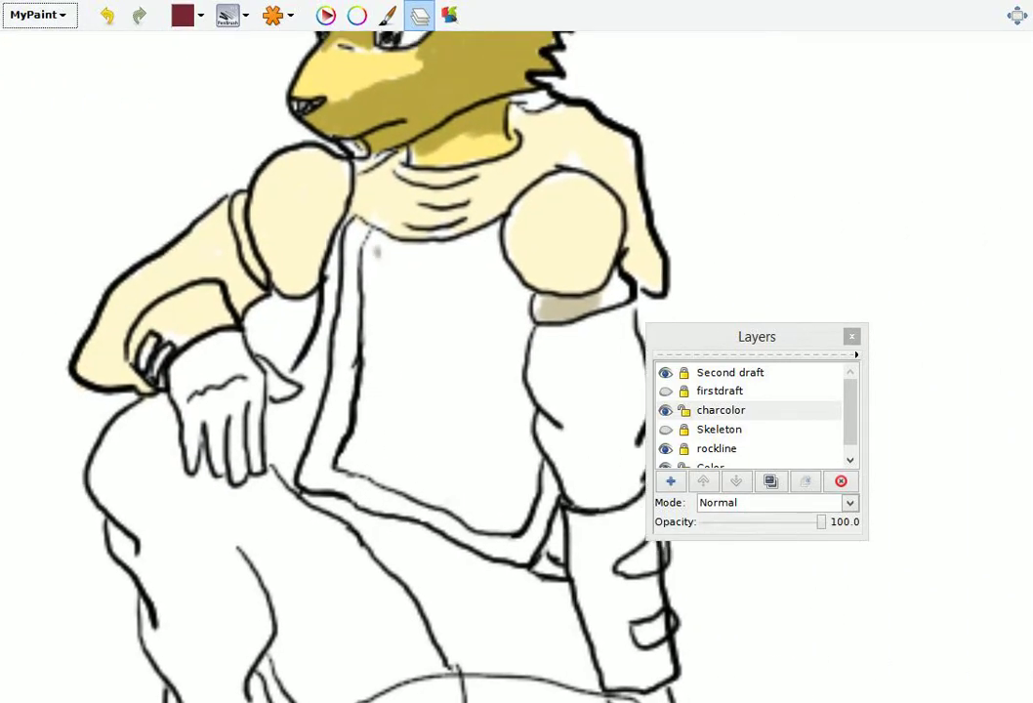
mouse_move(369, 234)
left_mouse_down()
mouse_move(383, 278)
mouse_move(391, 264)
mouse_move(420, 273)
mouse_move(488, 249)
mouse_move(390, 246)
mouse_move(376, 274)
mouse_move(364, 401)
mouse_move(340, 464)
mouse_move(425, 347)
mouse_move(388, 305)
mouse_move(392, 293)
mouse_move(467, 275)
mouse_move(430, 383)
mouse_move(364, 467)
mouse_move(376, 483)
left_mouse_up()
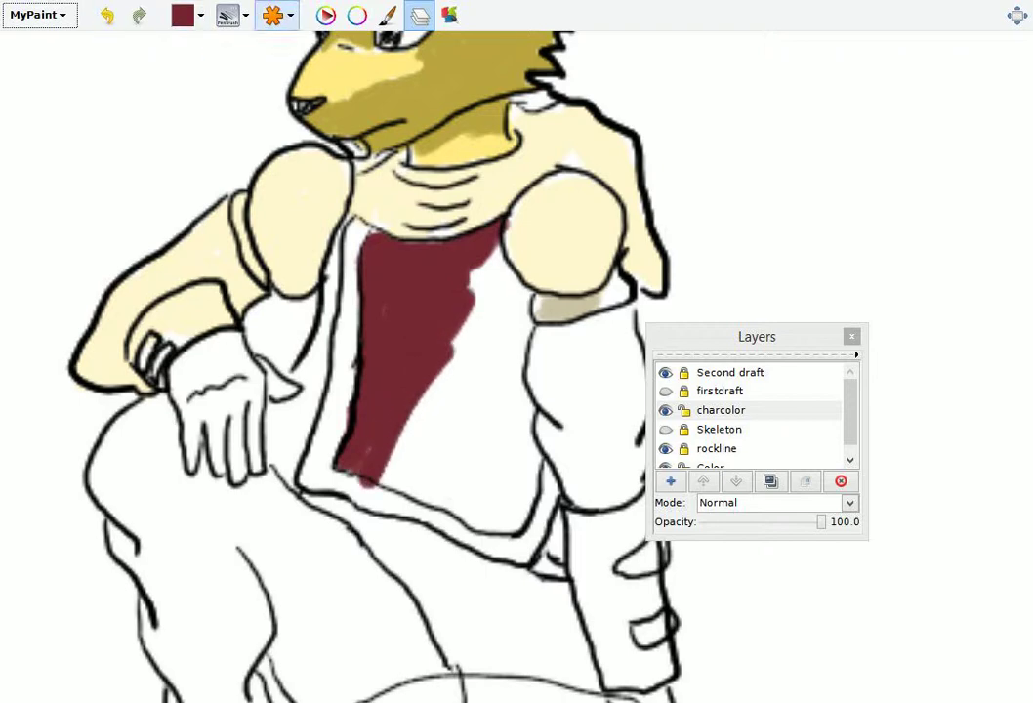
- Extend the maroon along the chest panel's lower edge and into its lower middle
left_click(275, 14)
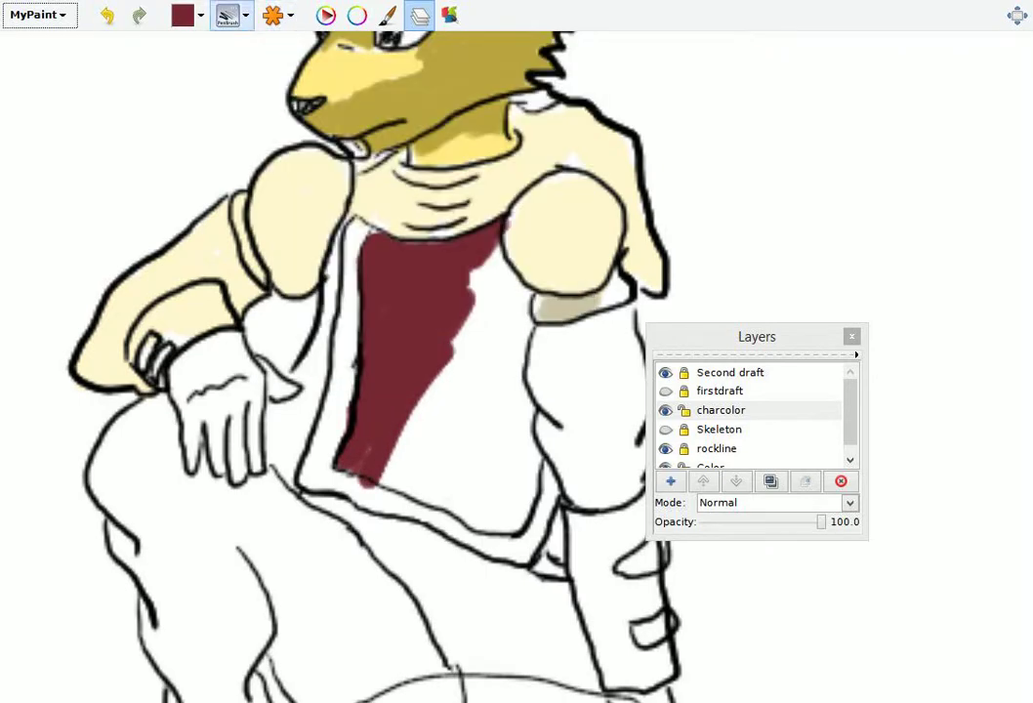
left_click(39, 15)
key("Escape")
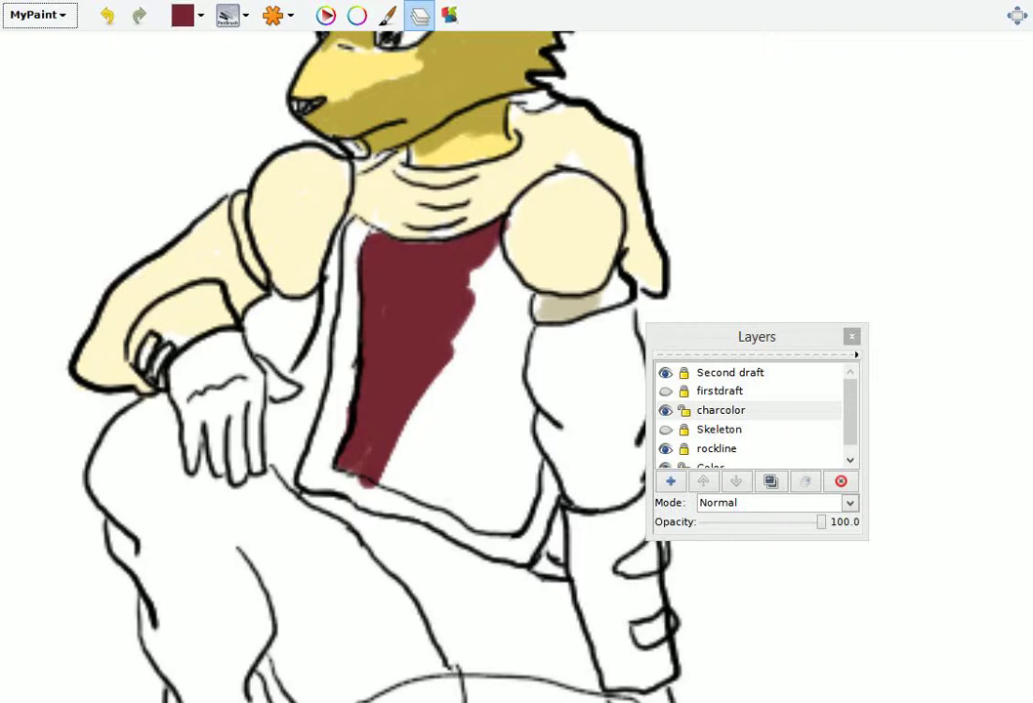
mouse_move(473, 352)
left_mouse_down()
mouse_move(400, 459)
mouse_move(444, 498)
mouse_move(493, 517)
left_mouse_up()
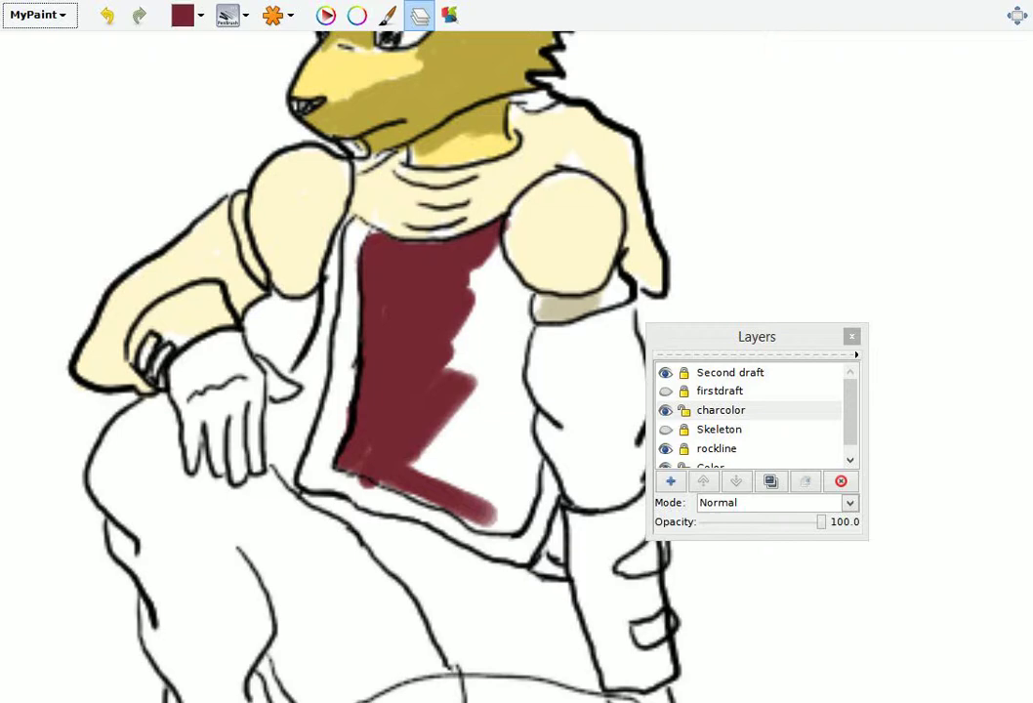
left_click_drag(462, 422, 441, 470)
scroll(452, 400, "up", 2)
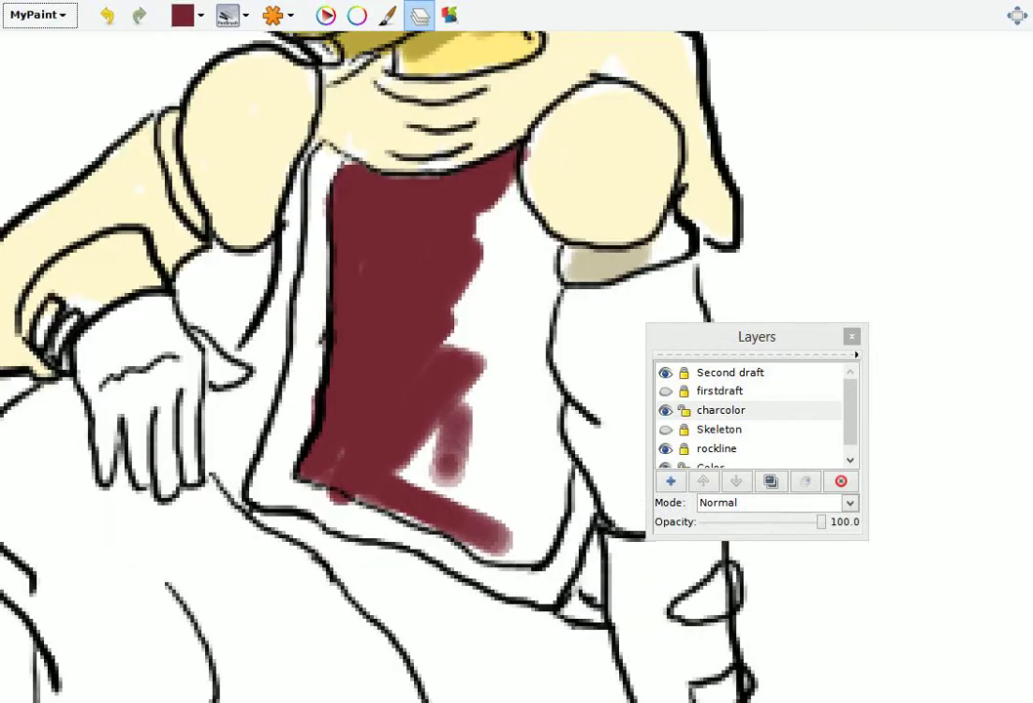
scroll(452, 400, "down", 2)
scroll(445, 457, "down", 2)
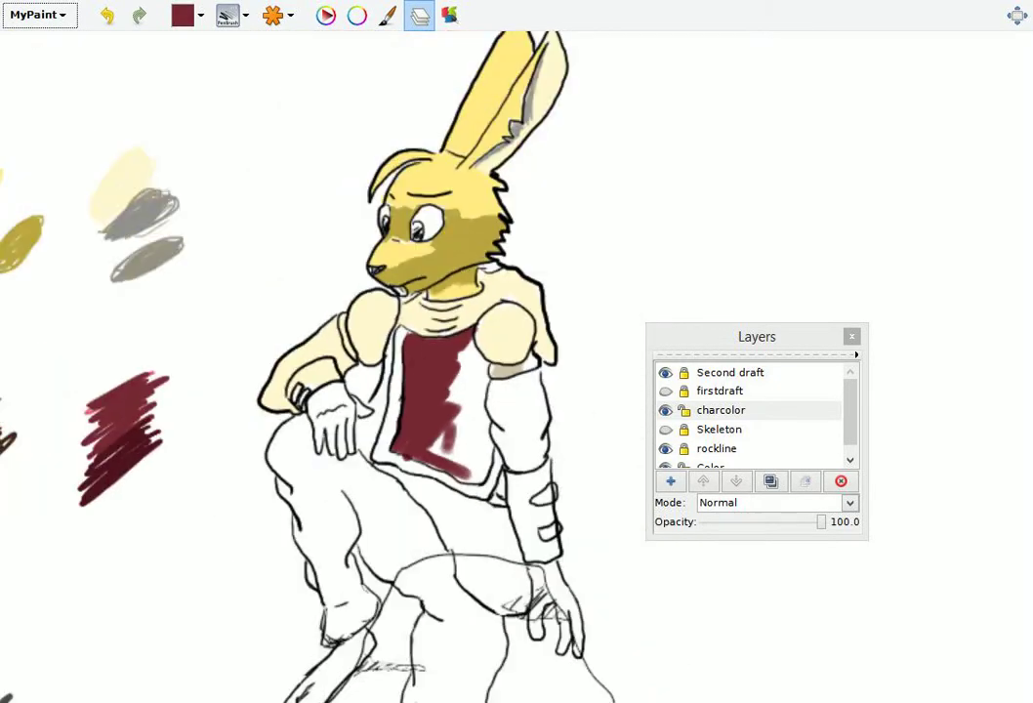
scroll(445, 457, "up", 3)
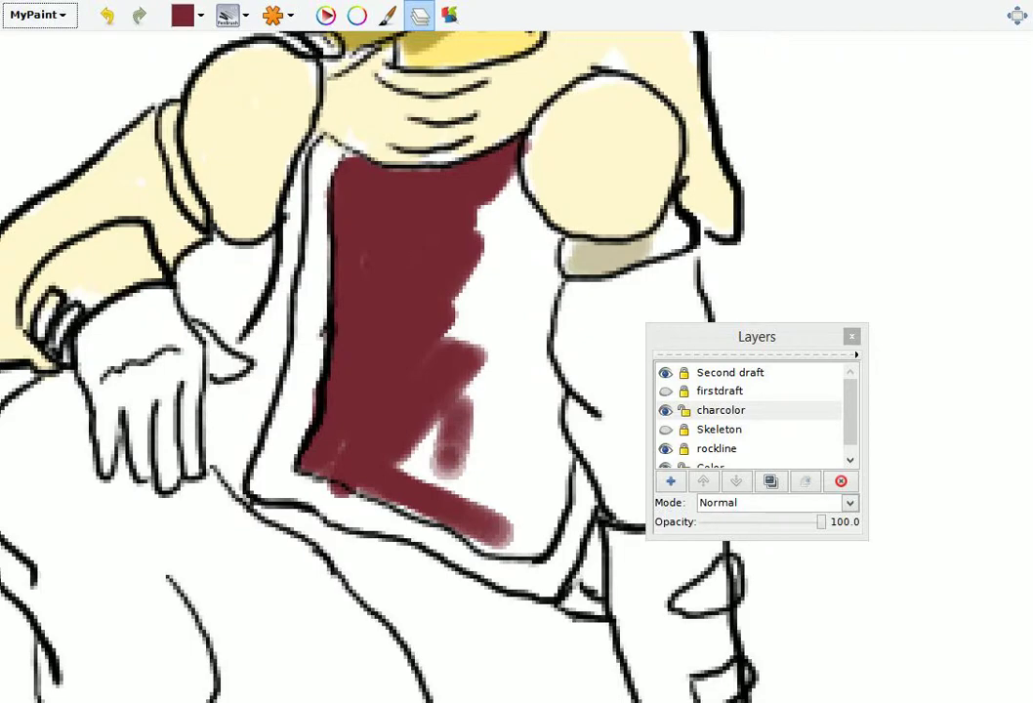
key("Tab")
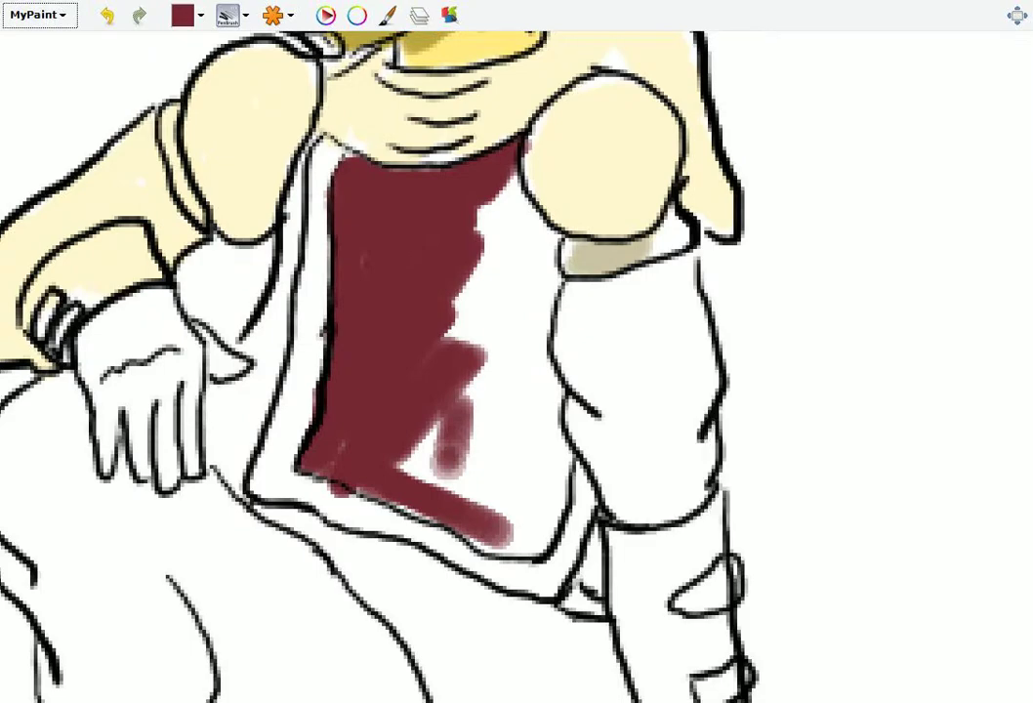
key("Tab")
scroll(371, 336, "up", 2)
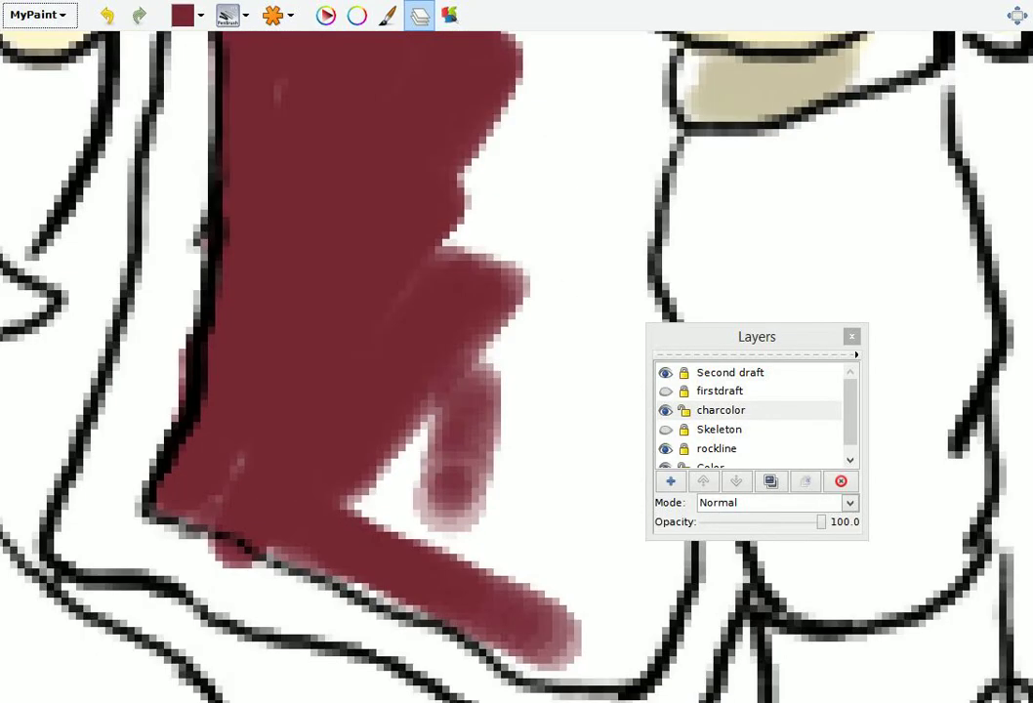
scroll(371, 337, "down", 1)
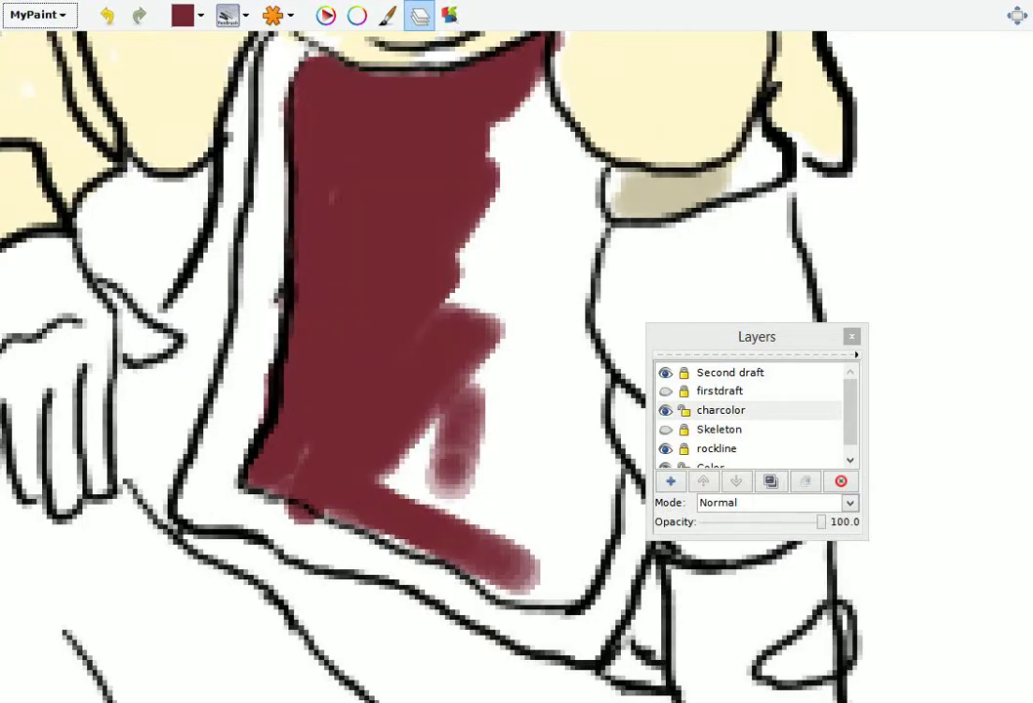
- Lower the charcolor layer's opacity to 92
key("i")
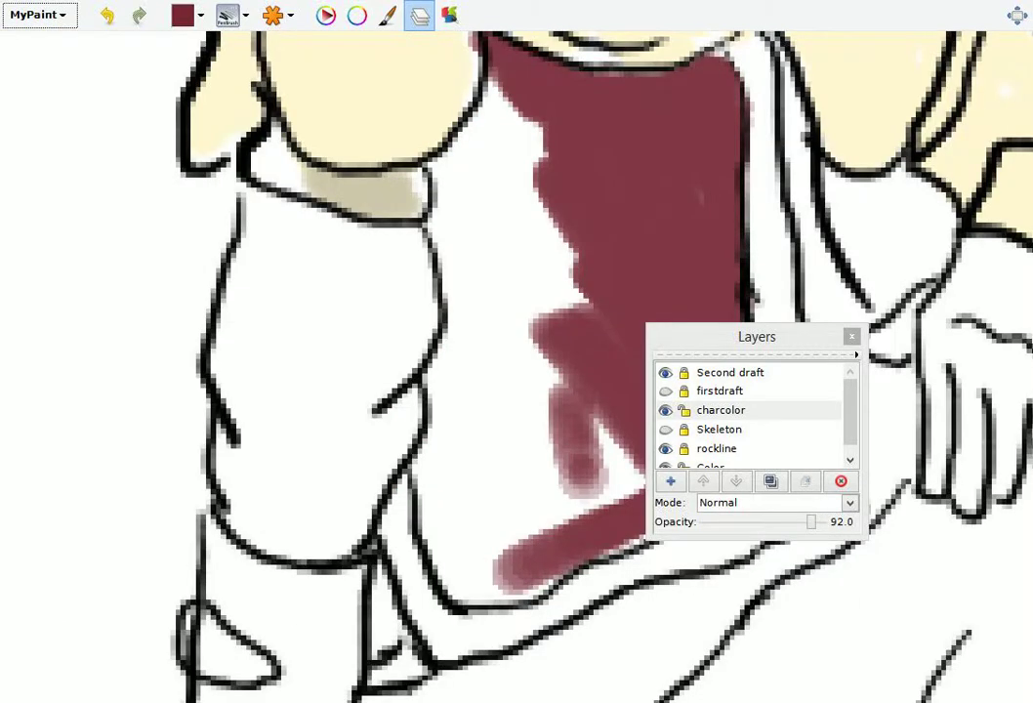
key("i")
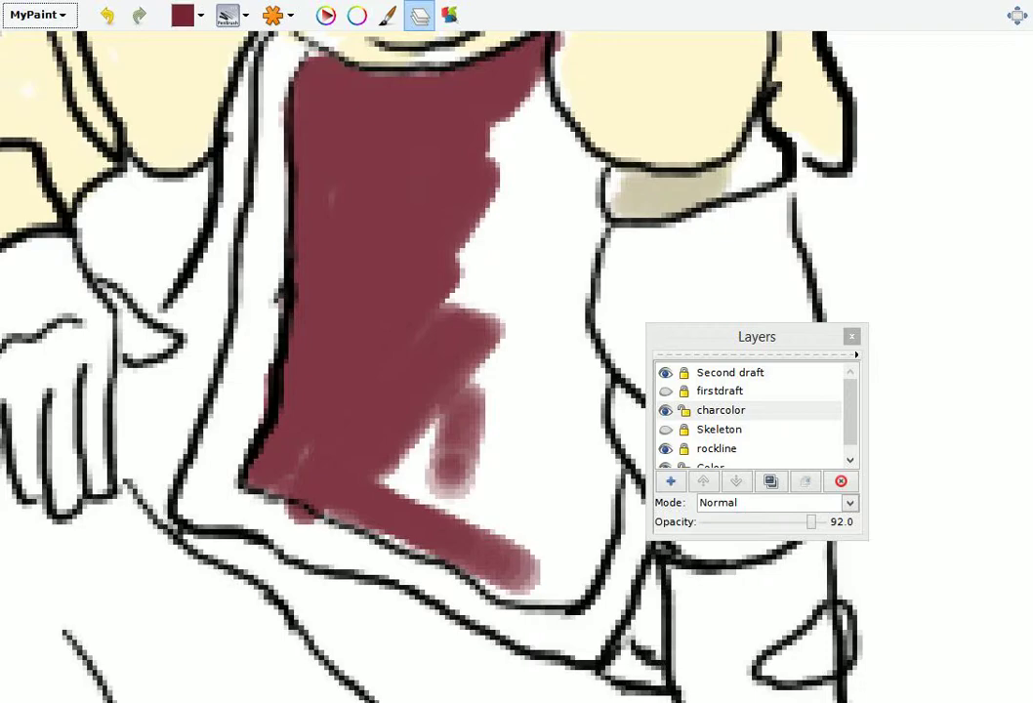
- Reselect the pen brush and fill the rest of the chest panel with maroon, covering its straight-arm side and lower corner
key("2")
key("3")
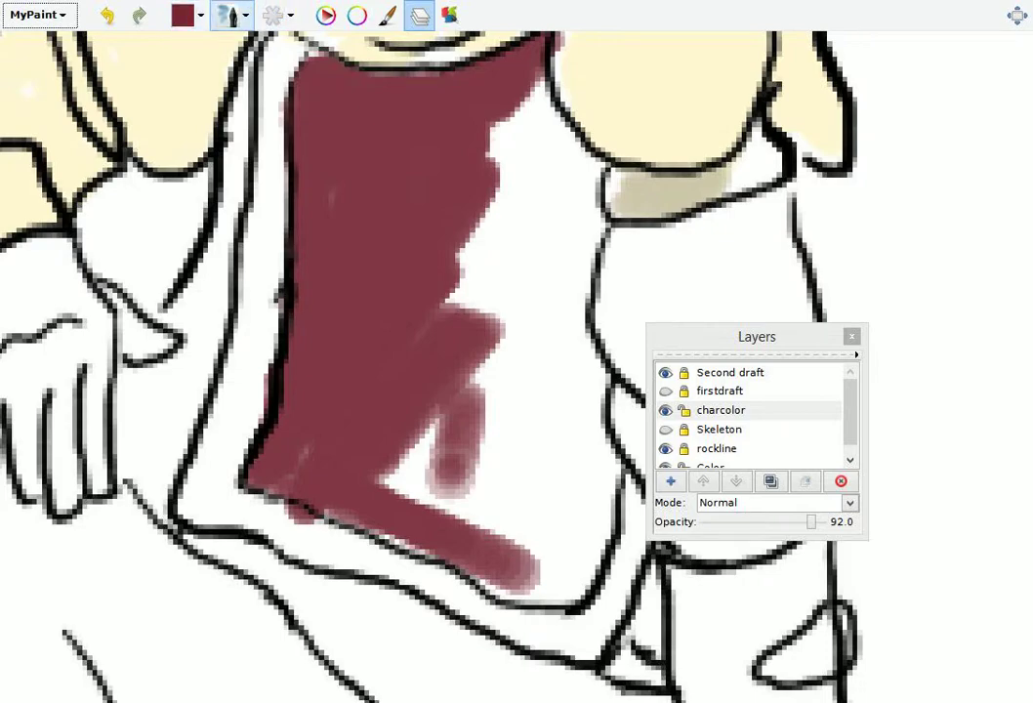
left_click(231, 14)
left_click(307, 114)
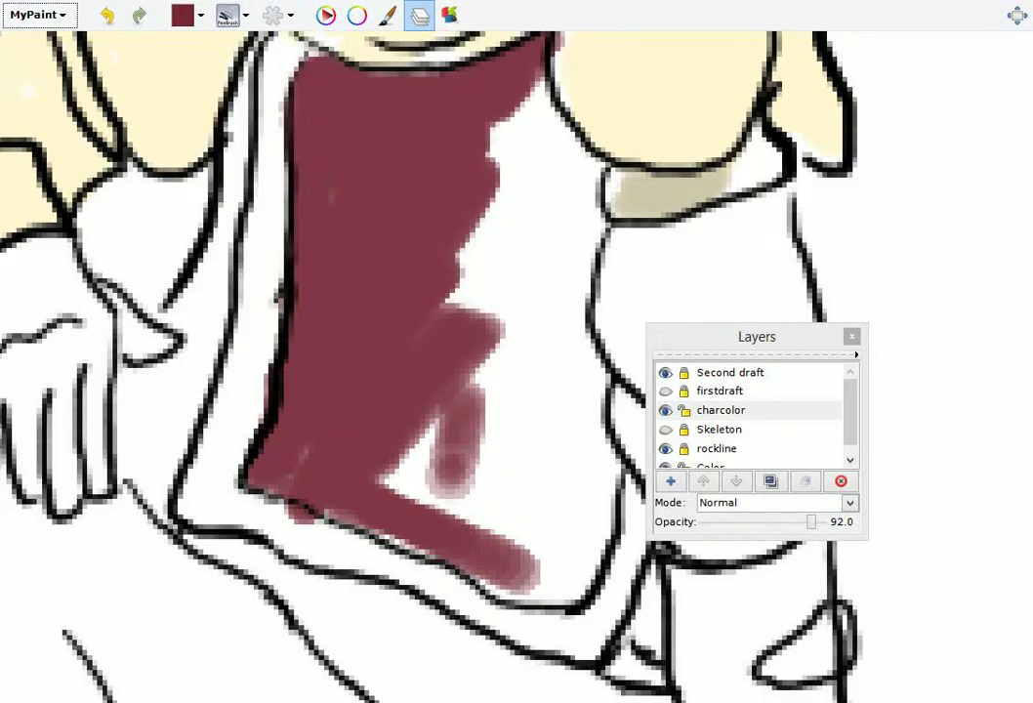
mouse_move(444, 312)
left_mouse_down()
mouse_move(527, 322)
mouse_move(479, 381)
mouse_move(459, 430)
mouse_move(489, 314)
left_mouse_up()
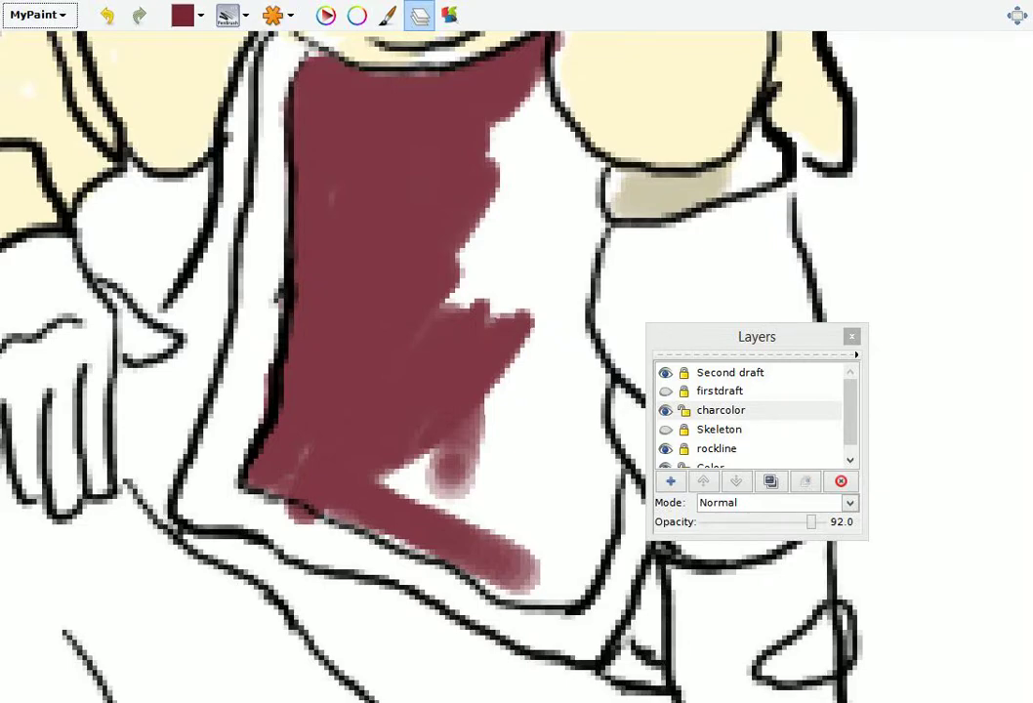
left_click_drag(493, 312, 528, 117)
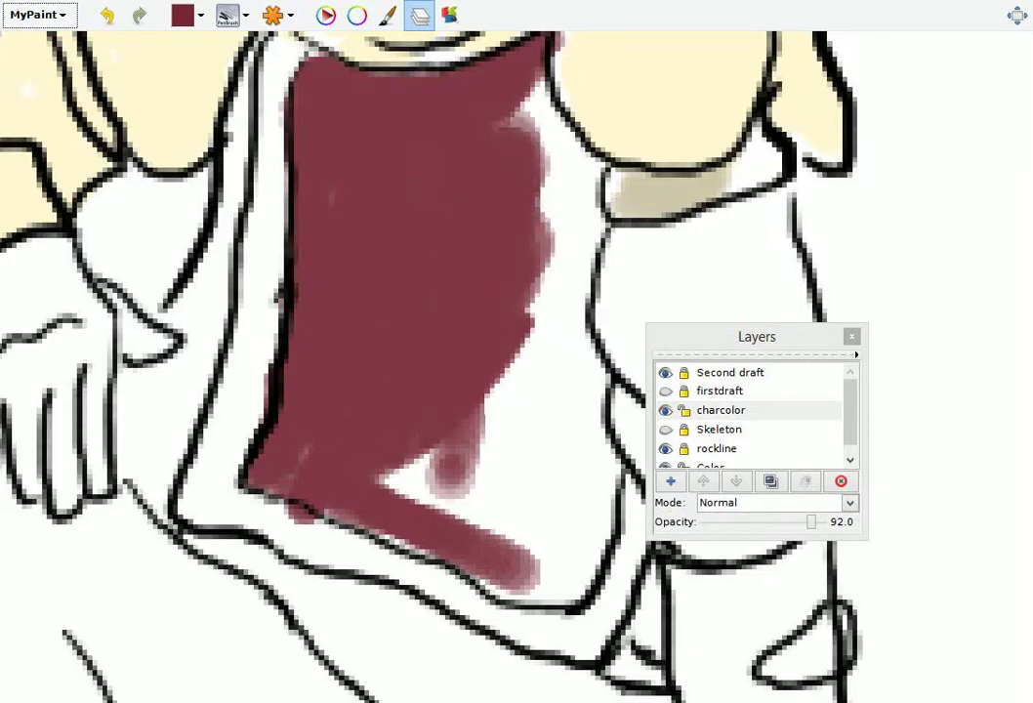
mouse_move(542, 229)
left_mouse_down()
mouse_move(575, 181)
mouse_move(601, 219)
mouse_move(571, 352)
mouse_move(551, 410)
mouse_move(508, 469)
left_mouse_up()
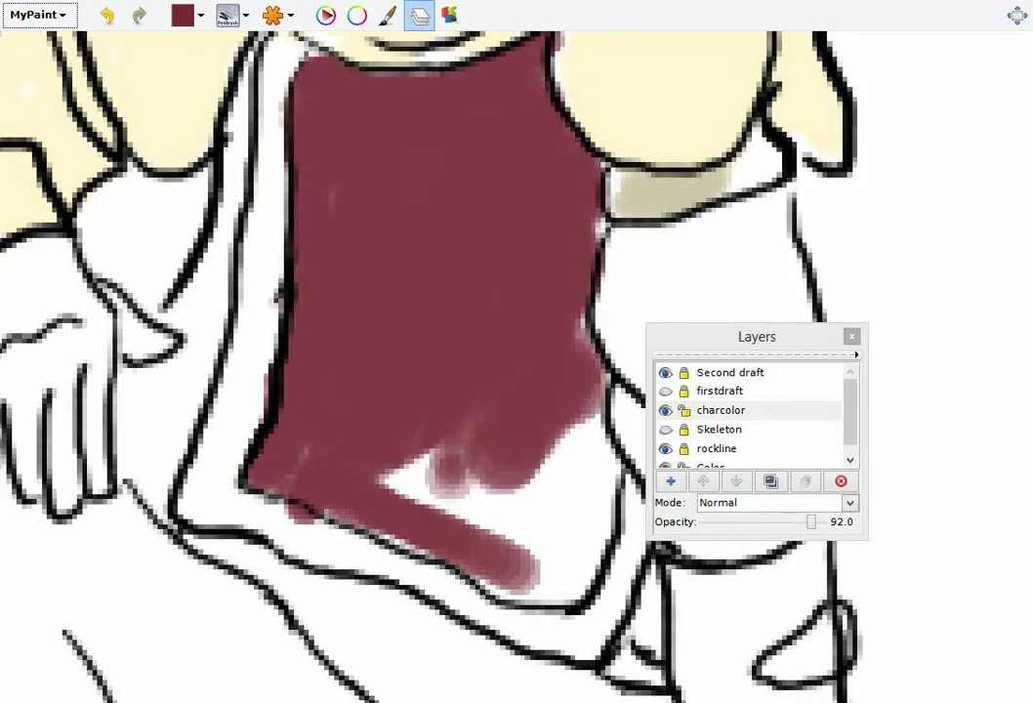
mouse_move(595, 381)
left_mouse_down()
mouse_move(585, 439)
mouse_move(547, 479)
mouse_move(595, 527)
mouse_move(556, 580)
left_mouse_up()
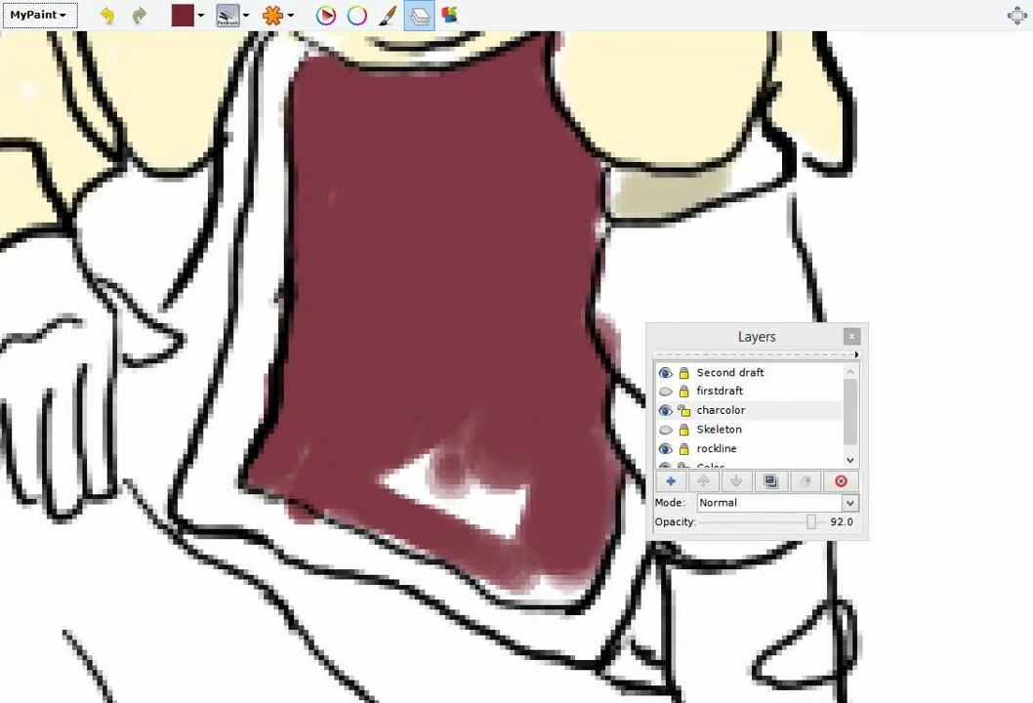
mouse_move(493, 488)
left_mouse_down()
mouse_move(332, 390)
mouse_move(386, 352)
left_mouse_up()
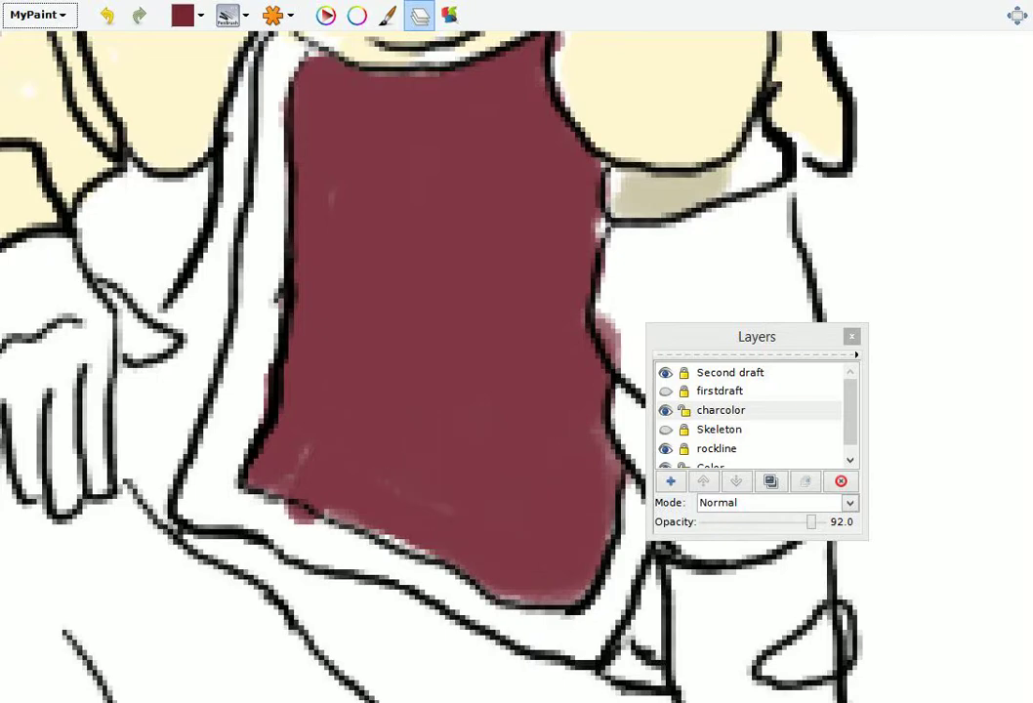
mouse_move(312, 440)
left_mouse_down()
mouse_move(352, 457)
mouse_move(498, 391)
mouse_move(513, 337)
mouse_move(508, 288)
left_mouse_up()
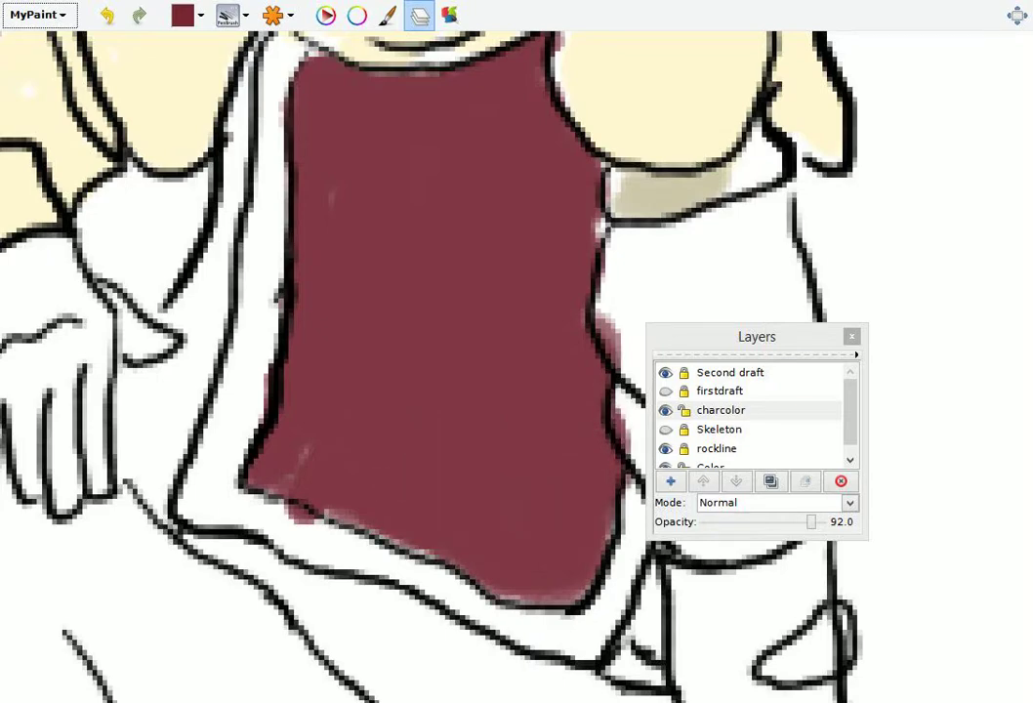
- Extend the maroon slightly past the chest panel's outline along both sides and the lower edge
mouse_move(613, 342)
left_mouse_down()
mouse_move(600, 234)
mouse_move(617, 337)
left_mouse_up()
left_click_drag(528, 601, 606, 566)
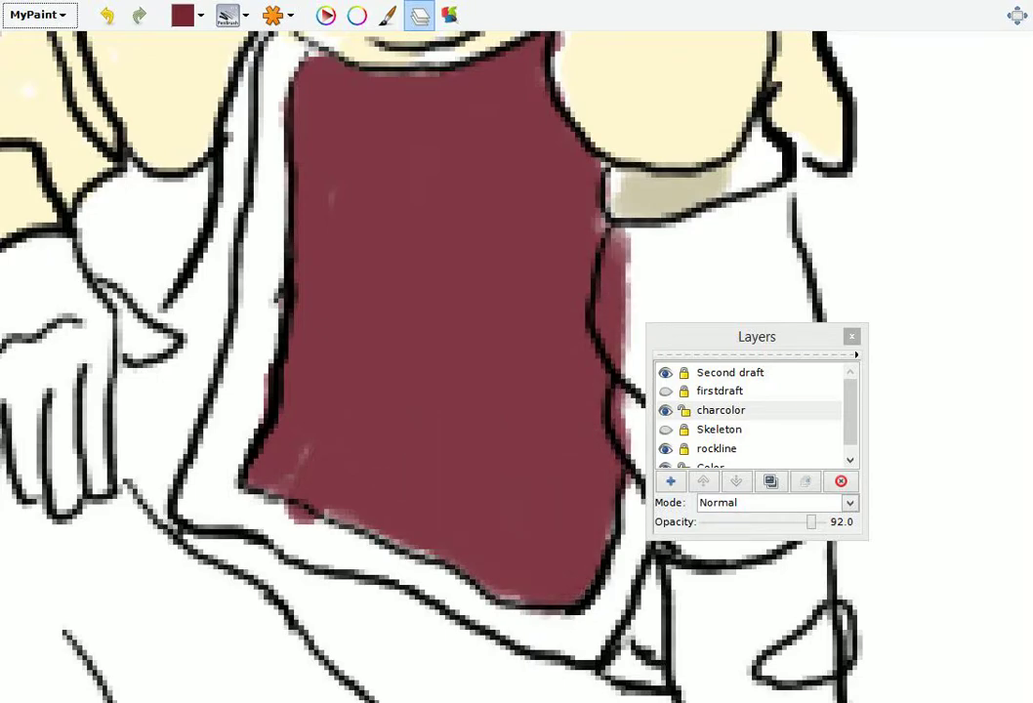
mouse_move(336, 513)
left_mouse_down()
mouse_move(459, 586)
mouse_move(352, 528)
left_mouse_up()
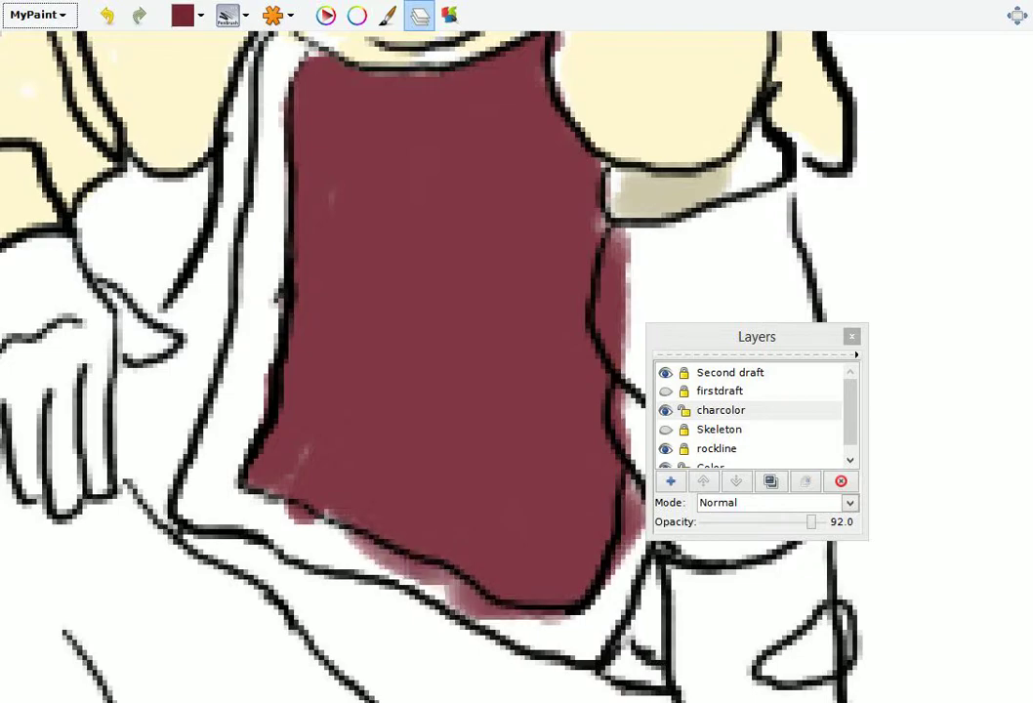
mouse_move(283, 434)
left_mouse_down()
mouse_move(227, 400)
mouse_move(207, 293)
mouse_move(217, 219)
mouse_move(281, 58)
mouse_move(263, 195)
left_mouse_up()
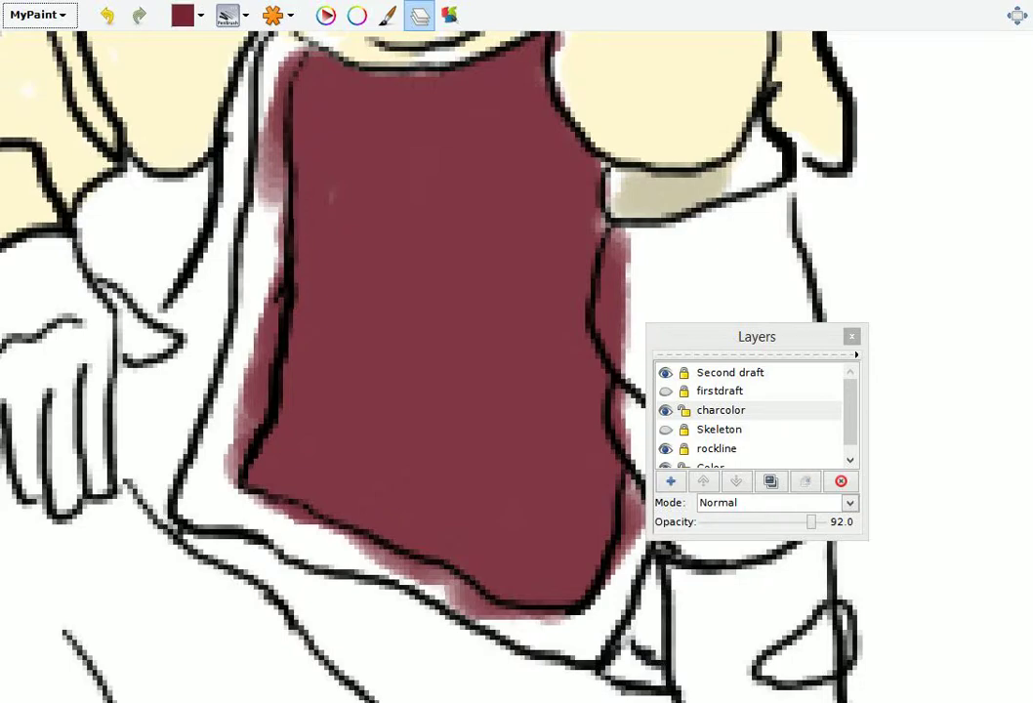
- Sample the lighter warm gray swatch and shade the lower rim of the straight arm's shoulder guard with it
key("minus")
key("minus")
key("minus")
key("minus")
key("minus")
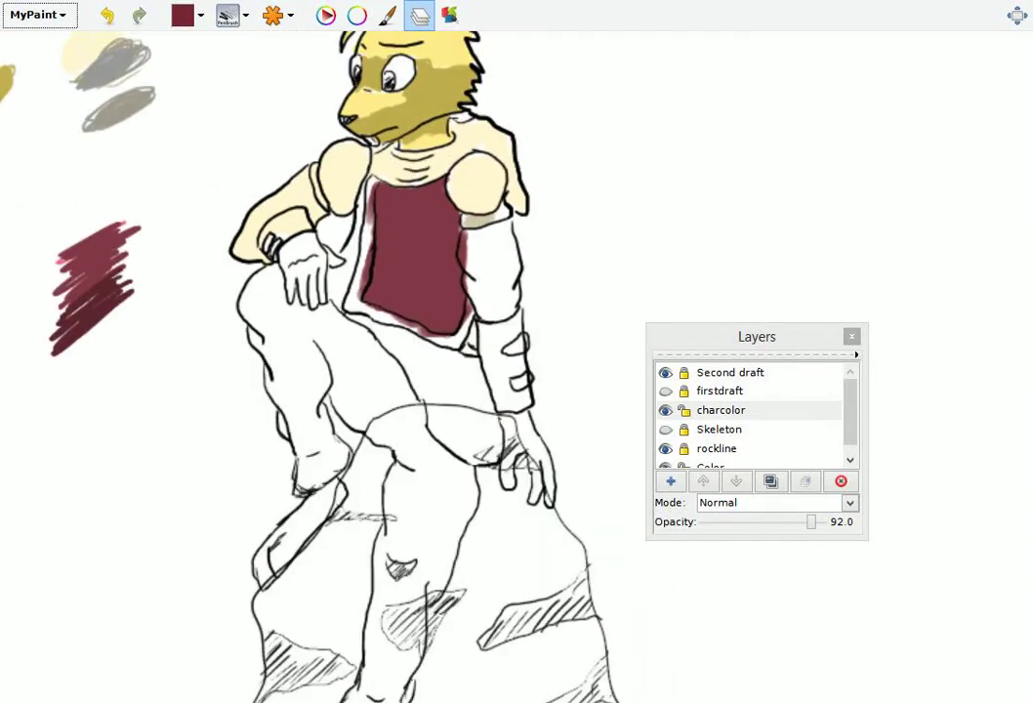
mouse_move(390, 341)
left_mouse_down()
mouse_move(566, 498)
mouse_move(612, 464)
mouse_move(531, 394)
mouse_move(523, 402)
left_mouse_up()
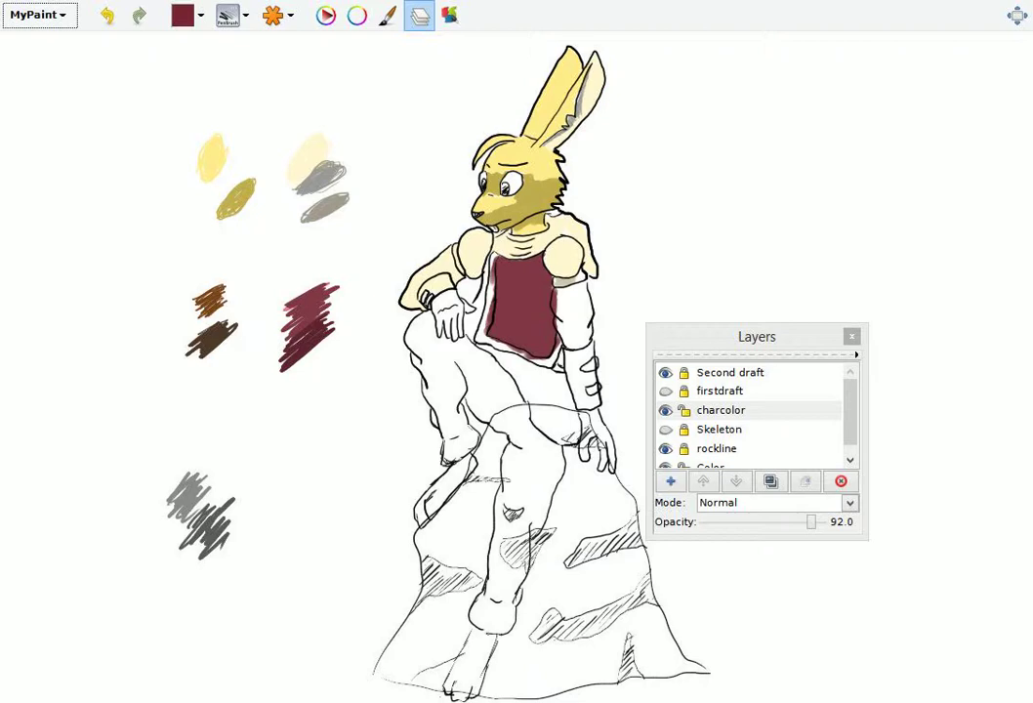
key("r")
scroll(448, 254, "up", 5)
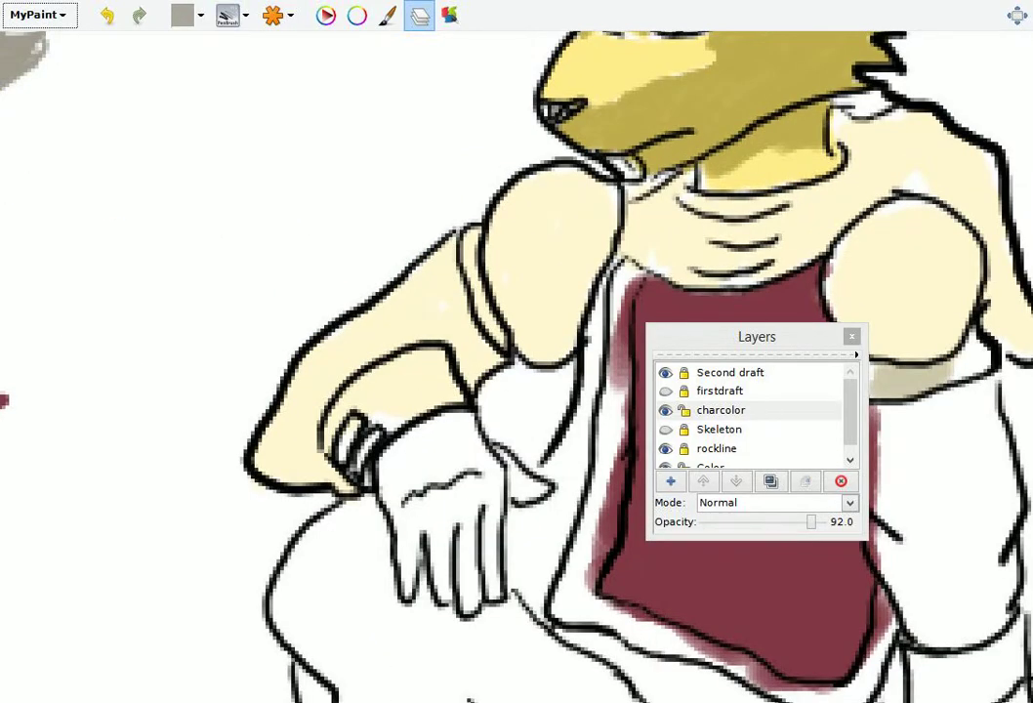
scroll(427, 303, "down", 2)
scroll(426, 303, "right", 4)
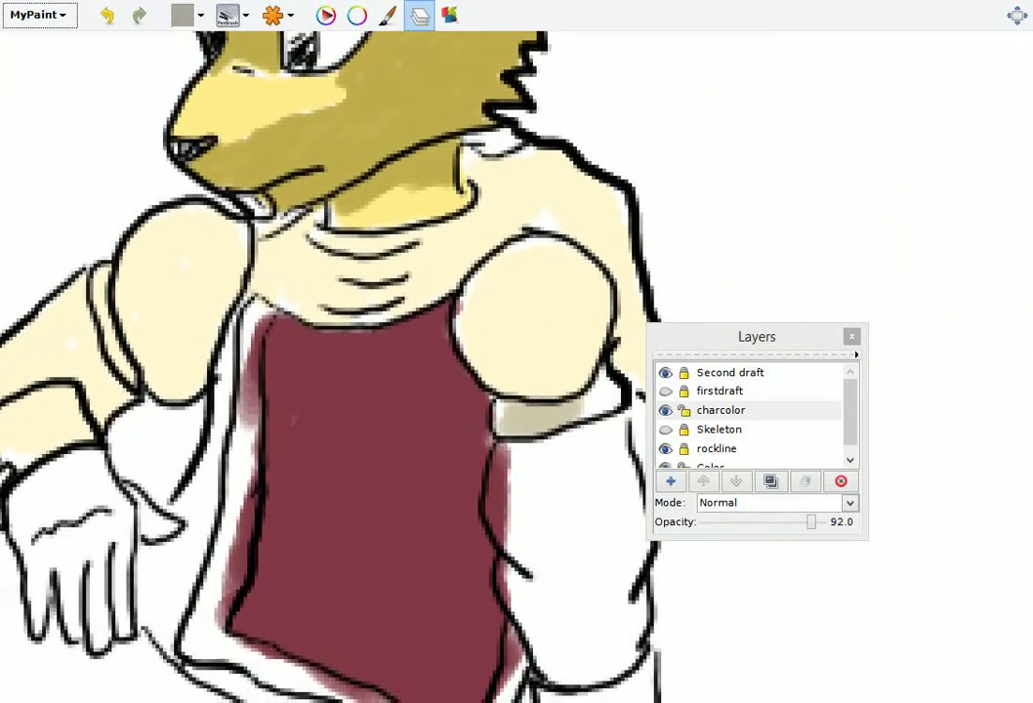
scroll(426, 302, "up", 2)
left_click_drag(488, 318, 478, 347)
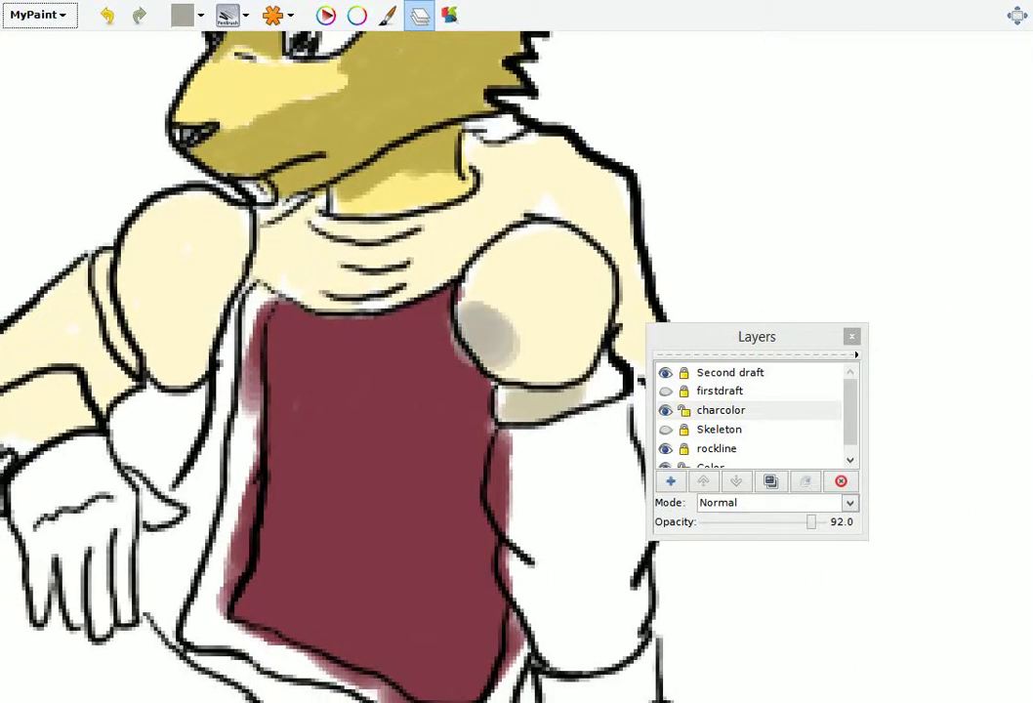
key("ctrl+z")
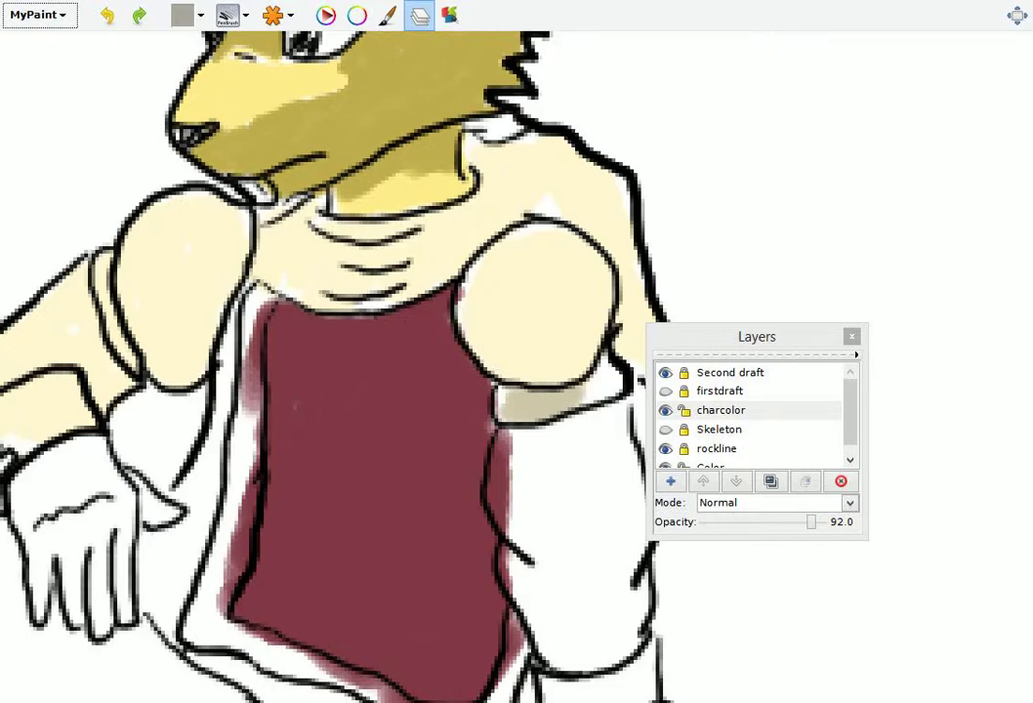
key("ctrl+y")
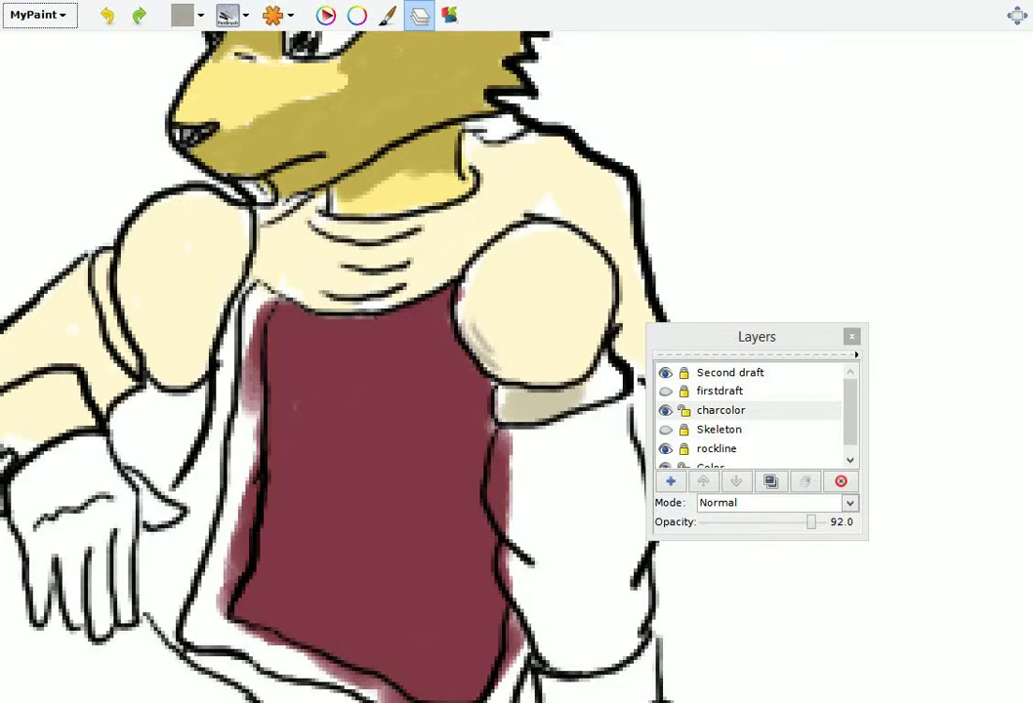
mouse_move(381, 266)
left_mouse_down()
mouse_move(410, 298)
mouse_move(454, 312)
mouse_move(493, 283)
mouse_move(466, 310)
mouse_move(502, 256)
mouse_move(482, 304)
mouse_move(462, 312)
left_mouse_up()
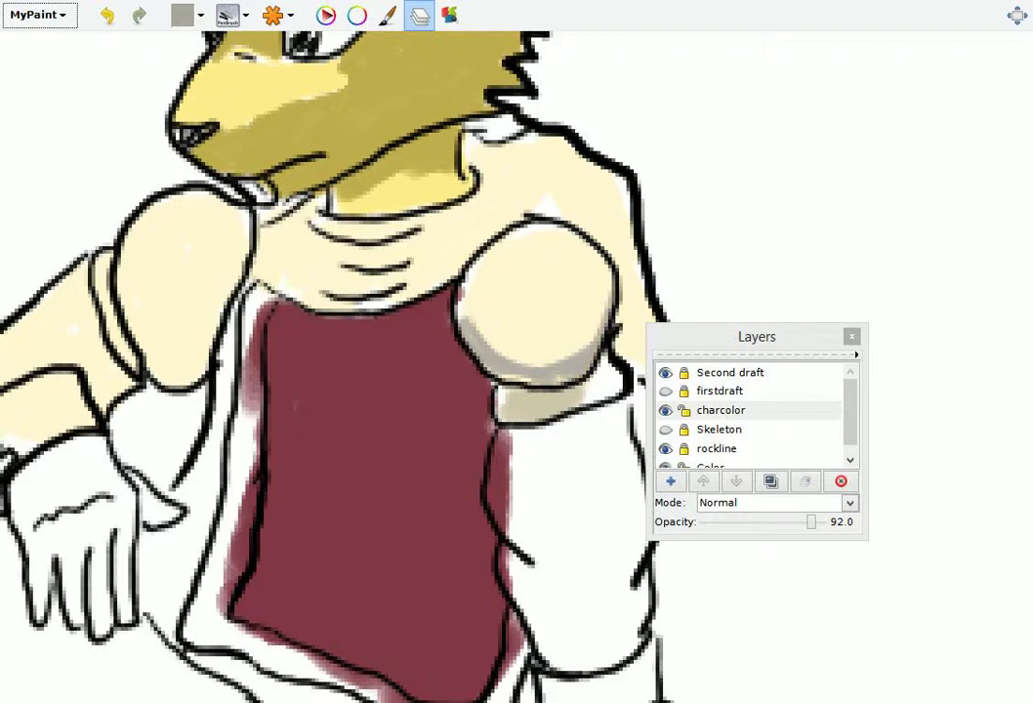
- Shade the underside of the bent arm's shoulder guard, the sleeve beneath it and the elbow with the same gray
mouse_move(102, 246)
left_mouse_down()
mouse_move(137, 314)
mouse_move(155, 320)
mouse_move(176, 263)
mouse_move(210, 223)
left_mouse_up()
mouse_move(166, 283)
left_mouse_down()
mouse_move(149, 310)
mouse_move(118, 301)
left_mouse_up()
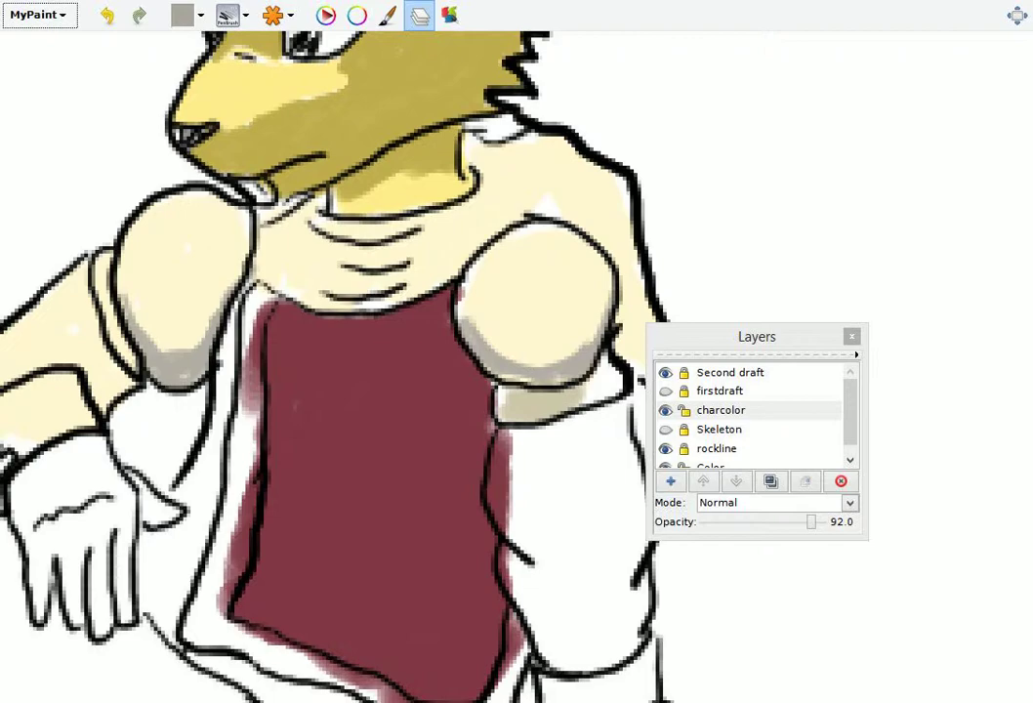
left_click_drag(439, 390, 654, 318)
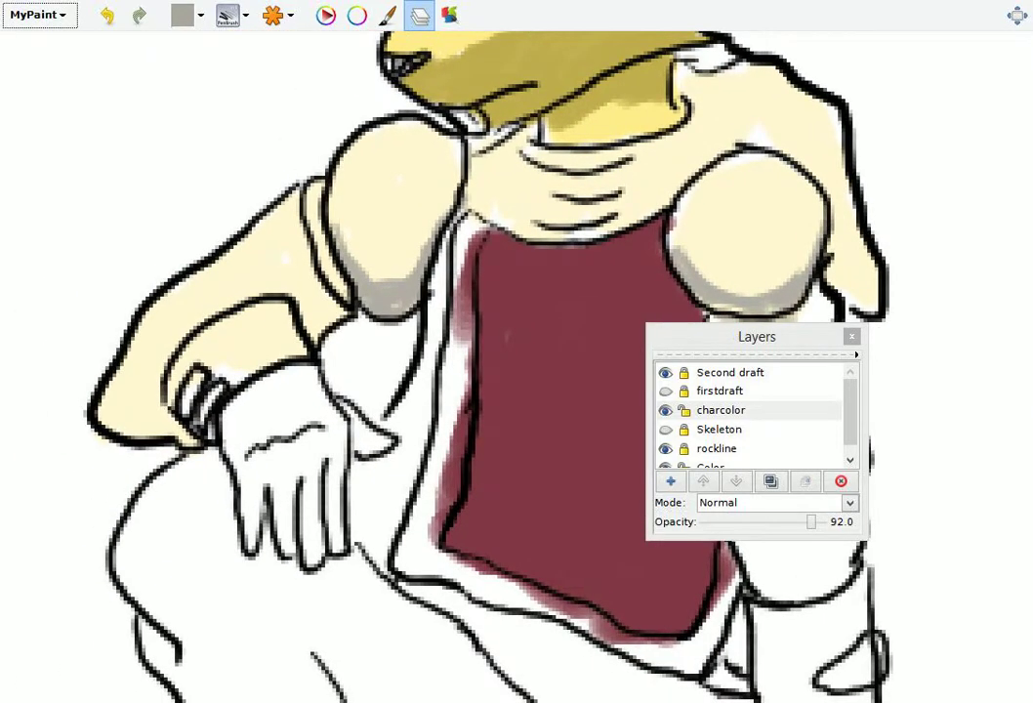
left_click_drag(298, 278, 318, 301)
mouse_move(252, 259)
left_mouse_down()
mouse_move(278, 256)
mouse_move(262, 282)
mouse_move(249, 260)
left_mouse_up()
mouse_move(87, 395)
left_mouse_down()
mouse_move(96, 408)
mouse_move(136, 410)
mouse_move(93, 418)
mouse_move(148, 422)
mouse_move(122, 425)
left_mouse_up()
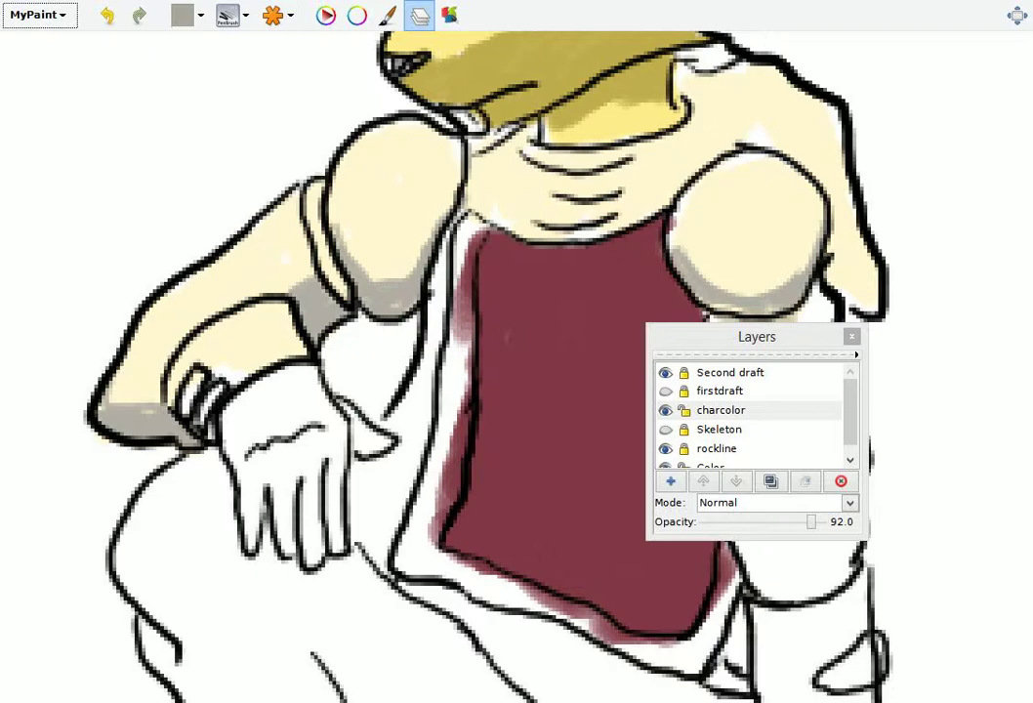
- Sample the lighter brown swatch and fill the bent arm's wrist guard, including its straps
mouse_move(390, 440)
left_mouse_down()
mouse_move(893, 211)
mouse_move(883, 205)
left_mouse_up()
mouse_move(391, 391)
left_mouse_down()
mouse_move(760, 270)
mouse_move(742, 391)
left_mouse_up()
key("r")
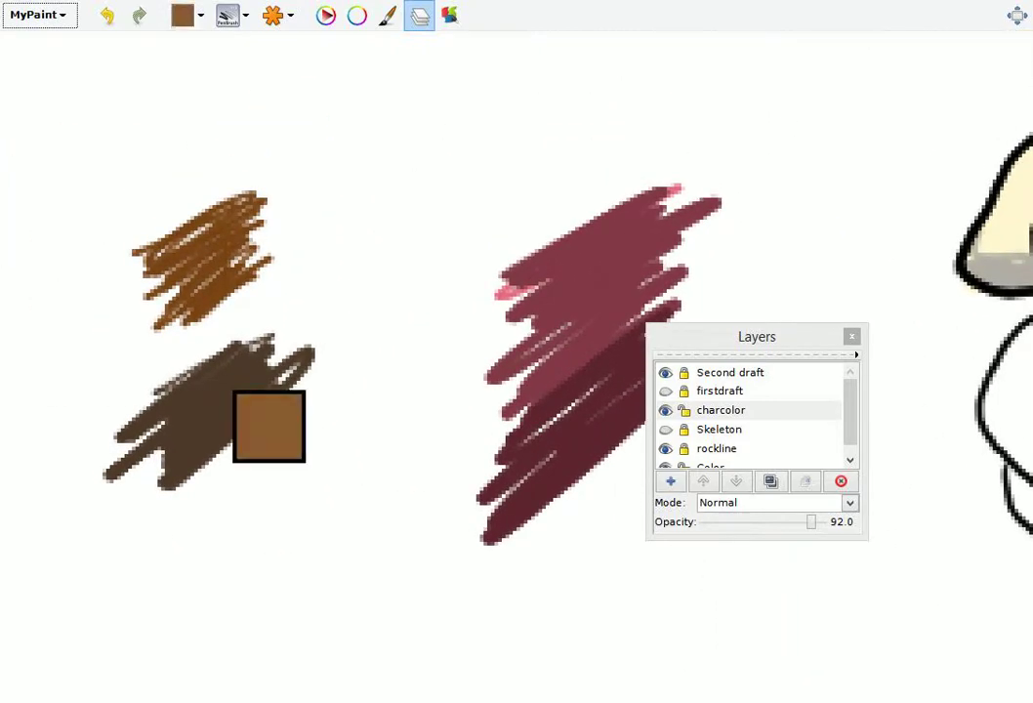
mouse_move(879, 244)
left_mouse_down()
mouse_move(557, 327)
mouse_move(489, 315)
mouse_move(395, 338)
mouse_move(161, 435)
mouse_move(179, 437)
mouse_move(112, 357)
left_mouse_up()
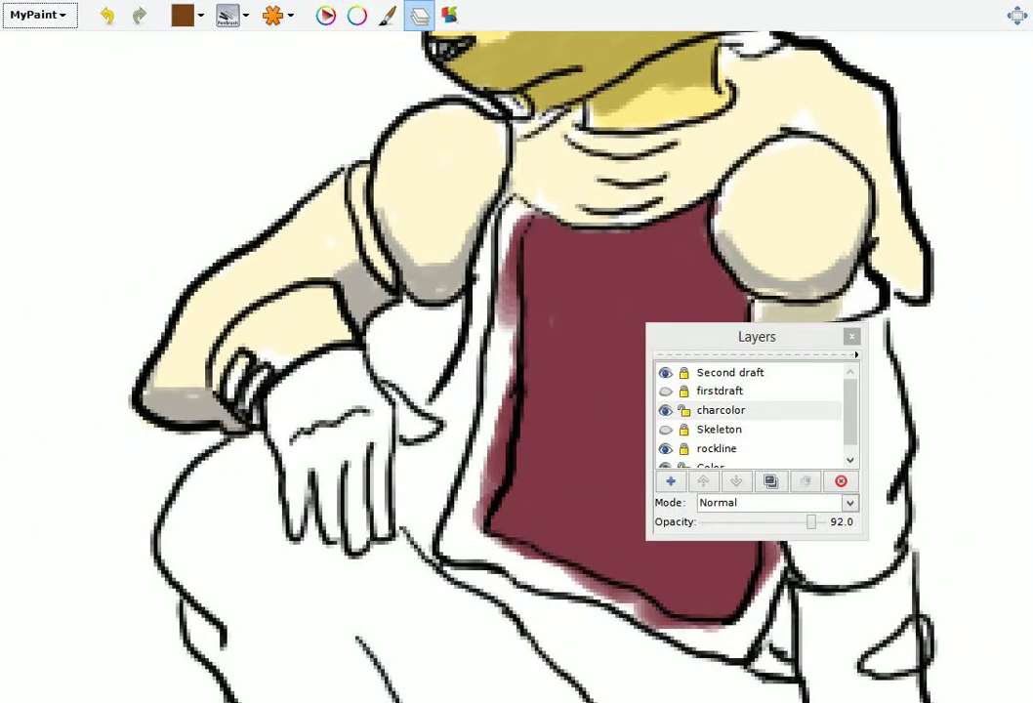
left_click_drag(244, 330, 213, 390)
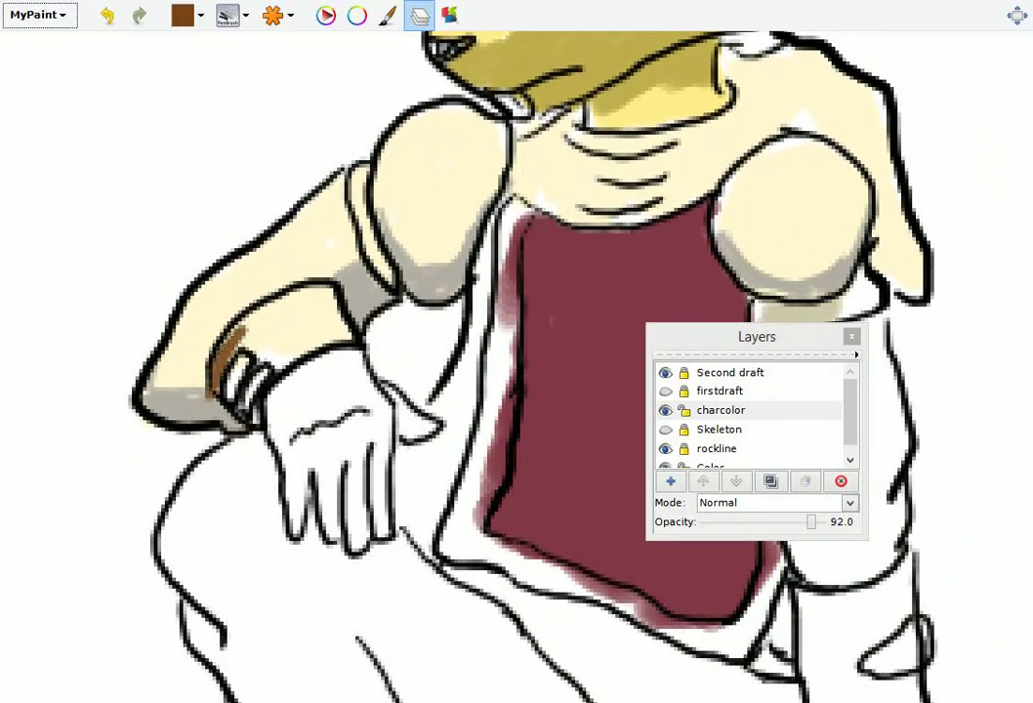
mouse_move(230, 336)
left_mouse_down()
mouse_move(256, 300)
mouse_move(322, 286)
mouse_move(330, 330)
mouse_move(318, 314)
mouse_move(327, 323)
mouse_move(235, 354)
left_mouse_up()
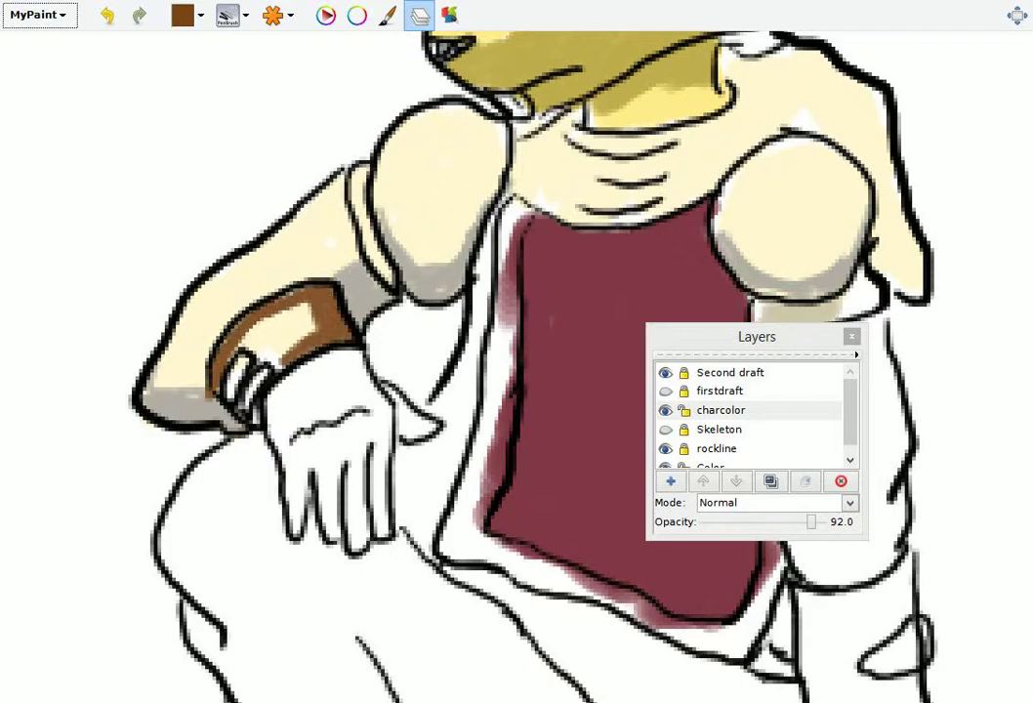
mouse_move(255, 297)
left_mouse_down()
mouse_move(211, 292)
mouse_move(217, 305)
mouse_move(198, 283)
mouse_move(293, 336)
mouse_move(278, 332)
mouse_move(303, 327)
left_mouse_up()
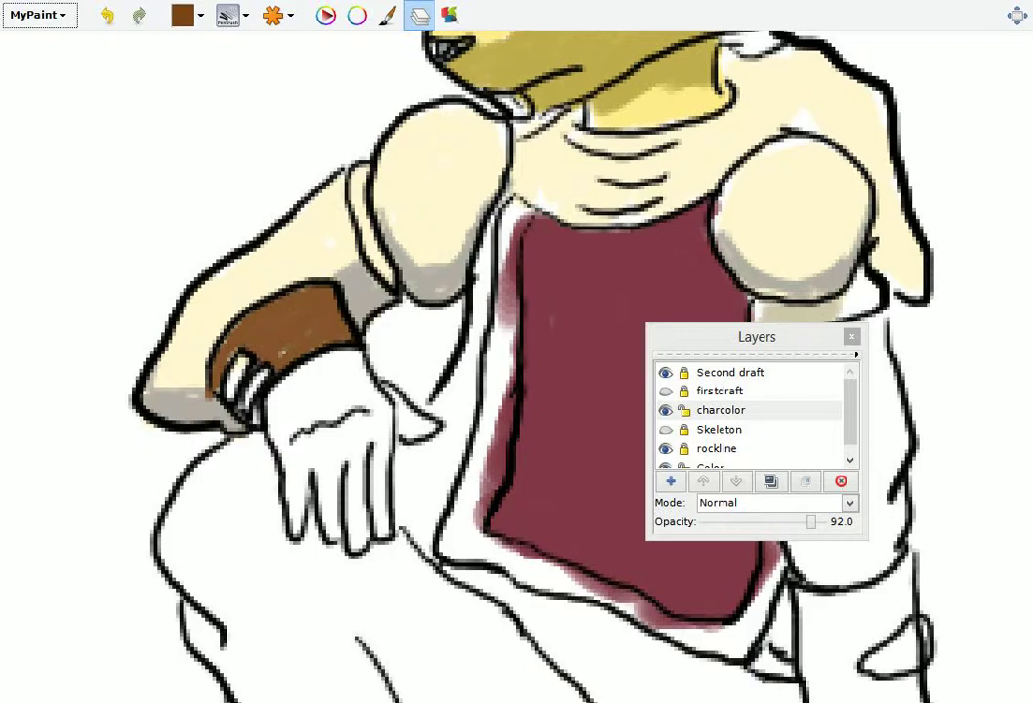
mouse_move(255, 275)
left_mouse_down()
mouse_move(282, 352)
mouse_move(230, 371)
mouse_move(246, 398)
left_mouse_up()
mouse_move(217, 310)
left_mouse_down()
mouse_move(209, 343)
mouse_move(180, 322)
mouse_move(258, 290)
left_mouse_up()
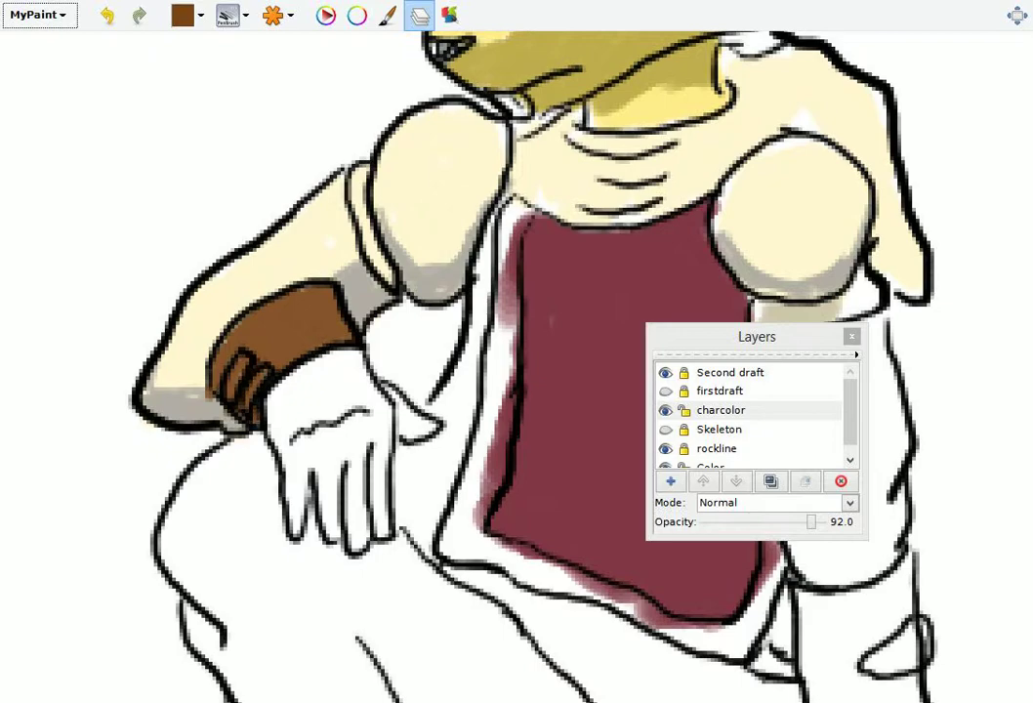
- Sample the dark brown swatch and add shading to the bent arm's wrist guard near the hand
mouse_move(147, 488)
left_mouse_down()
mouse_move(143, 498)
mouse_move(518, 416)
mouse_move(865, 289)
mouse_move(855, 279)
left_mouse_up()
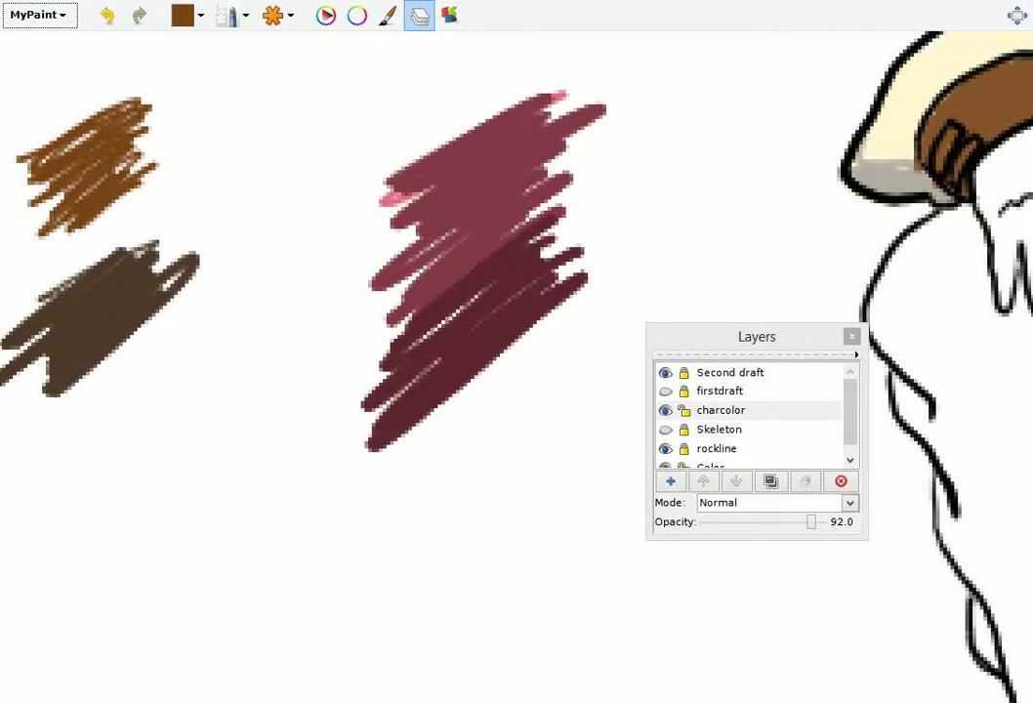
left_click_drag(488, 293, 561, 340)
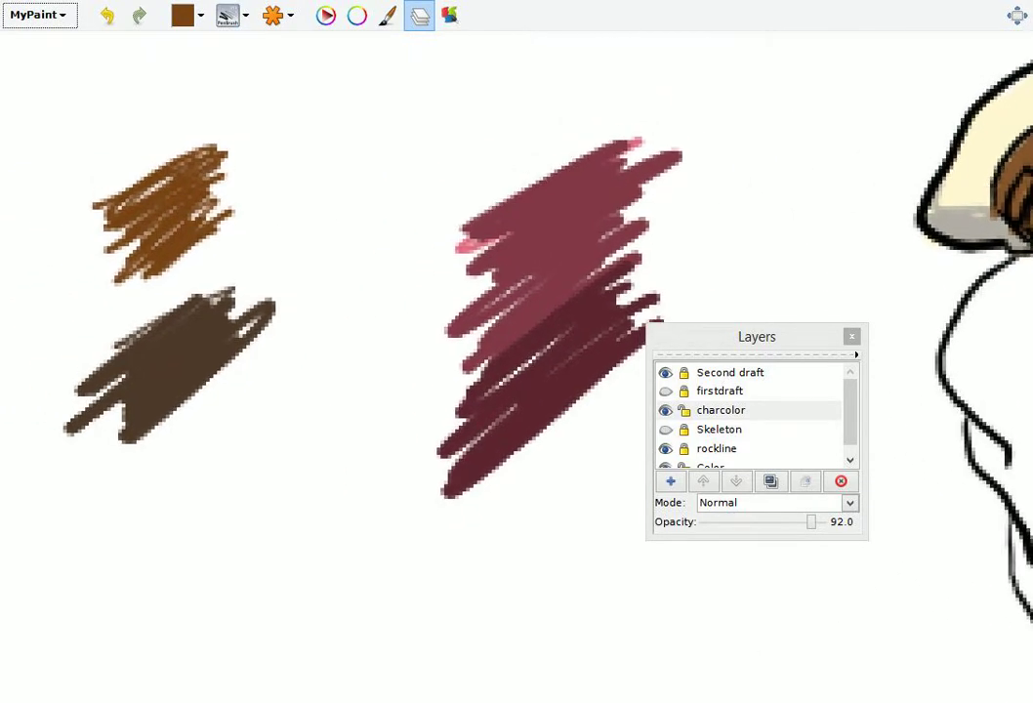
key("r")
mouse_move(683, 293)
left_mouse_down()
mouse_move(646, 323)
mouse_move(116, 392)
mouse_move(404, 373)
mouse_move(433, 401)
left_mouse_up()
left_click_drag(547, 391, 49, 478)
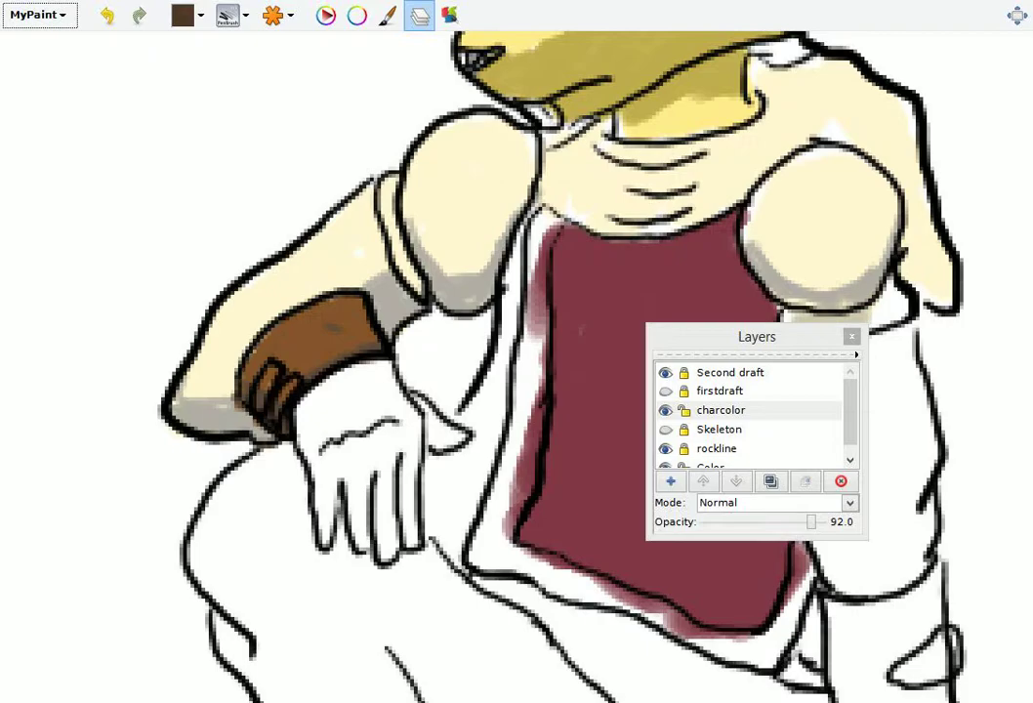
- Examine the colored face, torso and arms up close and the whole figure beside its swatches
scroll(488, 352, "up", 3)
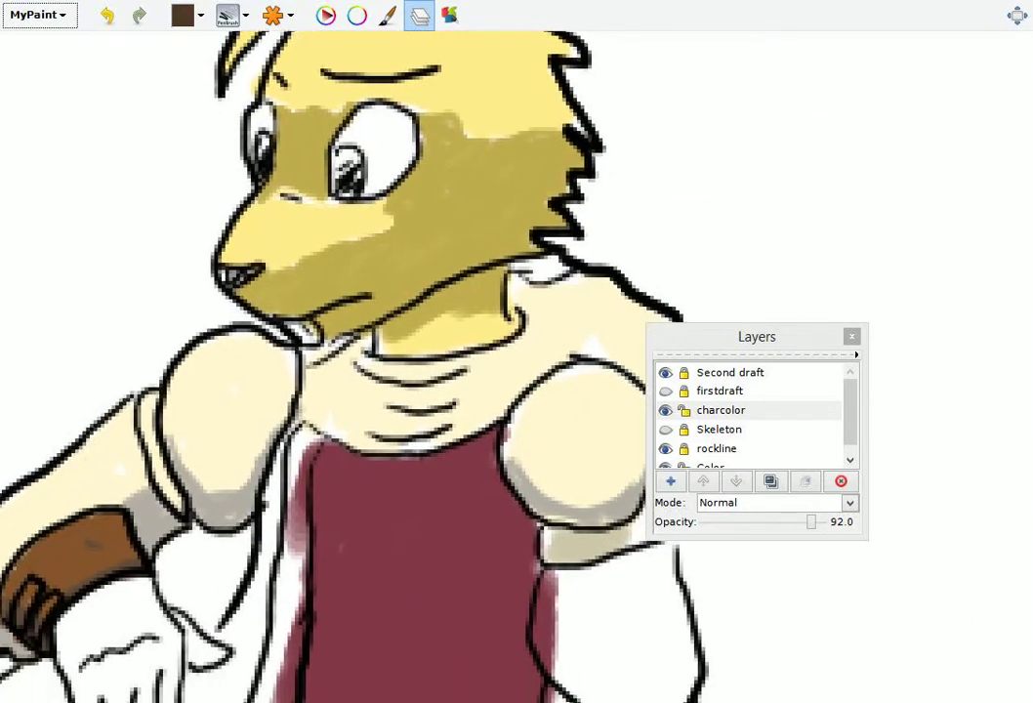
scroll(489, 351, "up", 3)
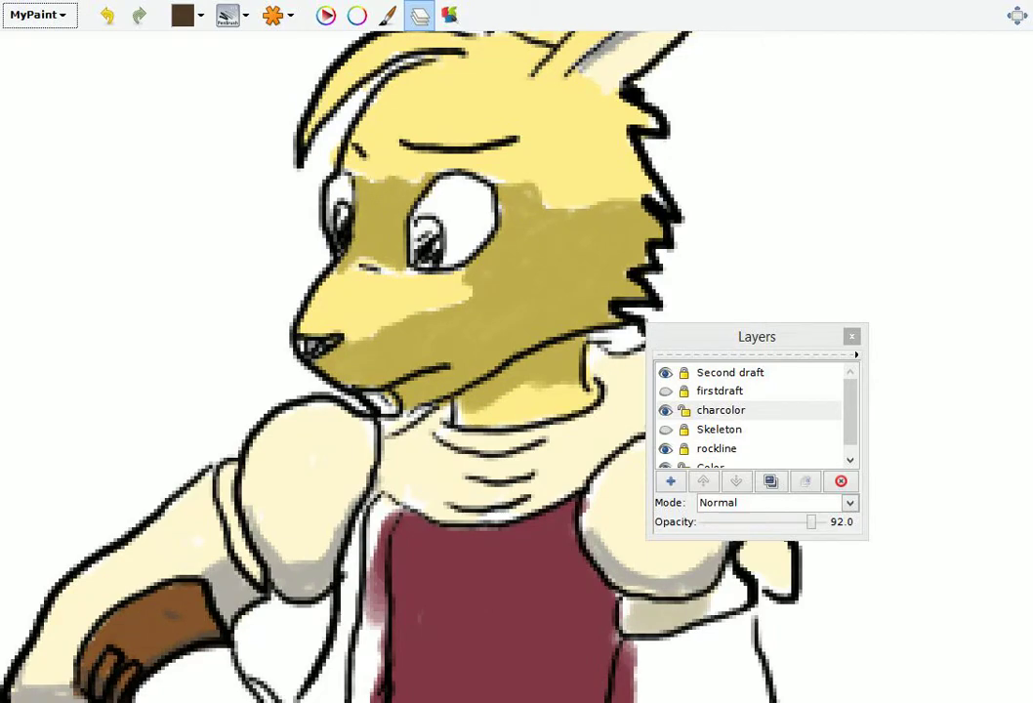
scroll(488, 351, "down", 4)
scroll(293, 390, "up", 1)
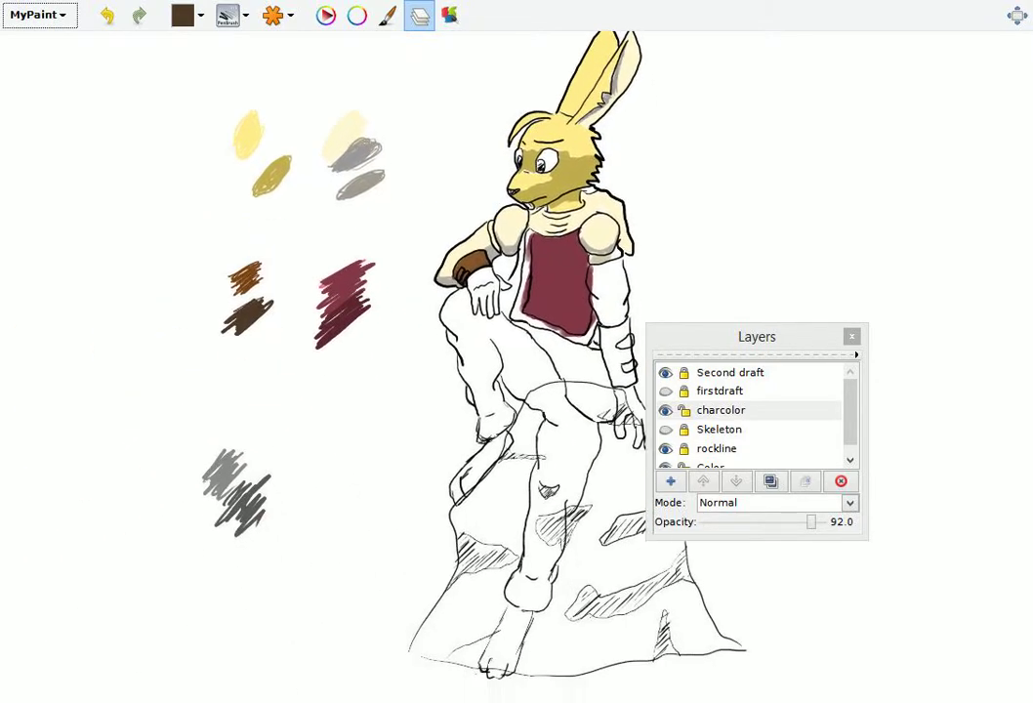
scroll(517, 352, "up", 3)
scroll(518, 352, "left", 2)
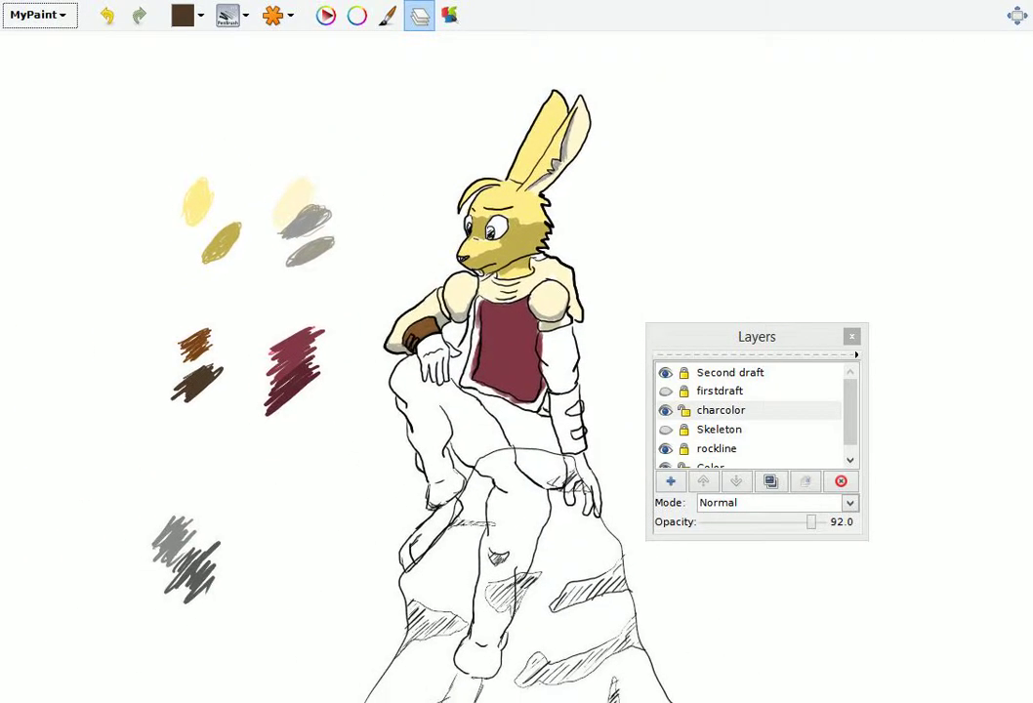
scroll(518, 351, "down", 2)
scroll(517, 351, "left", 1)
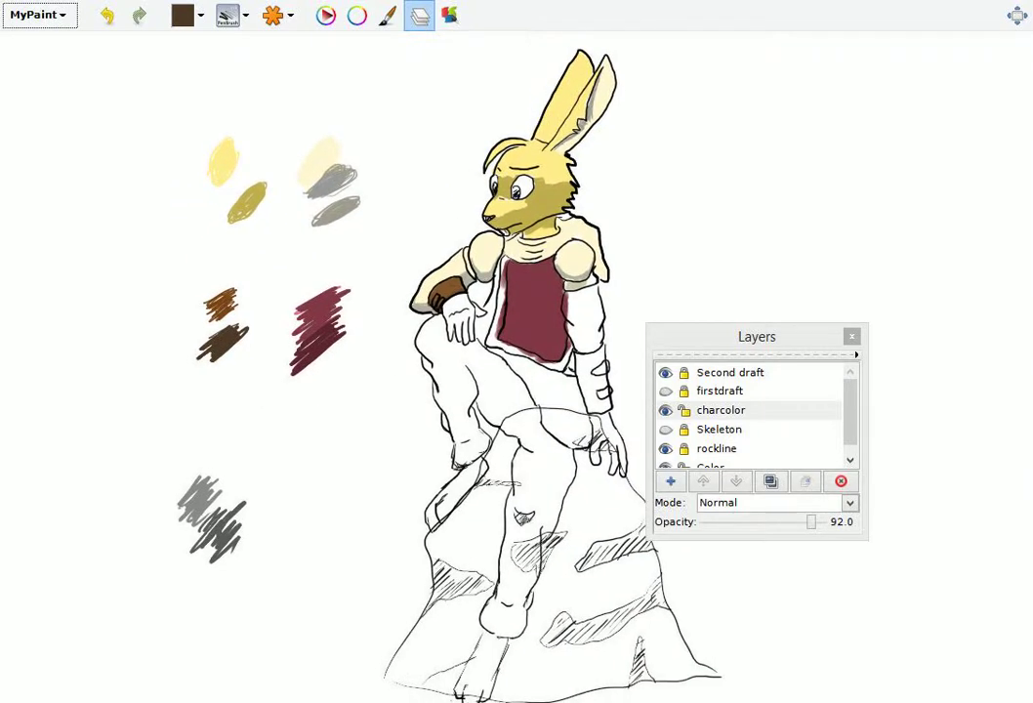